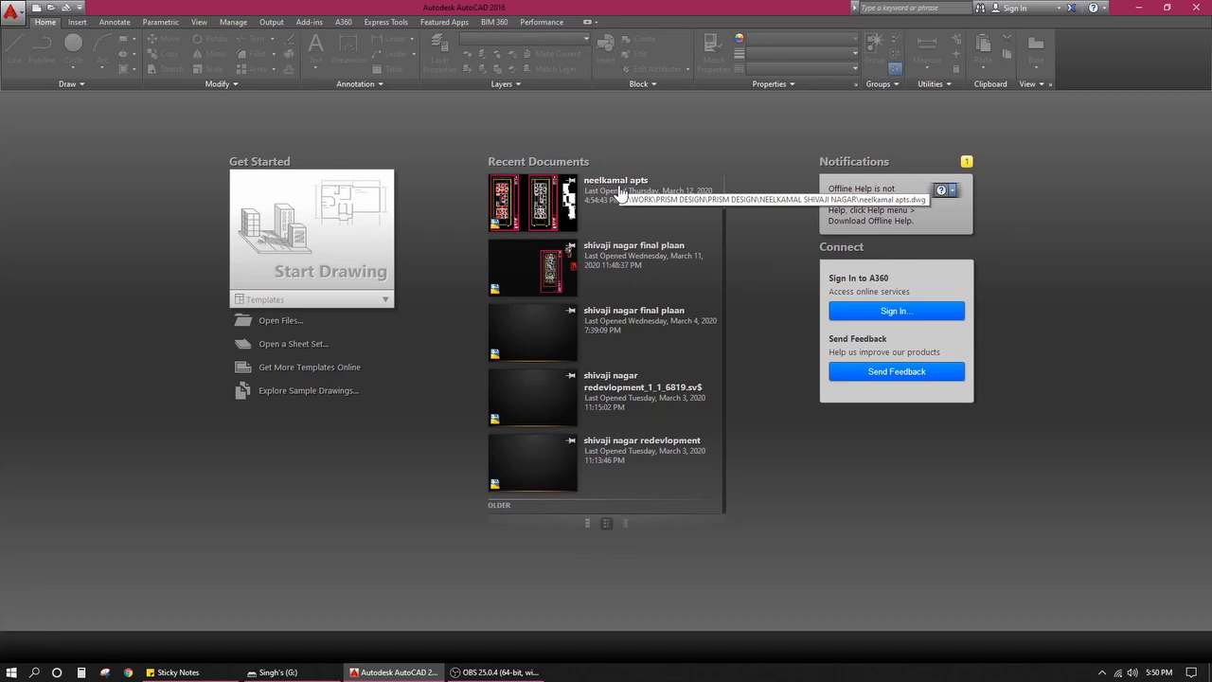
Step: Start a new blank drawing
click(322, 225)
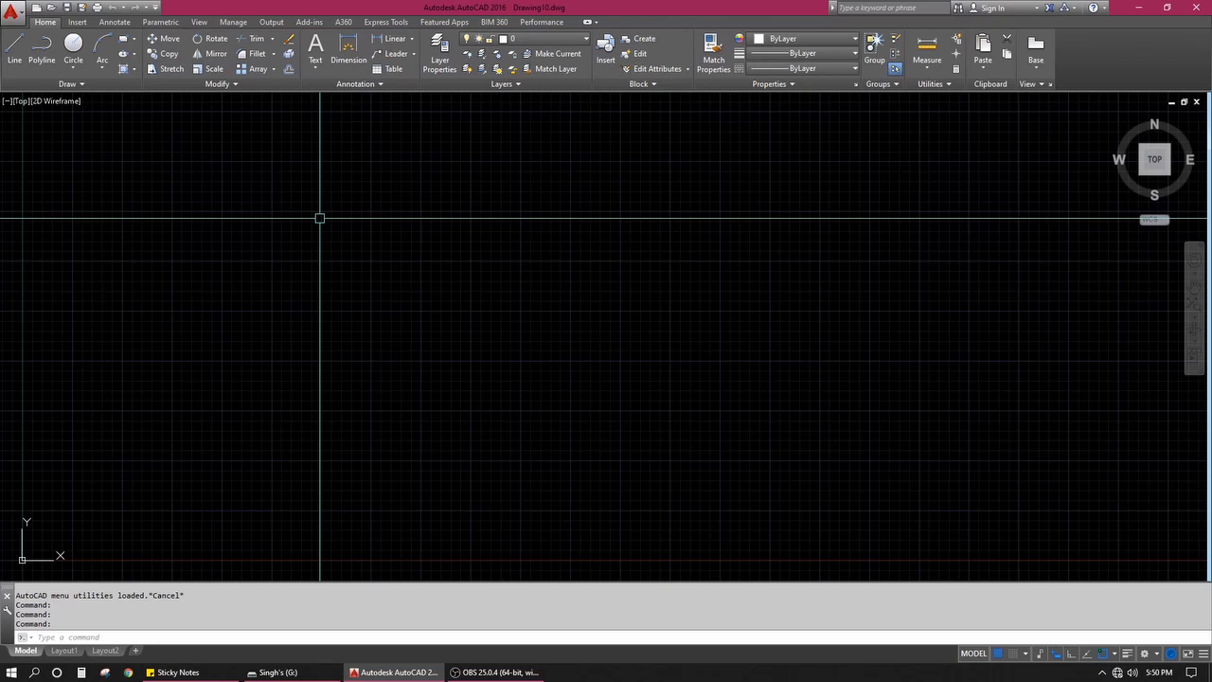
click(493, 673)
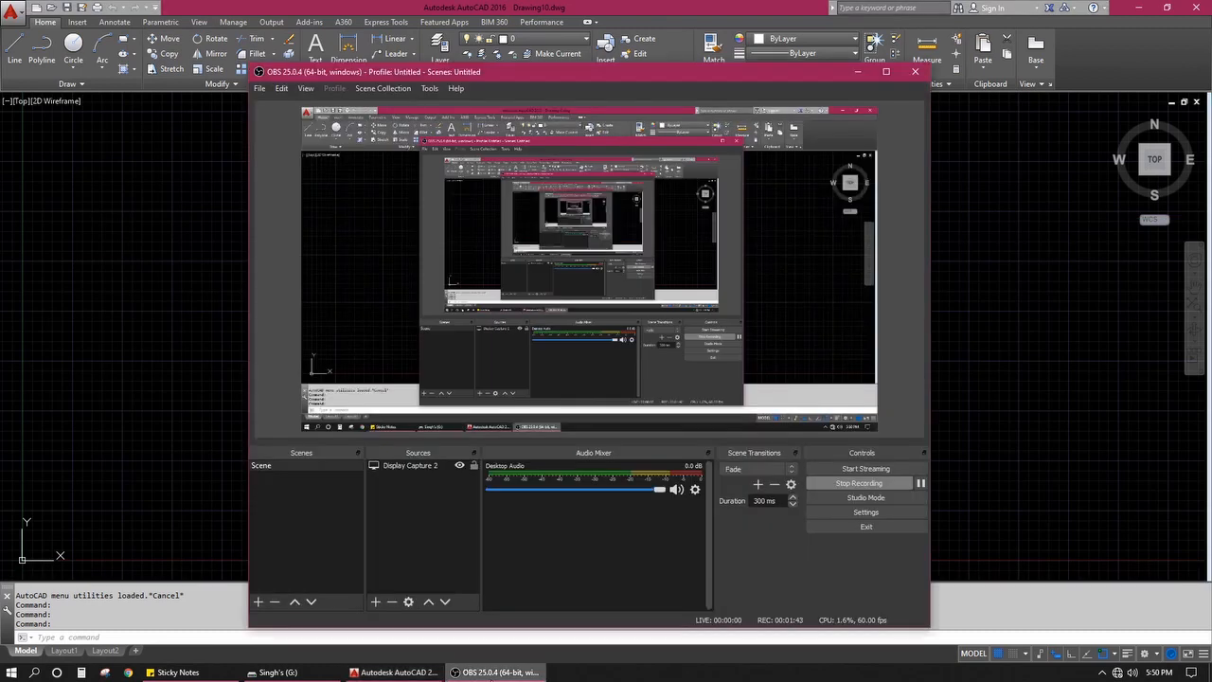
click(492, 672)
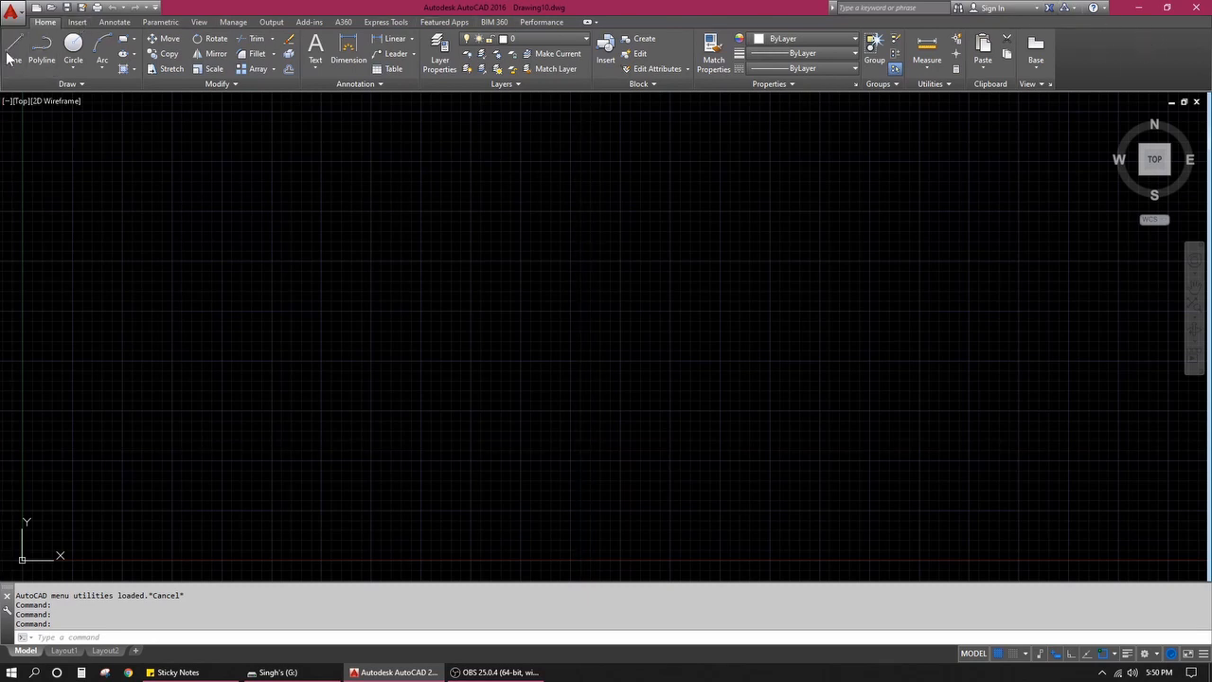
Step: Examine the available tool sets, from annotation and parametric tools to output, add-ins, BIM 360 and performance, and return to the basic drafting tools
click(112, 22)
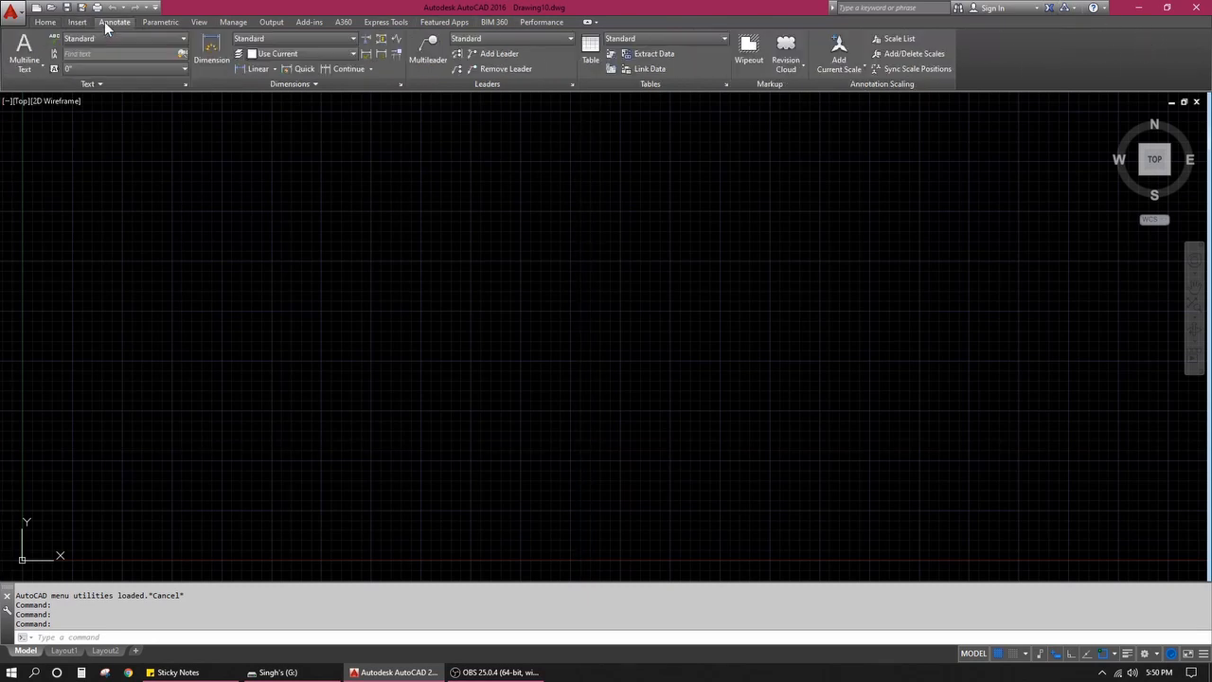
click(157, 24)
click(198, 23)
click(272, 23)
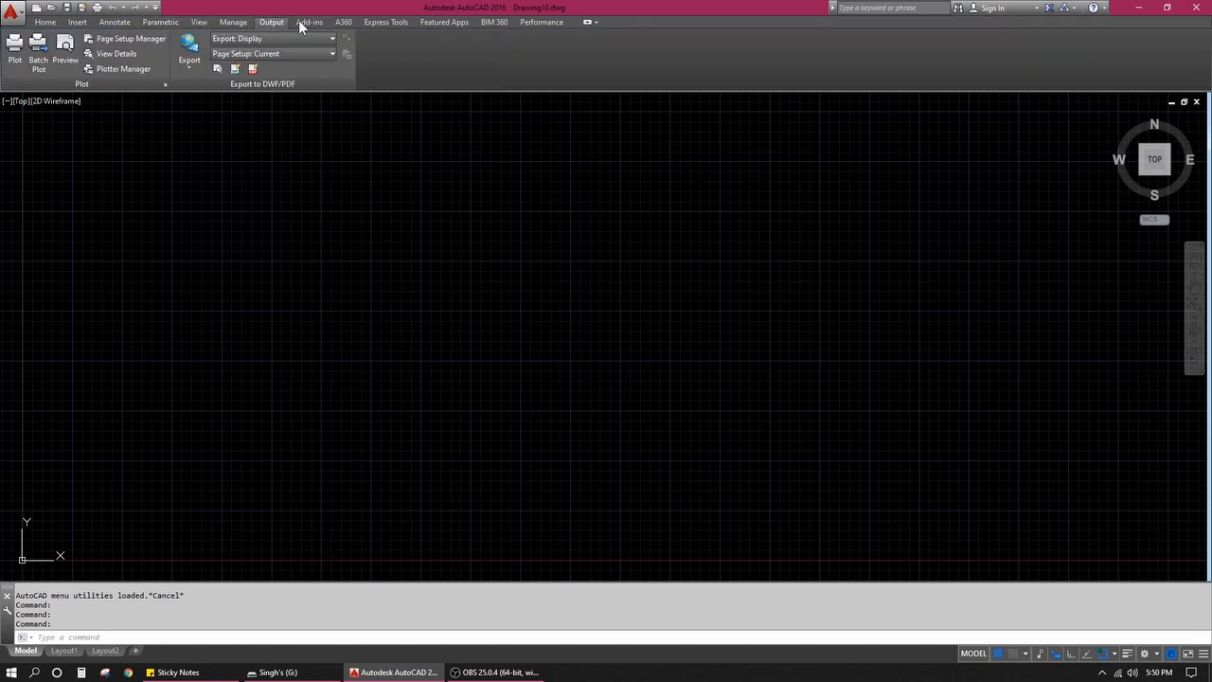
click(310, 23)
click(343, 25)
click(386, 25)
click(487, 26)
click(527, 25)
click(45, 25)
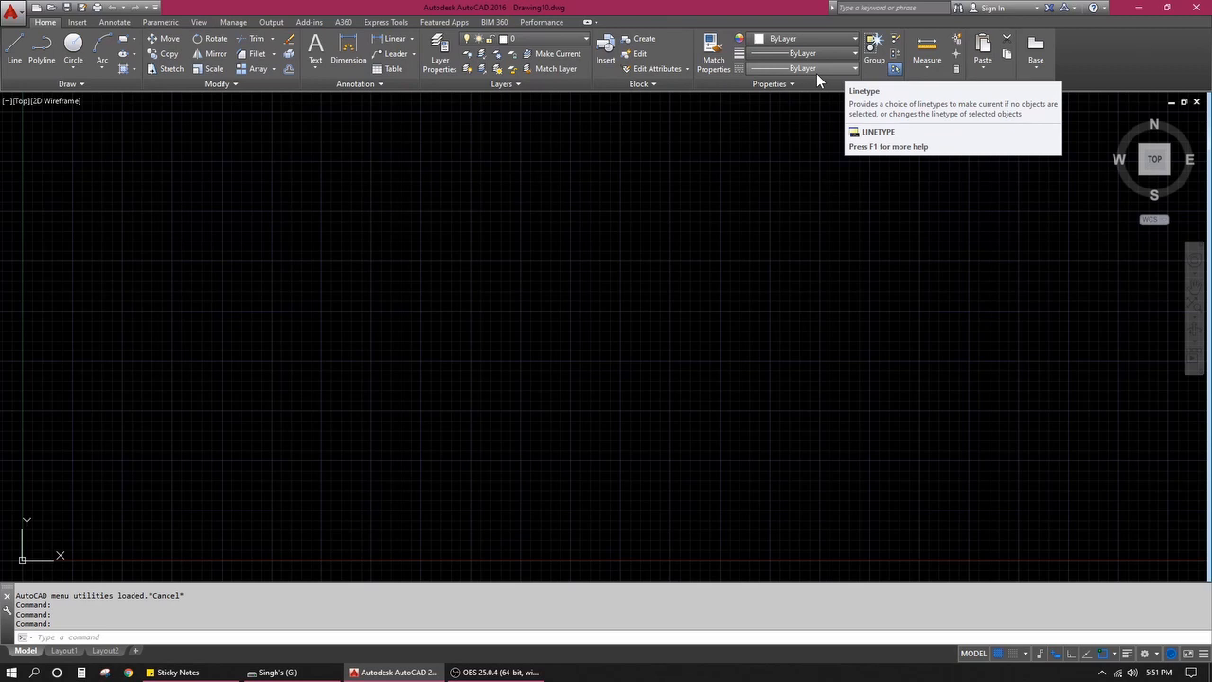
click(190, 500)
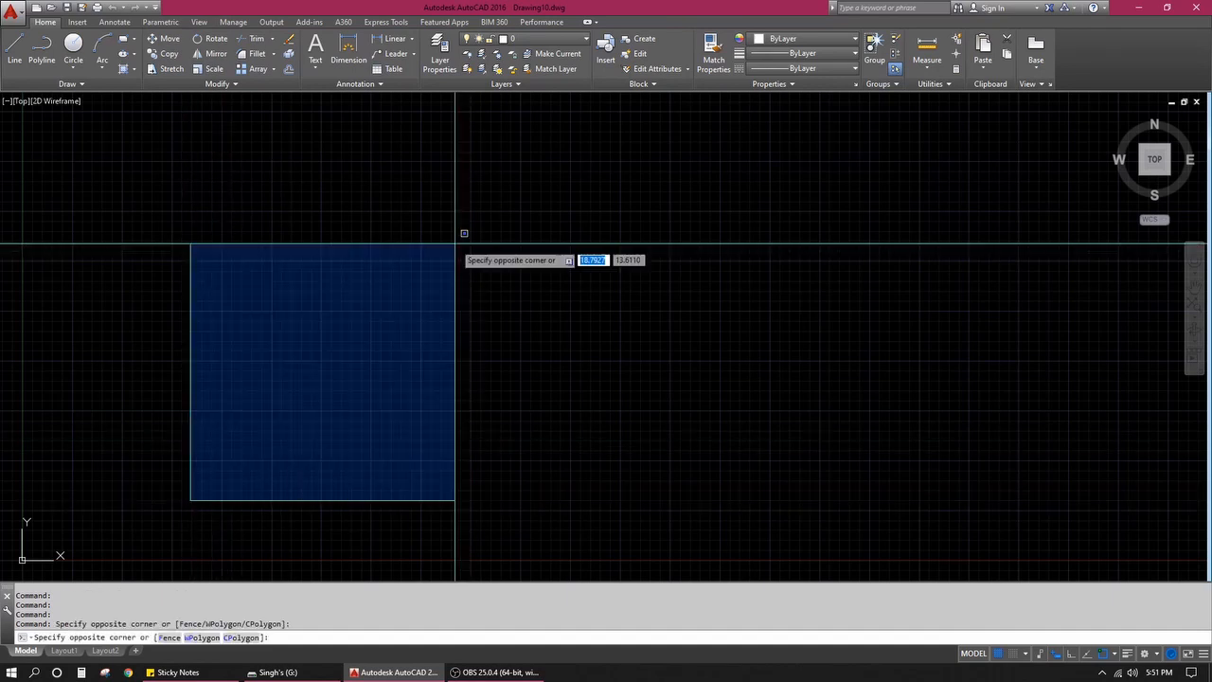
click(521, 159)
click(520, 160)
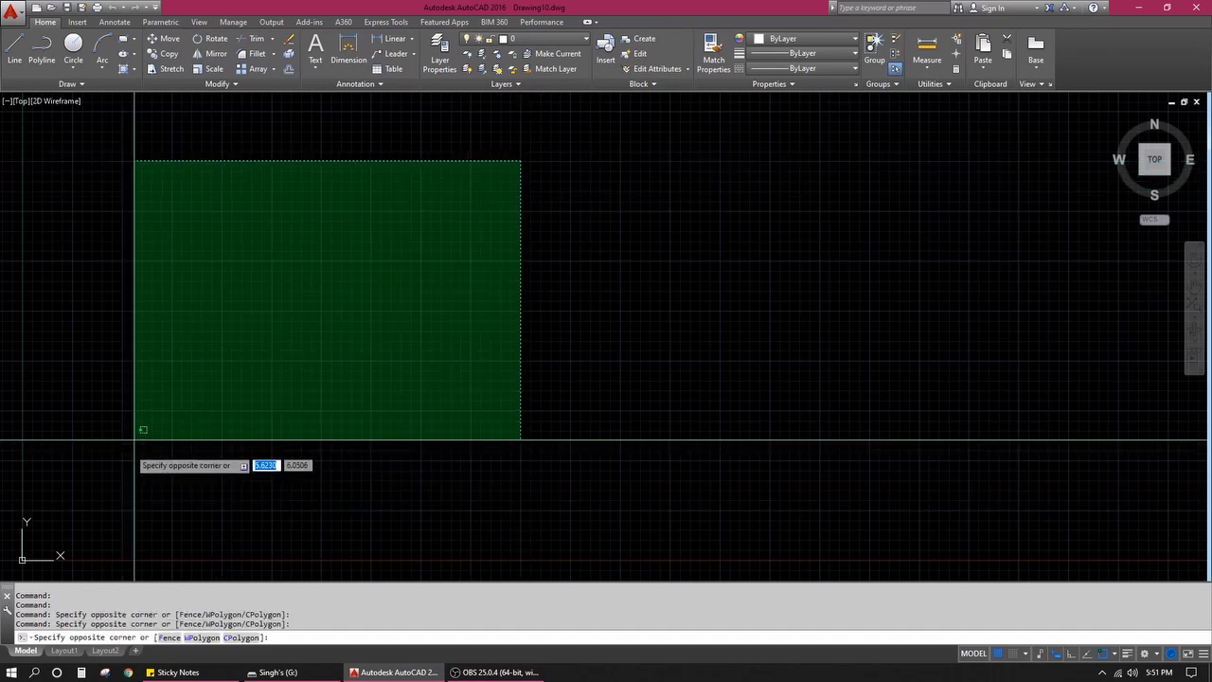
click(175, 506)
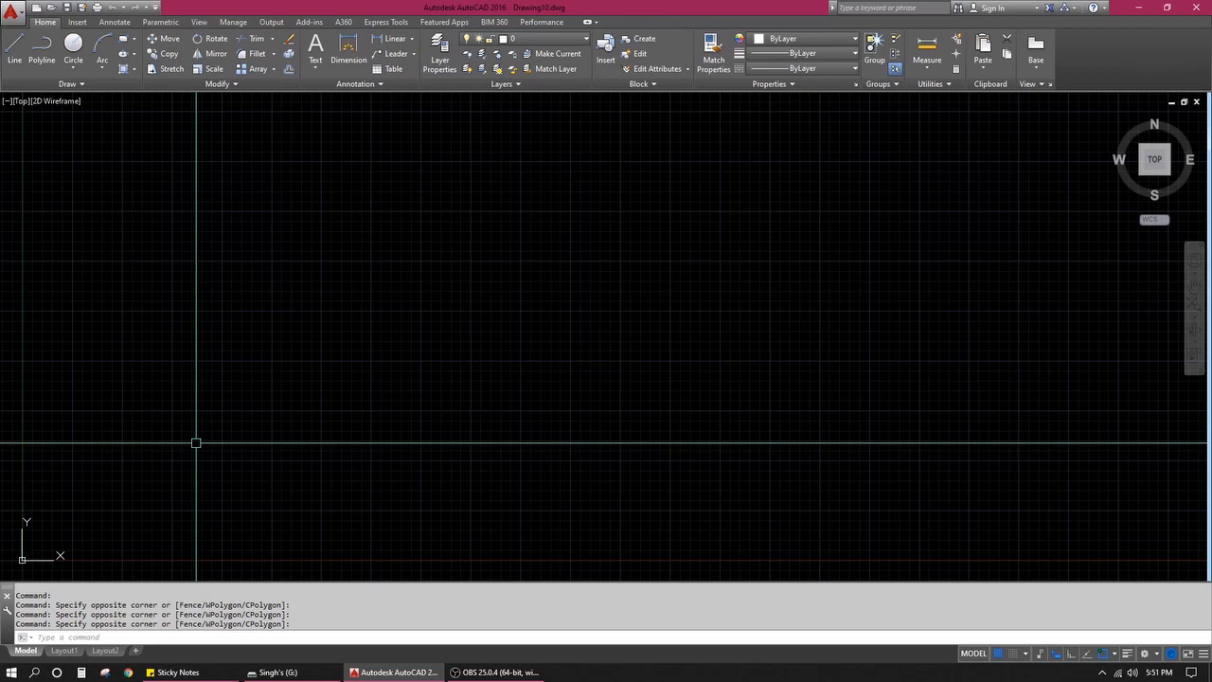
Step: Open the program options and set the arc and circle smoothness to 20000 in the display settings
text(OP)
key(Return)
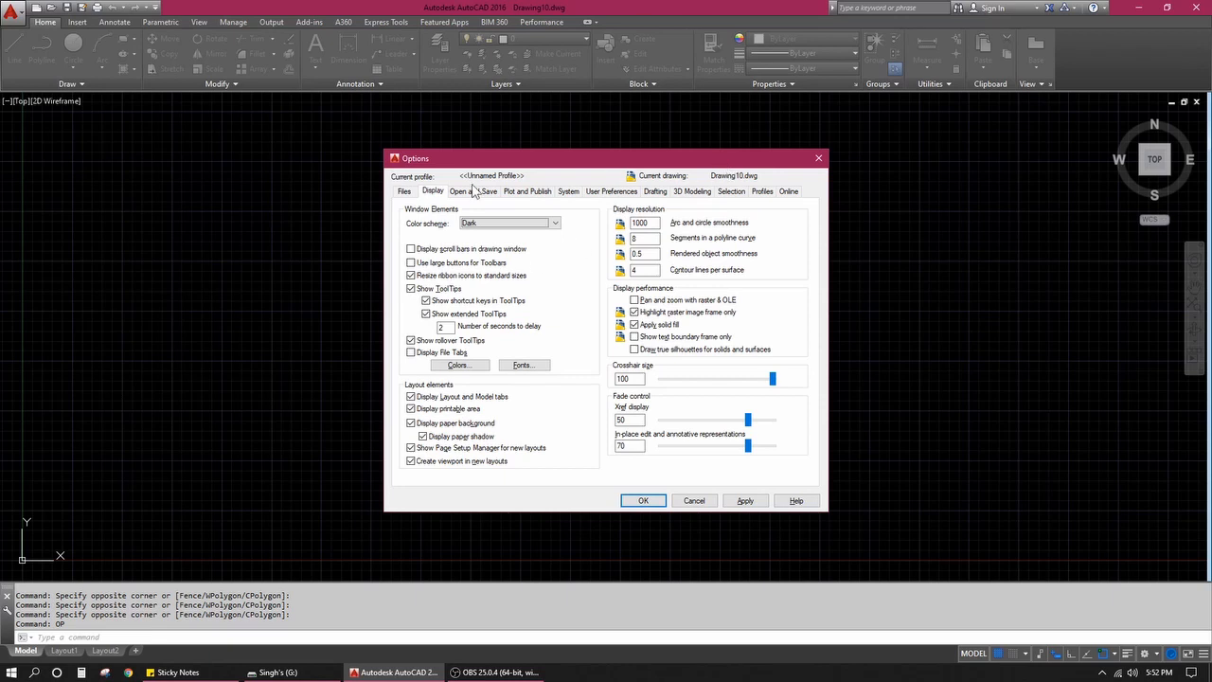
click(405, 192)
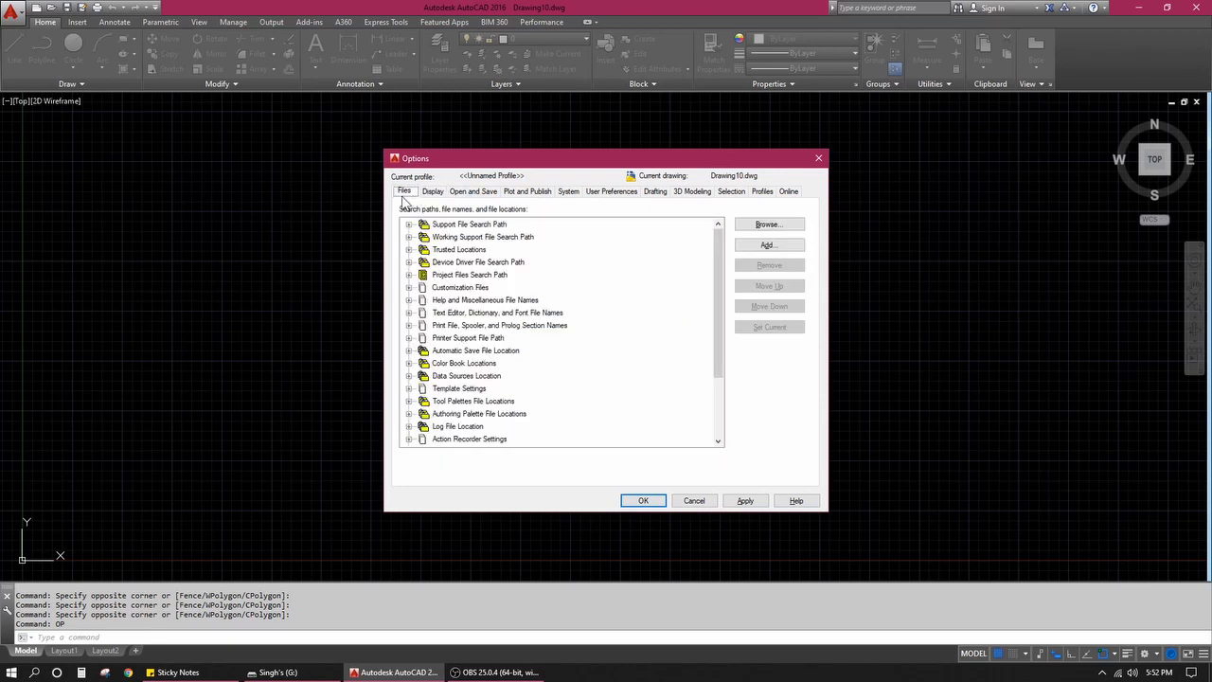
click(432, 192)
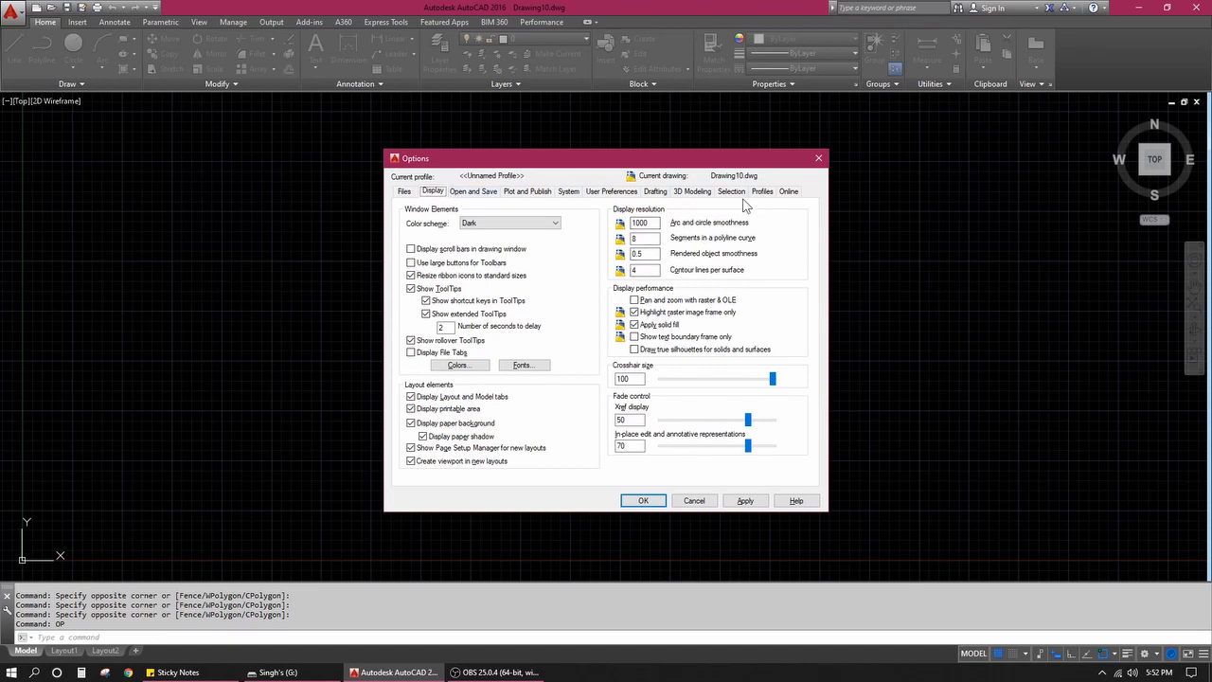
double_click(650, 223)
text(20000)
click(772, 379)
Step: Choose AutoCAD 2010/LT2010 Drawing (*.dwg) as the default file format for saving drawings
click(483, 193)
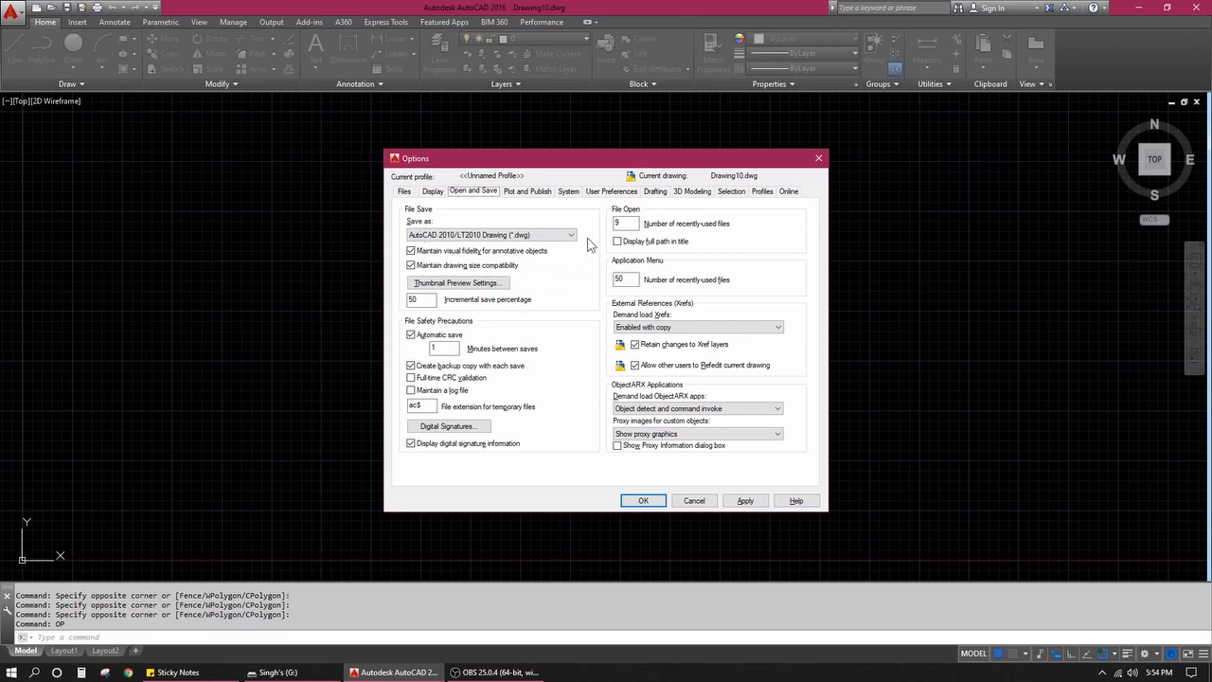
click(517, 236)
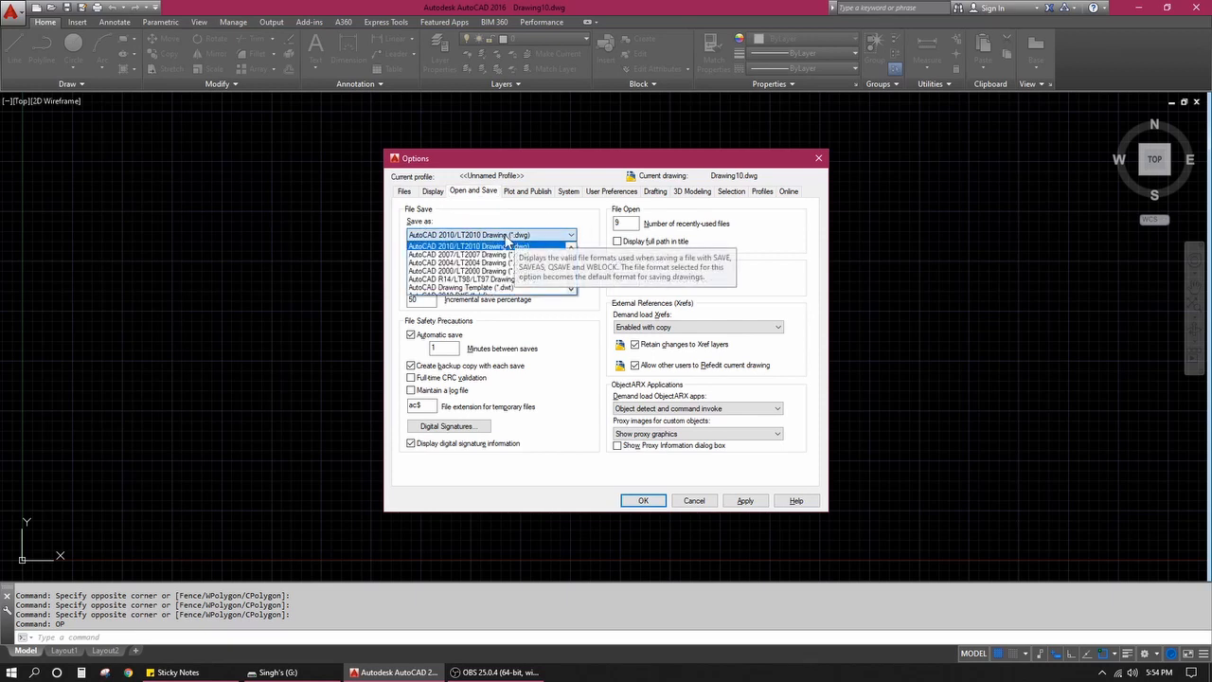
click(468, 247)
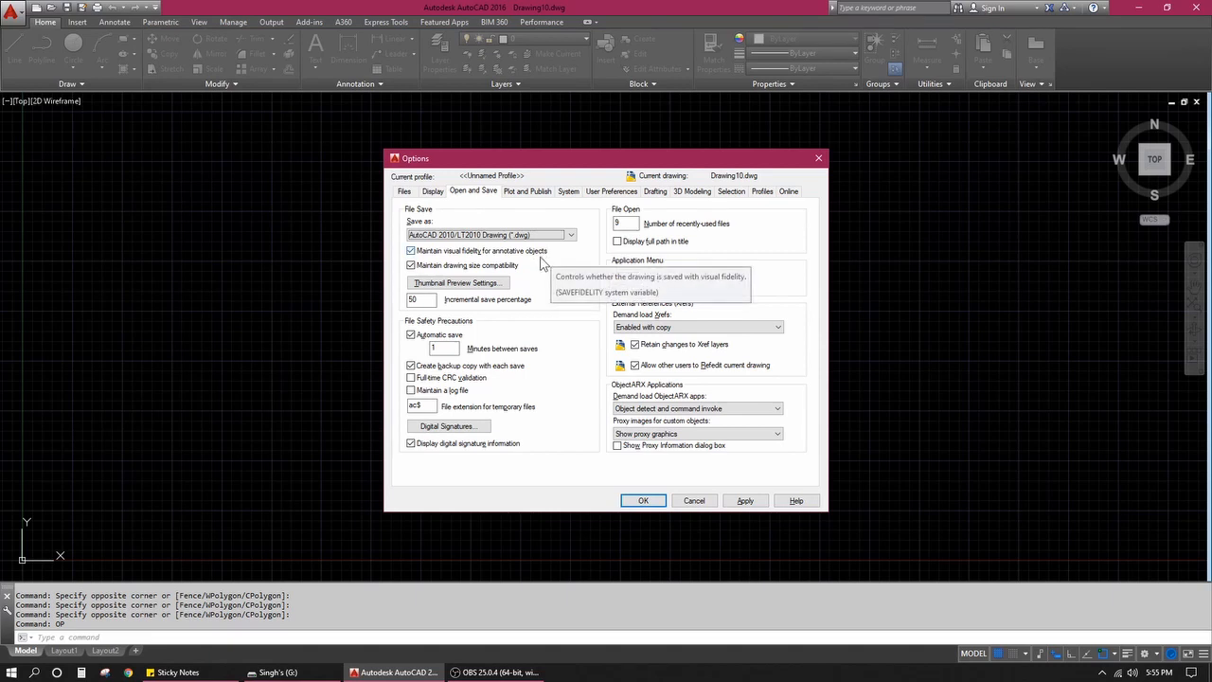
click(571, 236)
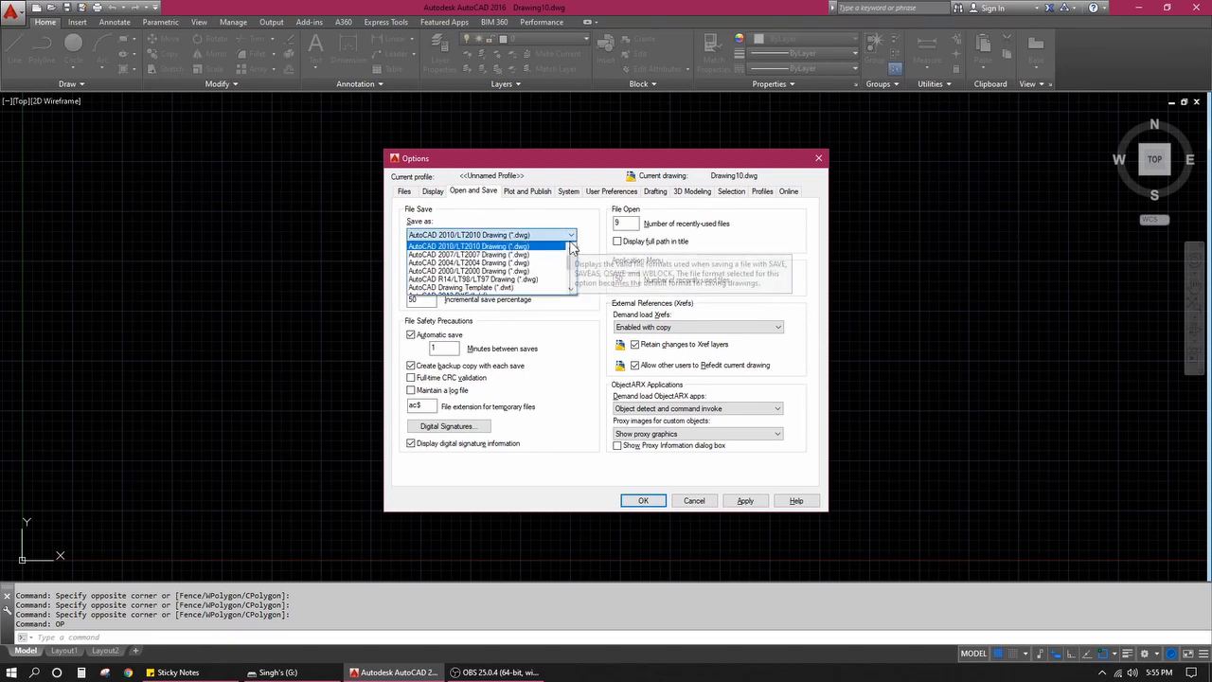
click(571, 247)
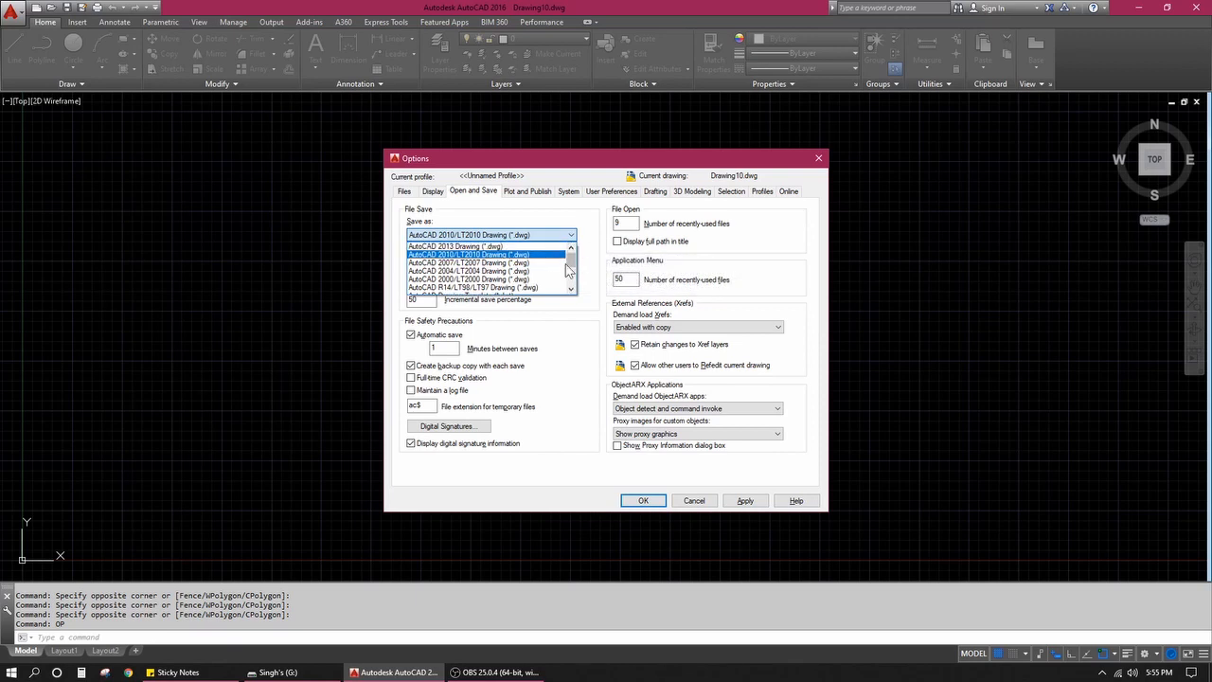
drag(571, 262, 570, 267)
click(527, 255)
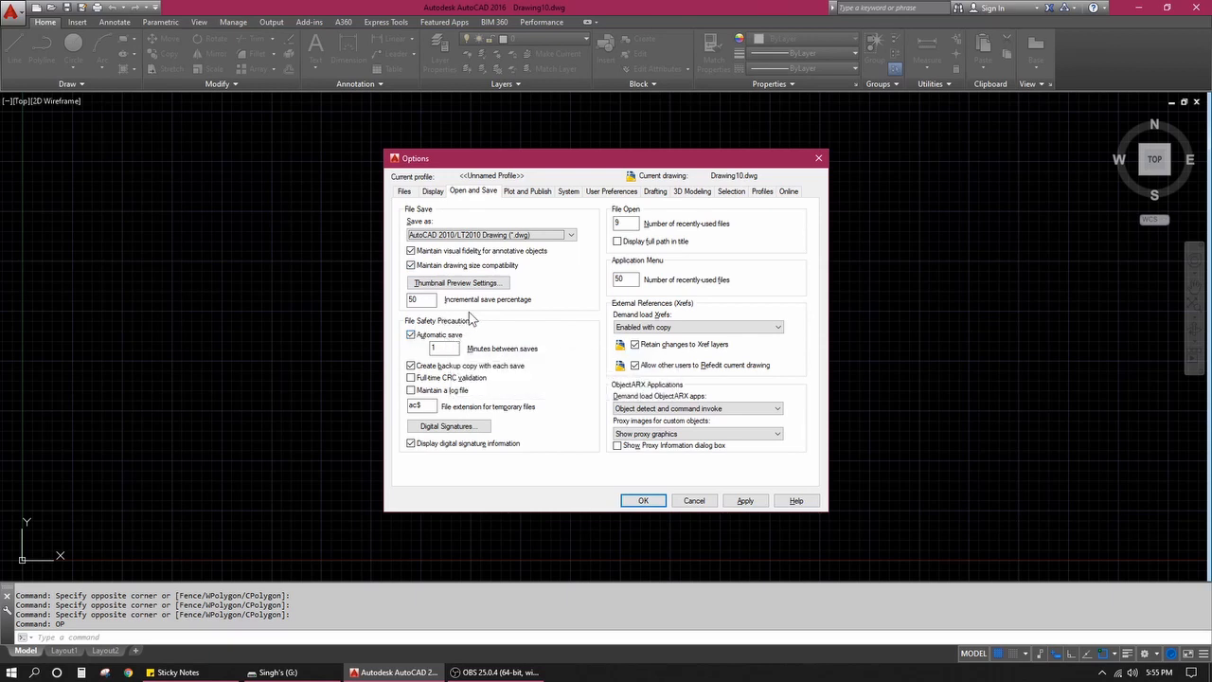
Step: Set automatic save to 5 minutes between saves and turn on maintaining a log file
double_click(453, 349)
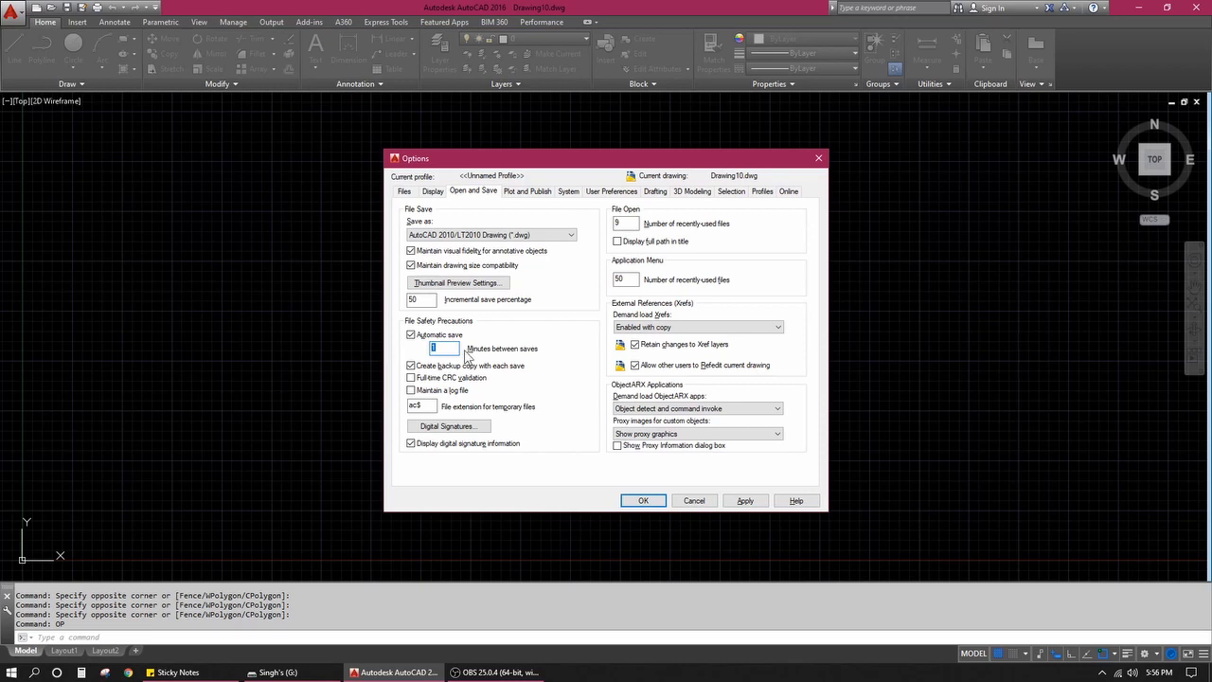
text(5)
click(411, 392)
Step: Open the Graphics Performance settings from the system options to examine the hardware acceleration effects
click(523, 193)
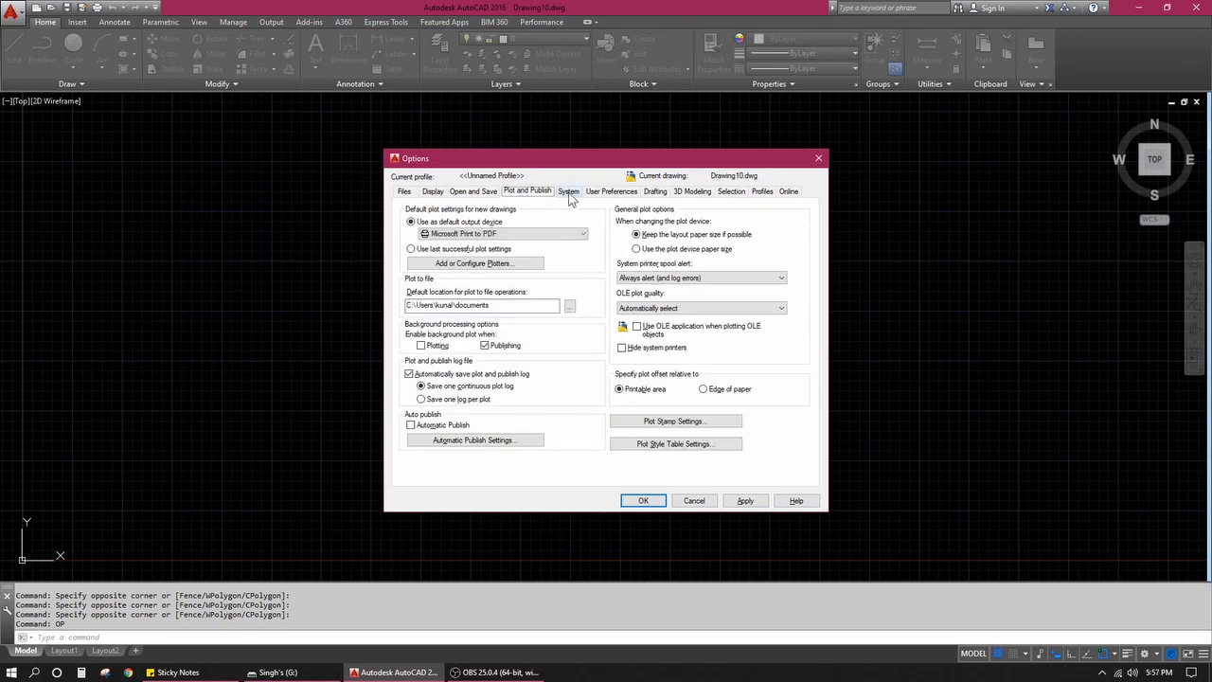
click(570, 192)
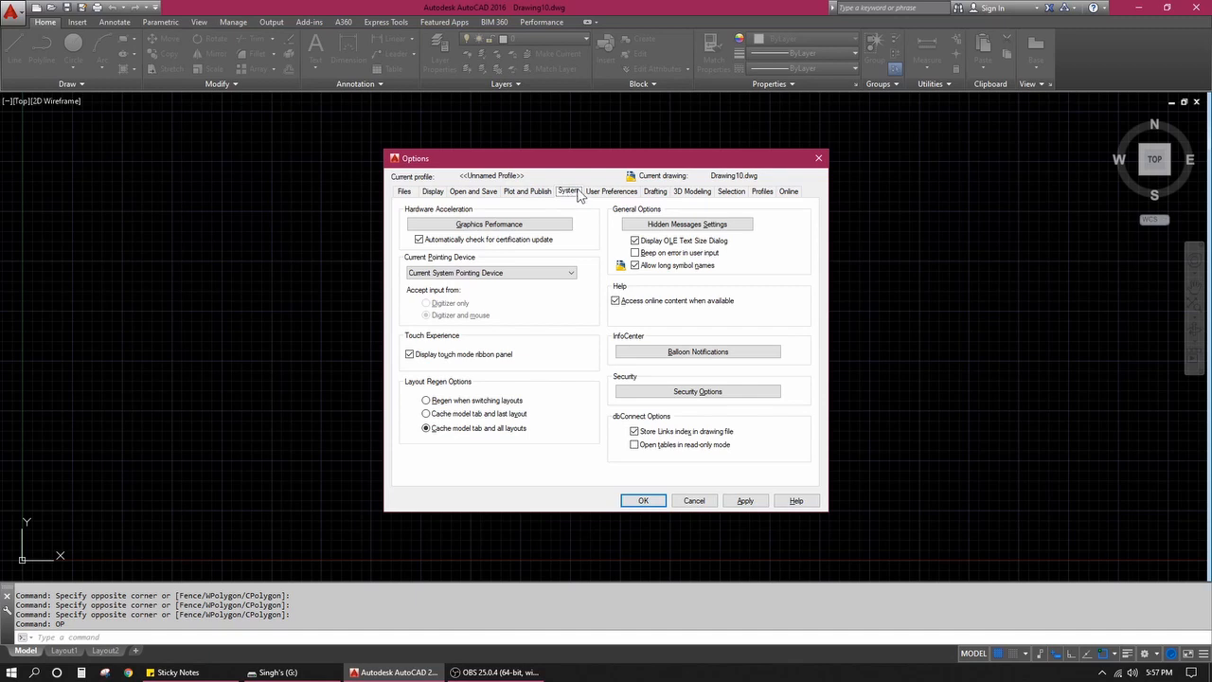
click(509, 225)
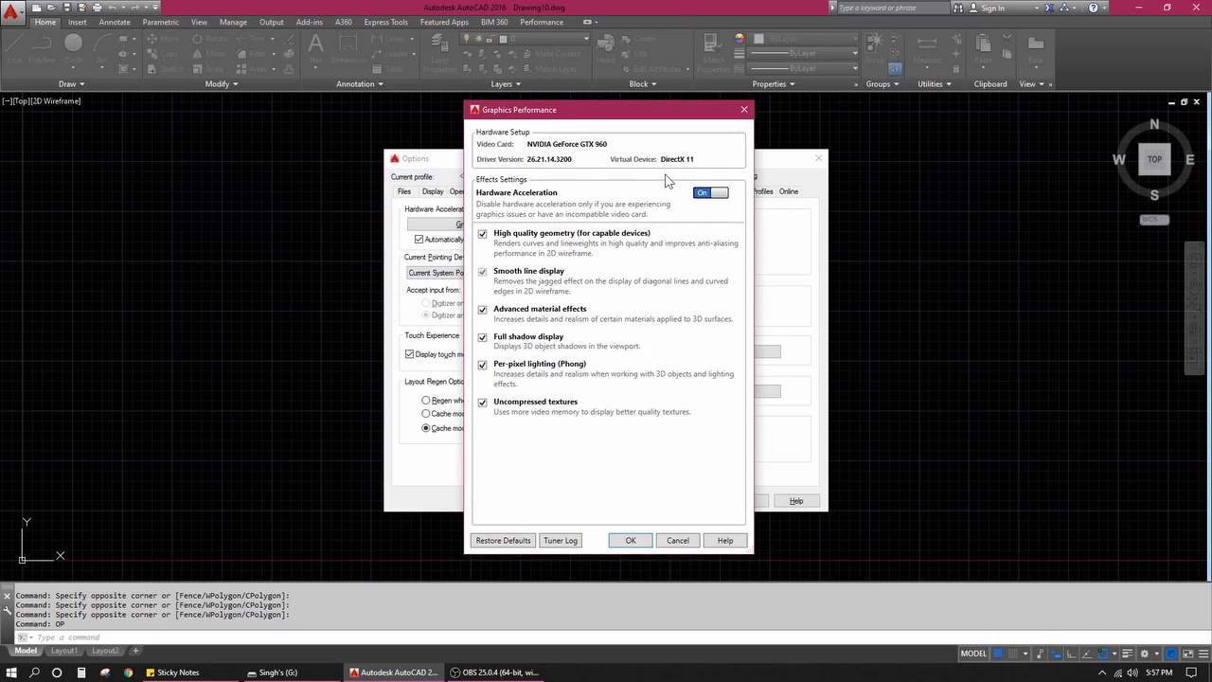
drag(620, 115, 792, 118)
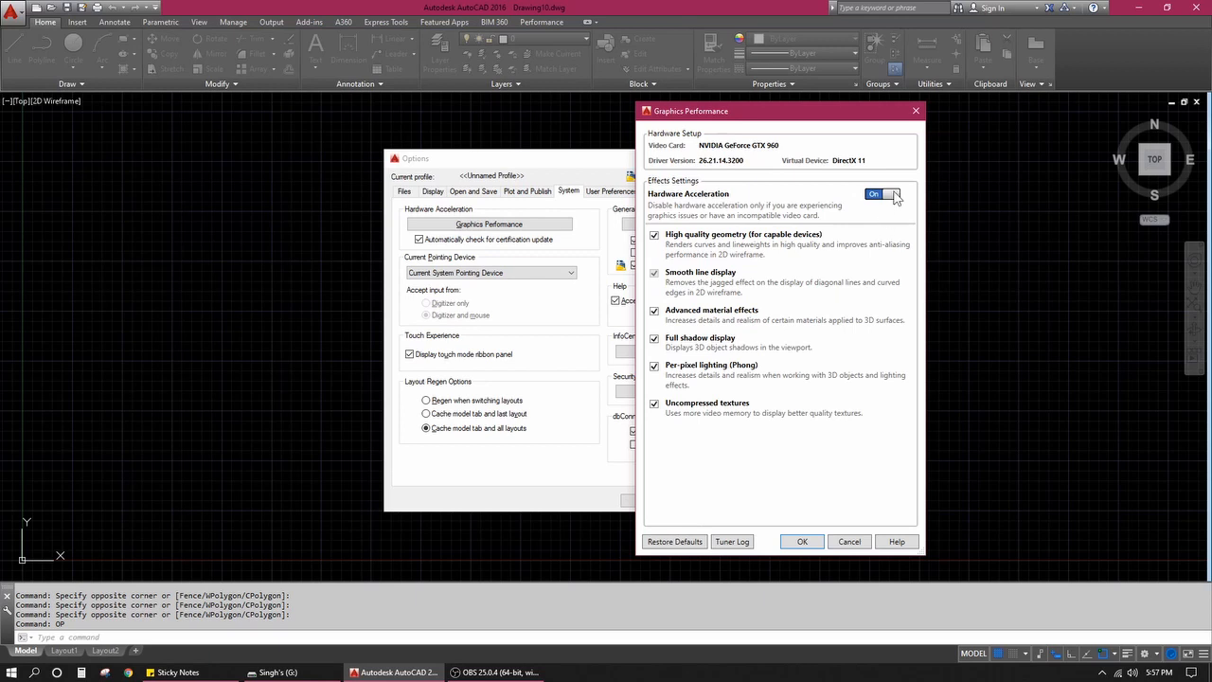
Step: Turn off advanced material effects, full shadow display, per-pixel lighting and uncompressed textures
click(653, 310)
click(653, 338)
click(654, 366)
click(654, 403)
Step: Turn advanced material effects, full shadow display, per-pixel lighting and uncompressed textures back on and accept the graphics settings
click(654, 312)
click(653, 339)
click(653, 367)
click(654, 405)
click(801, 542)
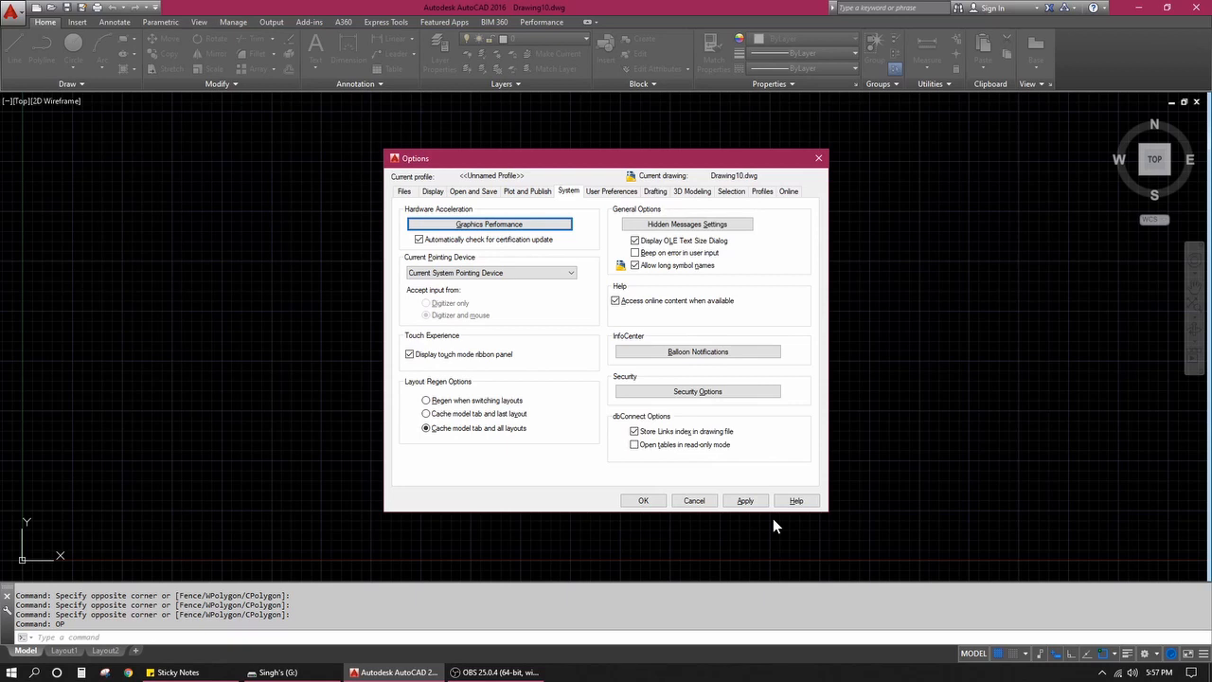
Step: Set the insertion scale's target drawing units to Meters in the user preferences, with Inches as source content units
click(606, 192)
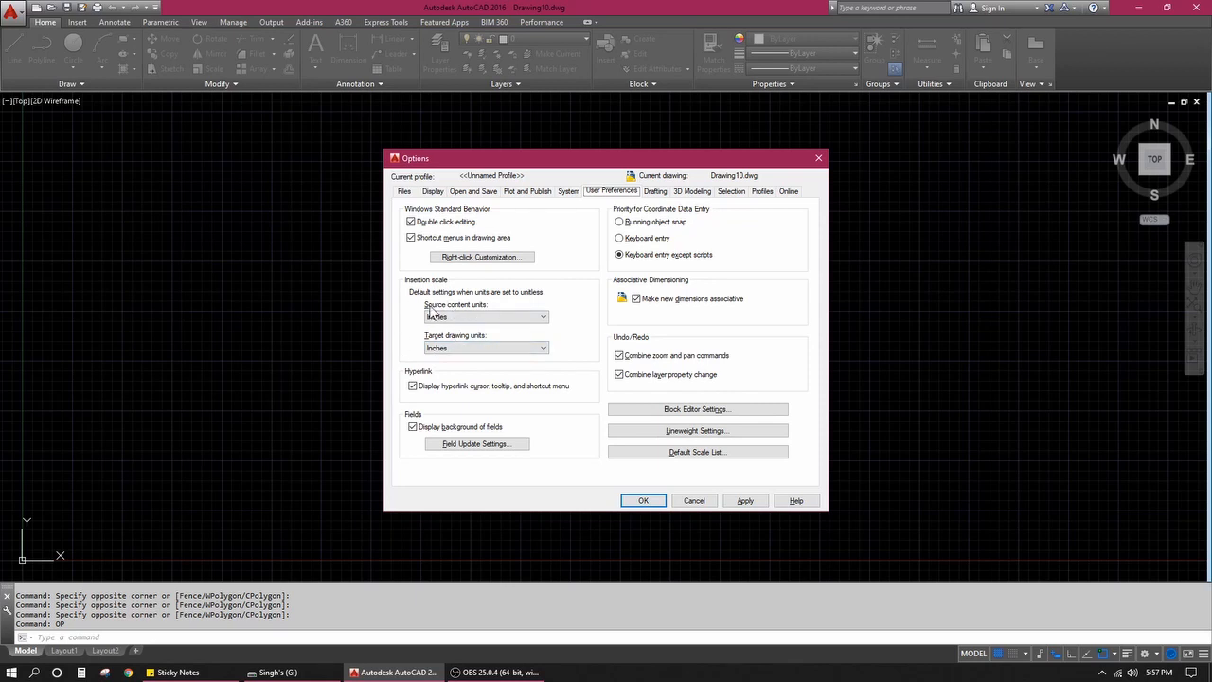
click(510, 318)
click(502, 333)
click(474, 347)
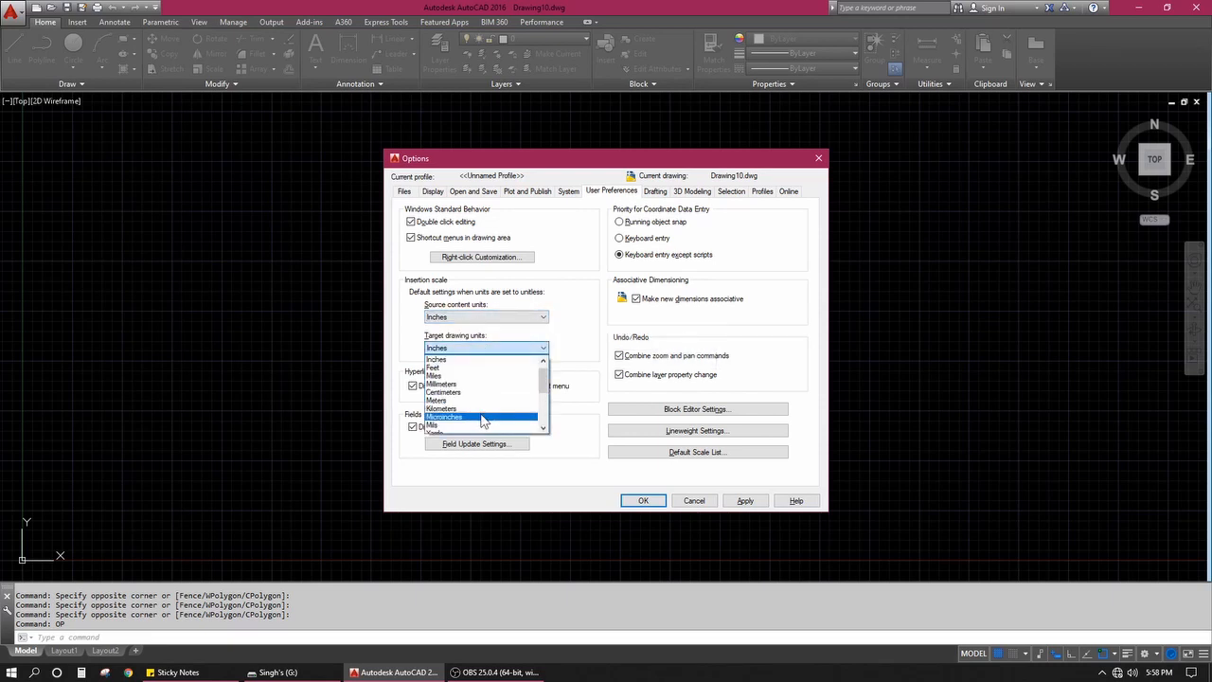
click(481, 402)
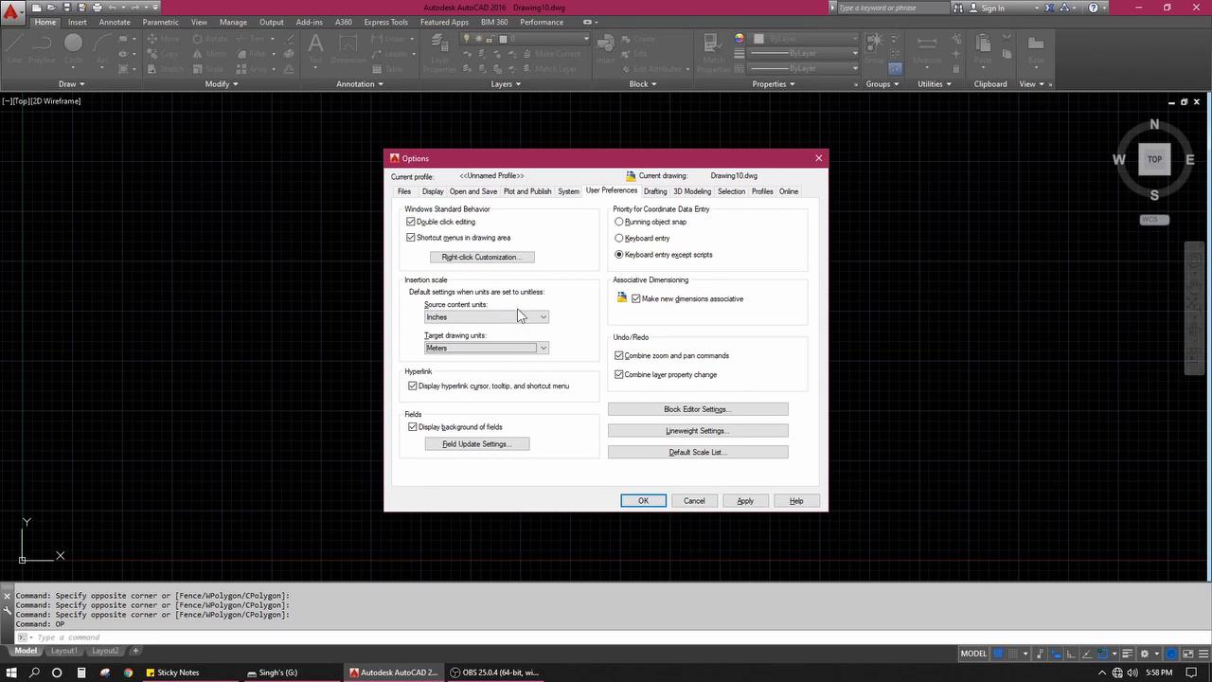
Step: Change the insertion scale's target drawing units to Feet
click(471, 348)
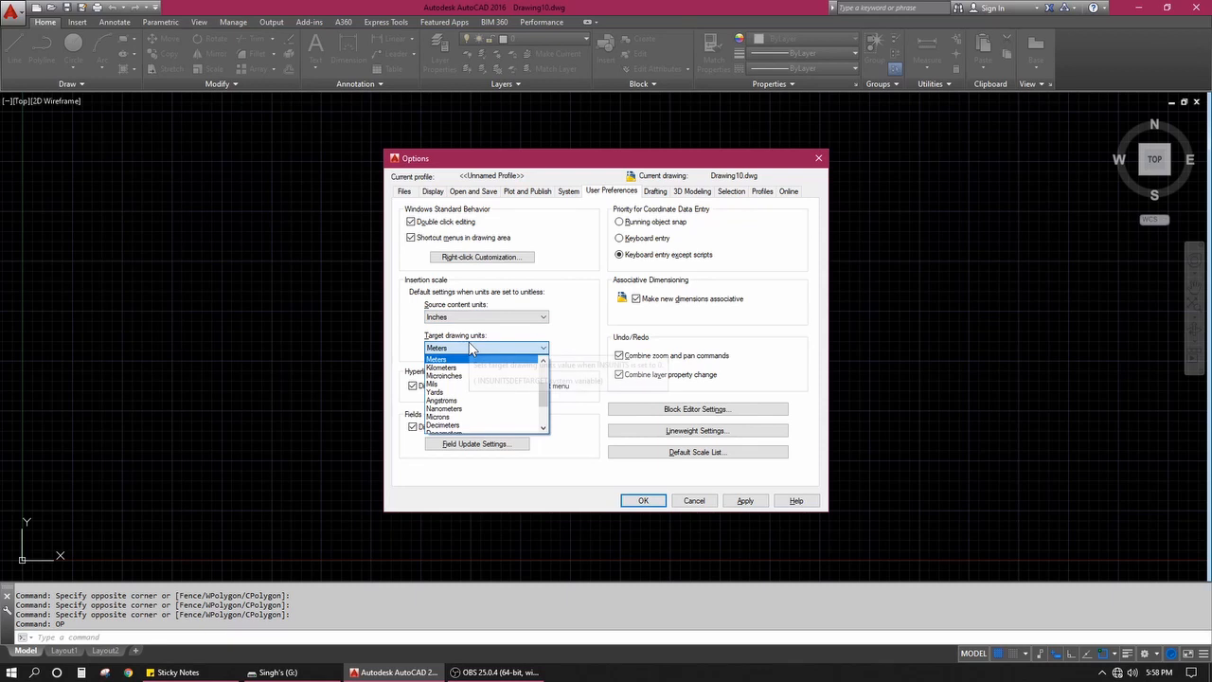
scroll(478, 388, up, 2)
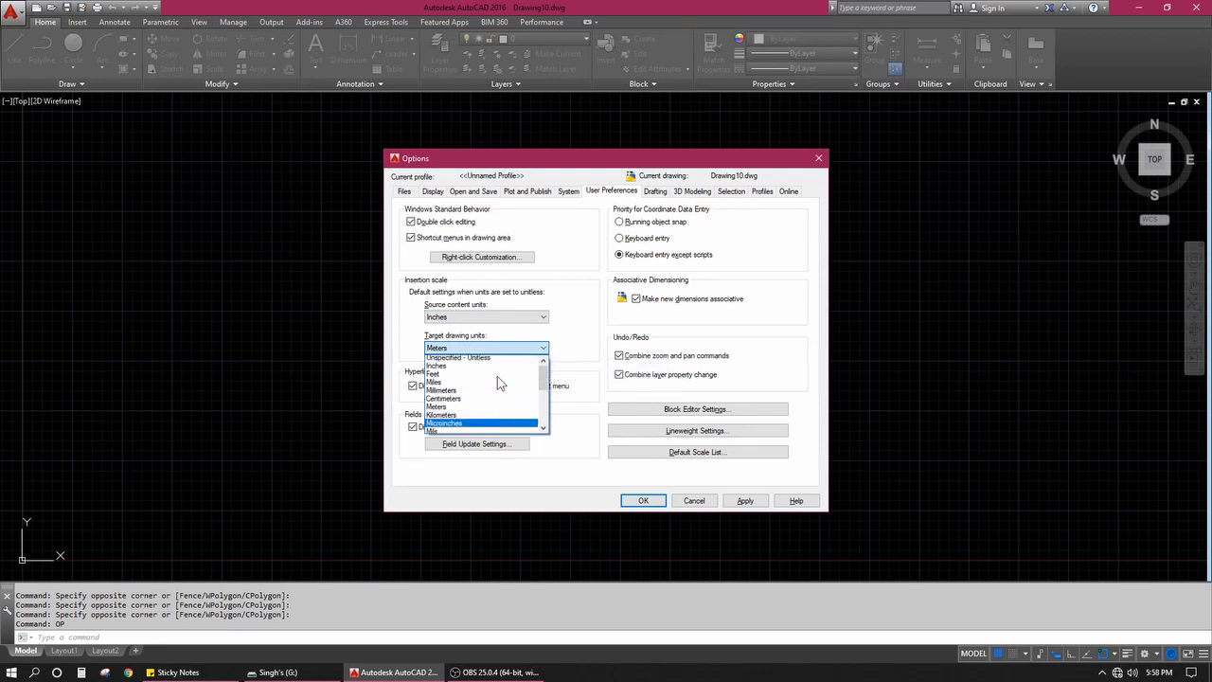
click(481, 376)
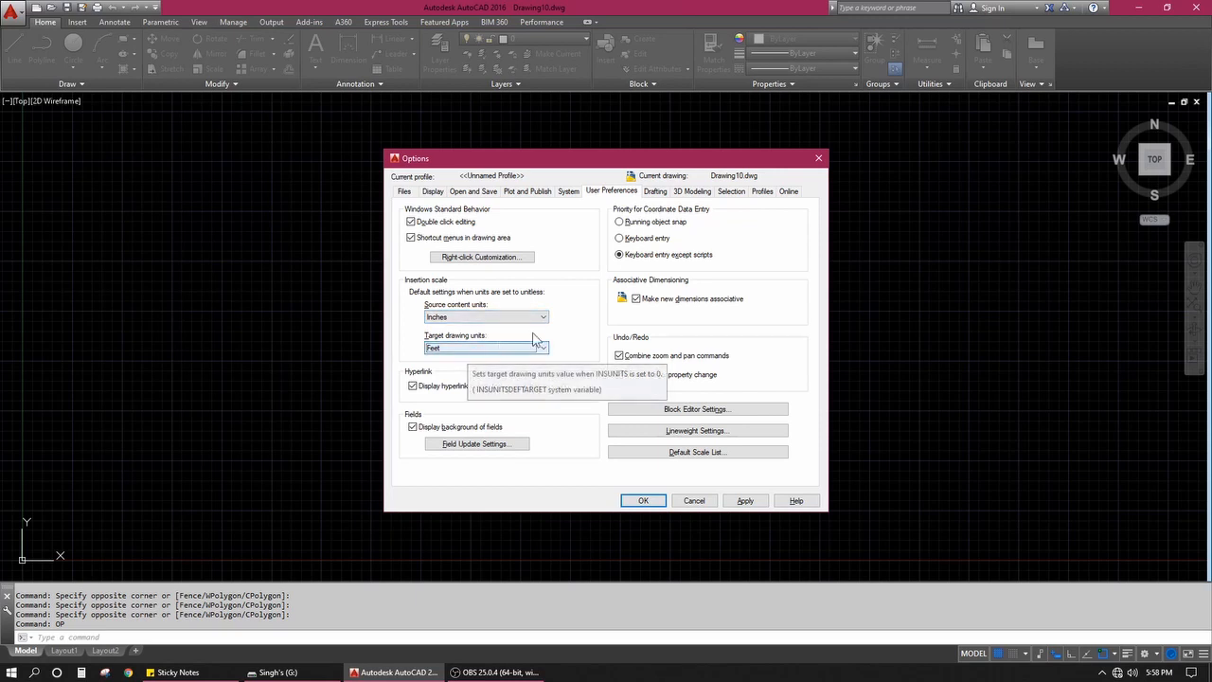
Step: Set both the source content units and the target drawing units of the insertion scale to Inches
click(483, 318)
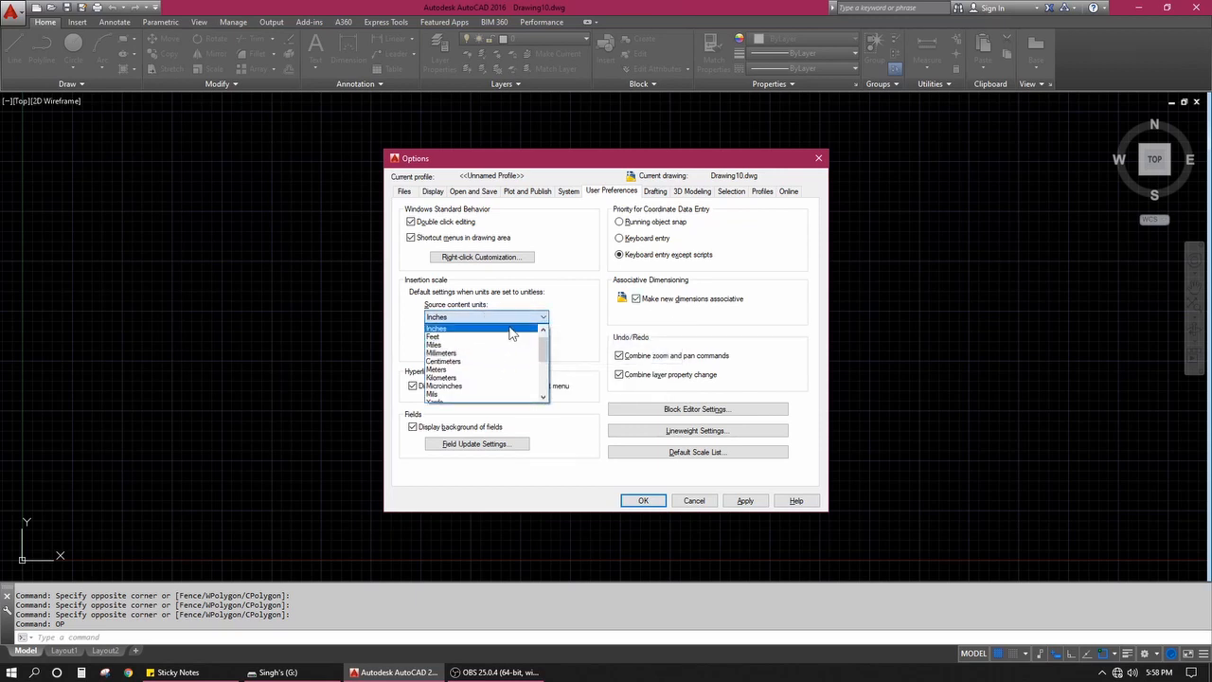
click(511, 330)
click(478, 348)
scroll(478, 370, up, 2)
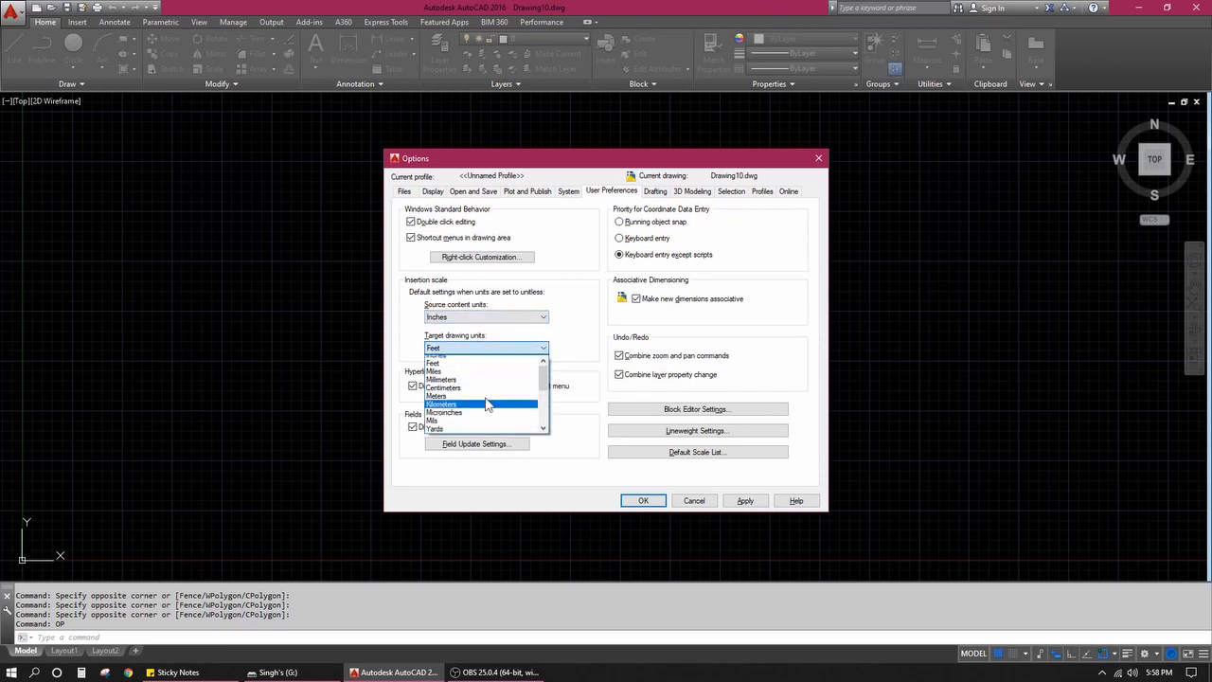
click(499, 376)
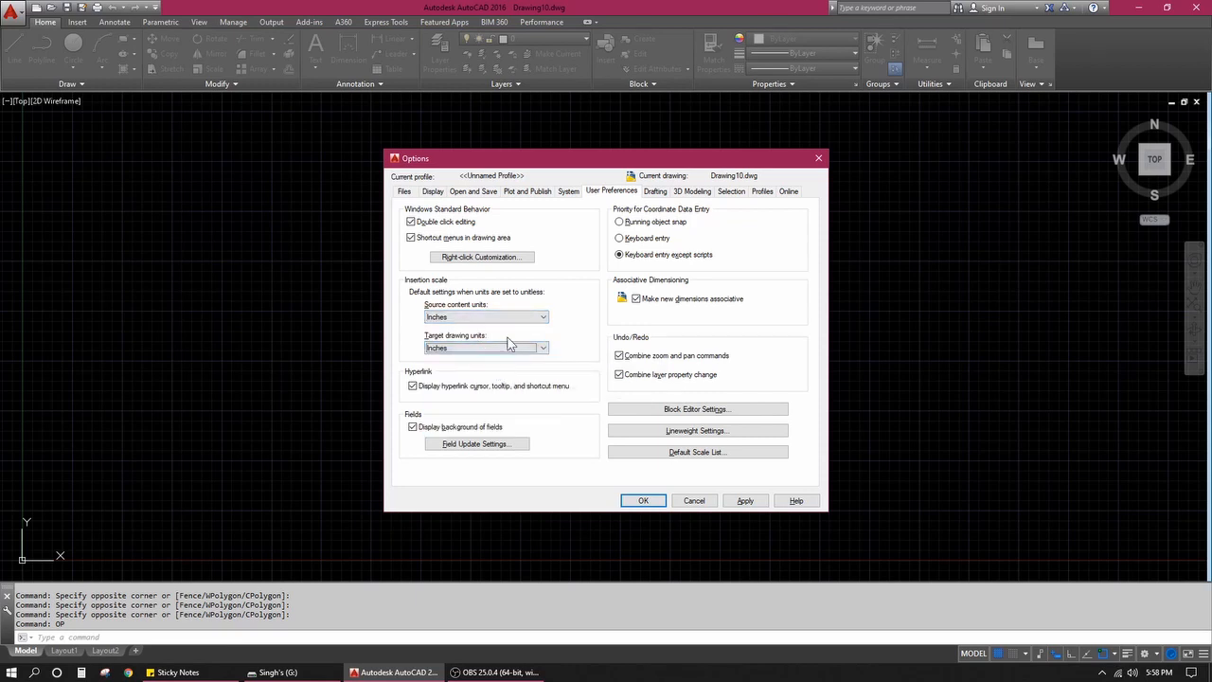
Step: Set both the source content units and the target drawing units of the insertion scale to Meters
click(533, 320)
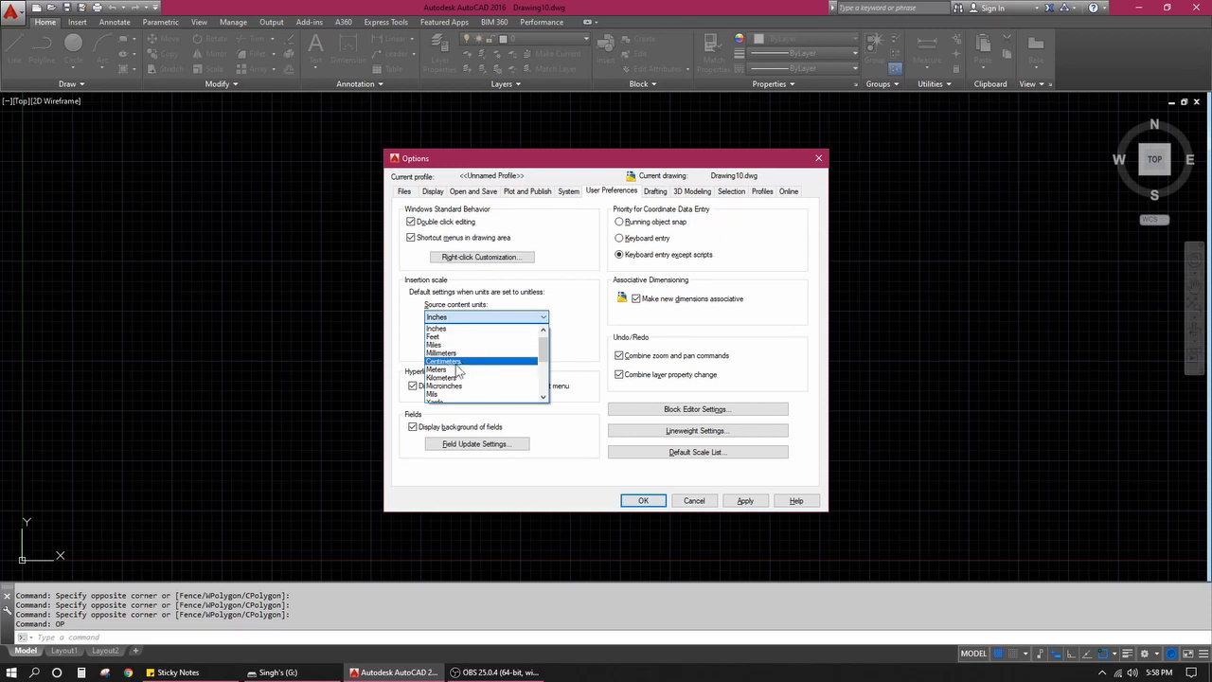
click(459, 368)
click(494, 357)
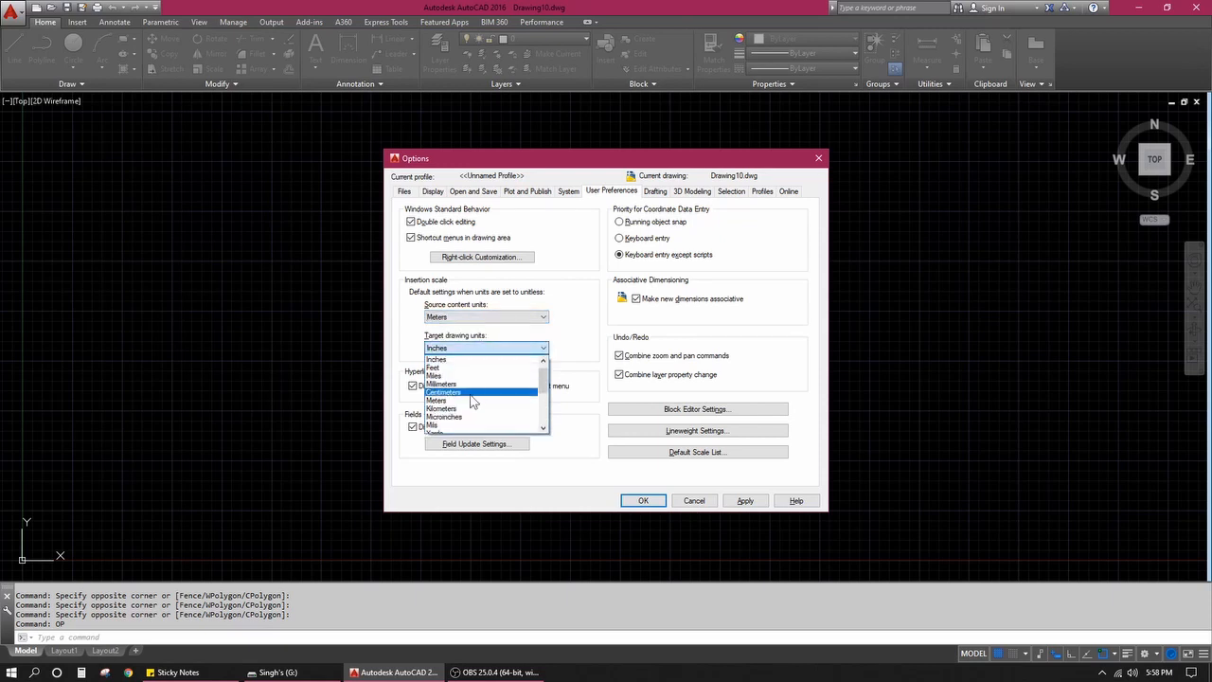
click(452, 400)
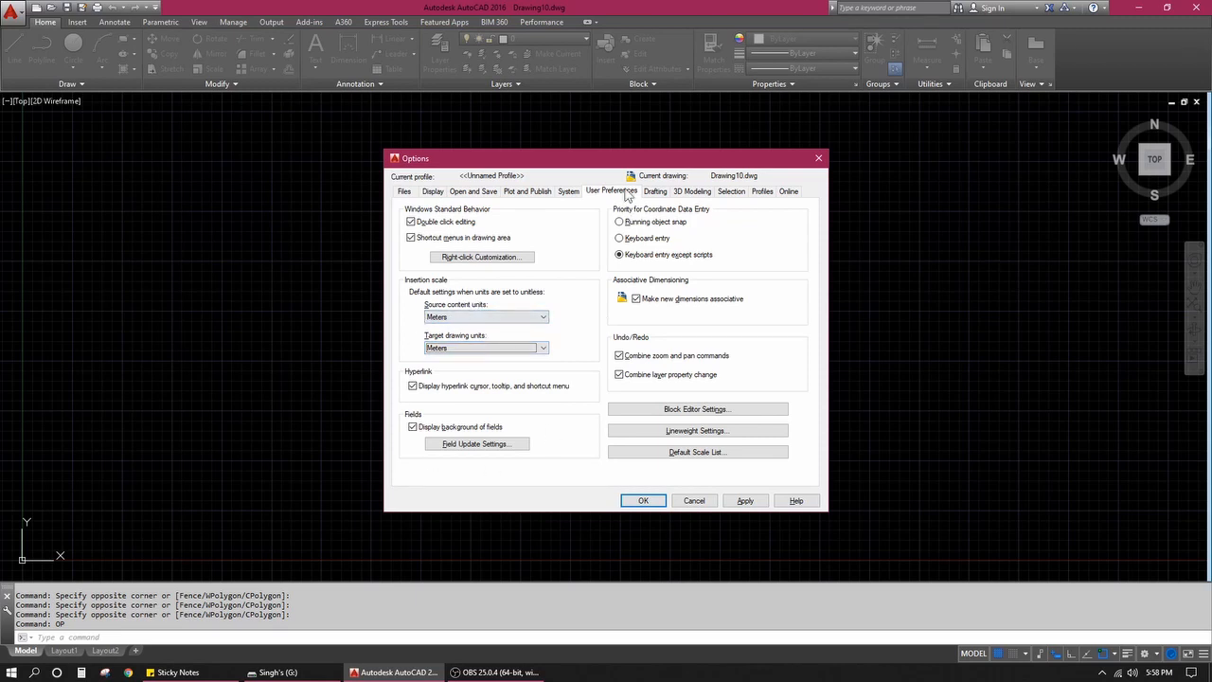
Step: Enlarge the AutoSnap marker size slightly in the drafting options and check the aperture size setting
click(657, 192)
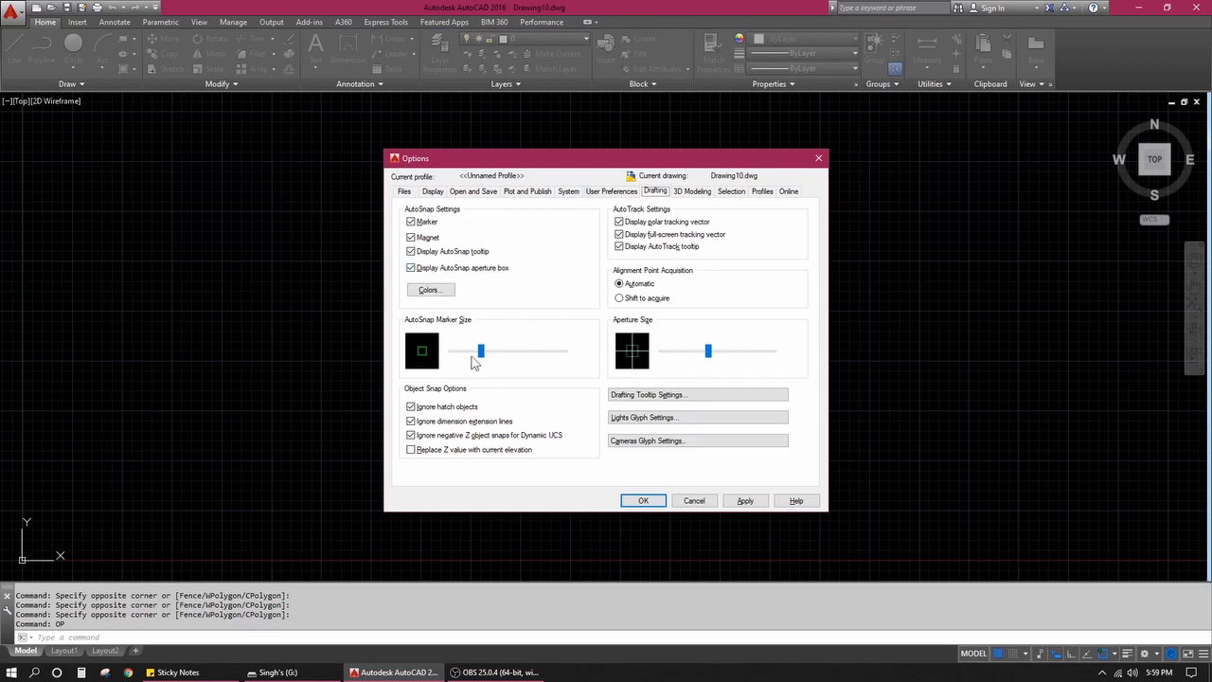
drag(481, 352, 487, 352)
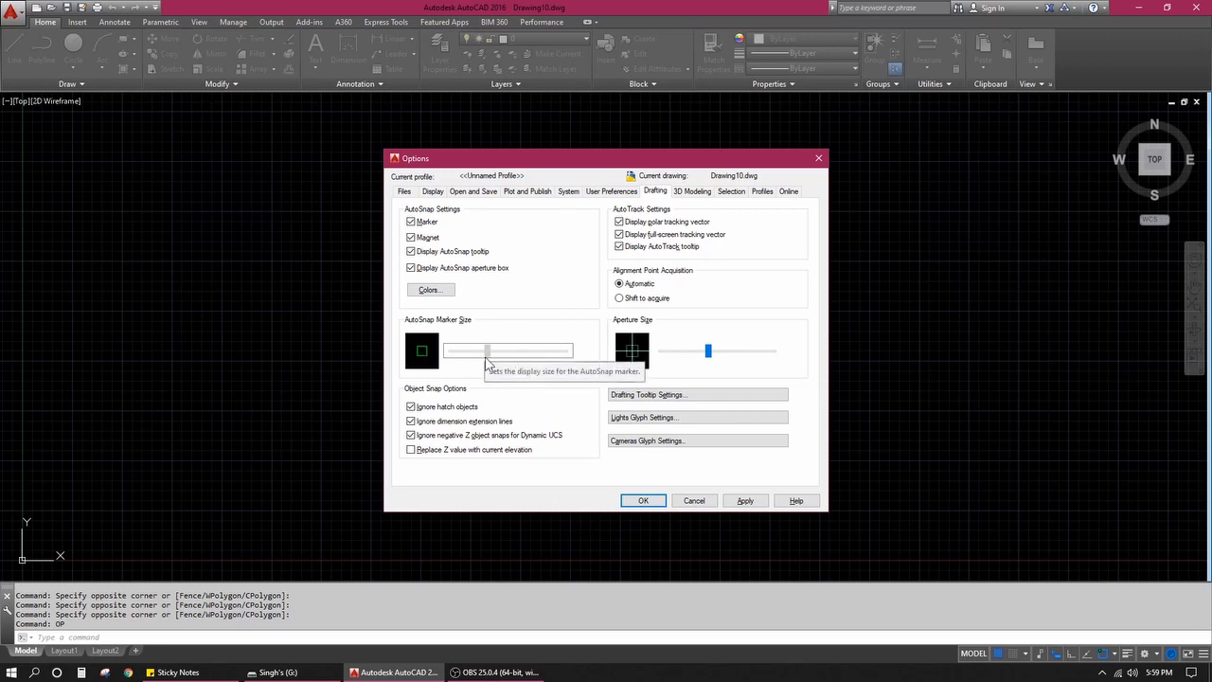
mouse_move(707, 351)
mouse_down()
mouse_move(764, 352)
mouse_move(710, 356)
mouse_up()
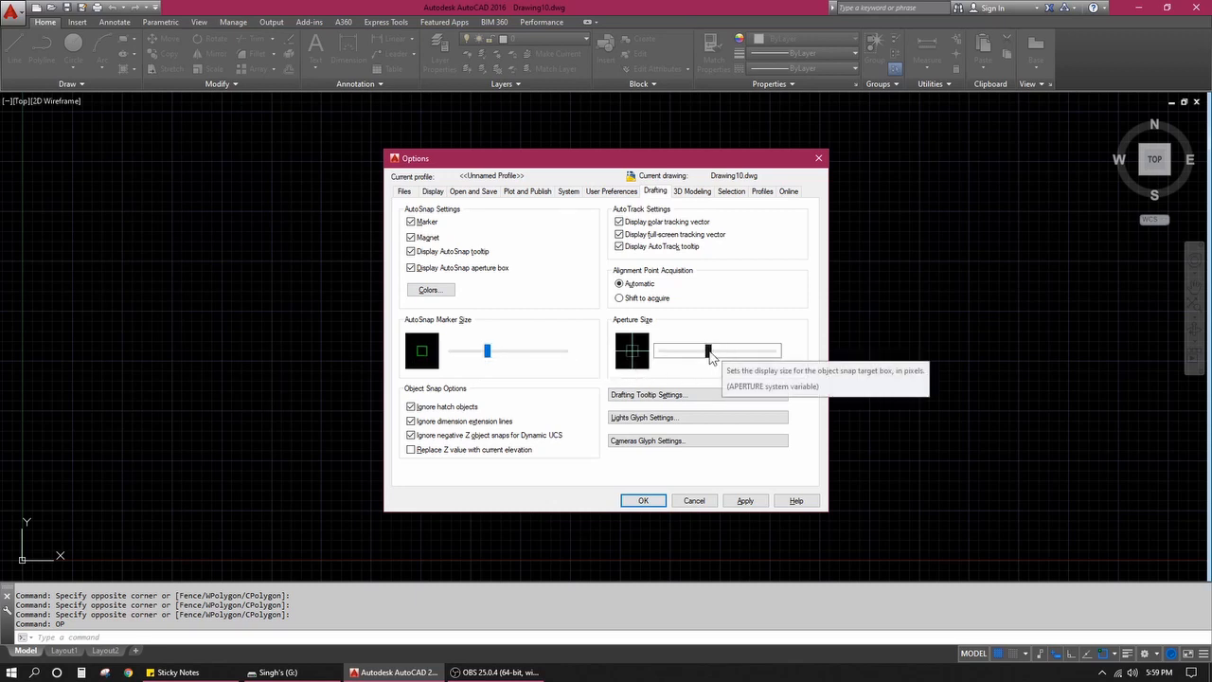
Step: Look over the 3D modeling options and increase the pickbox size slightly in the selection options
click(704, 196)
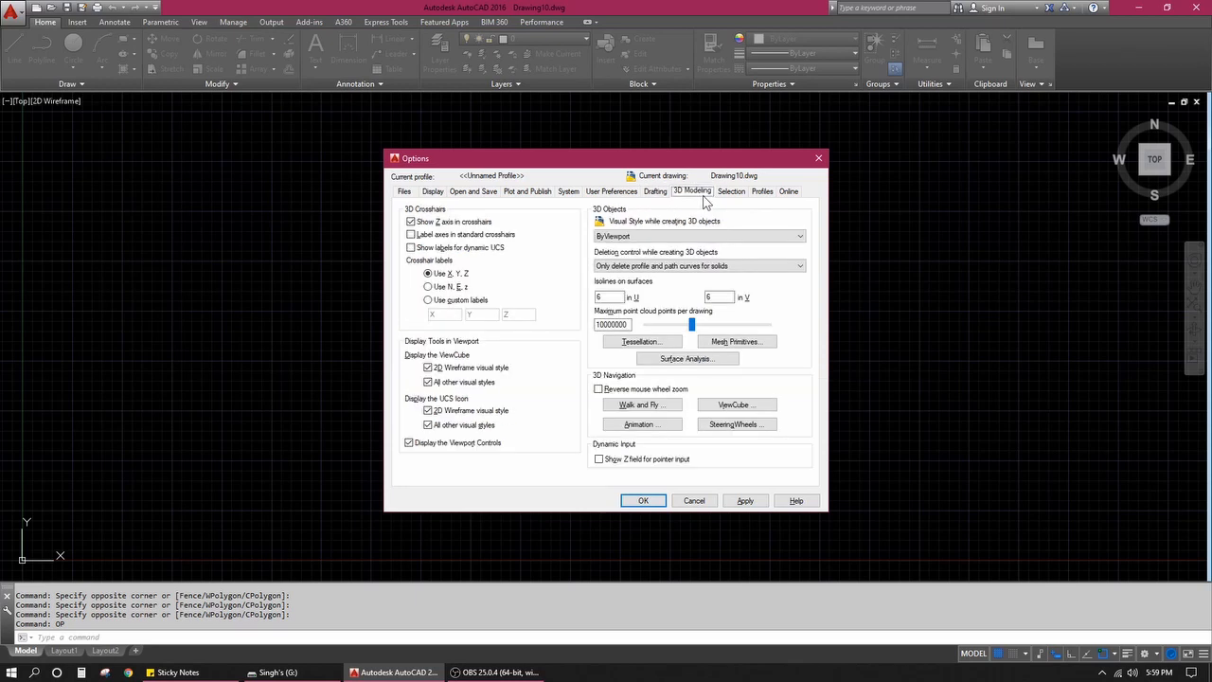
click(725, 192)
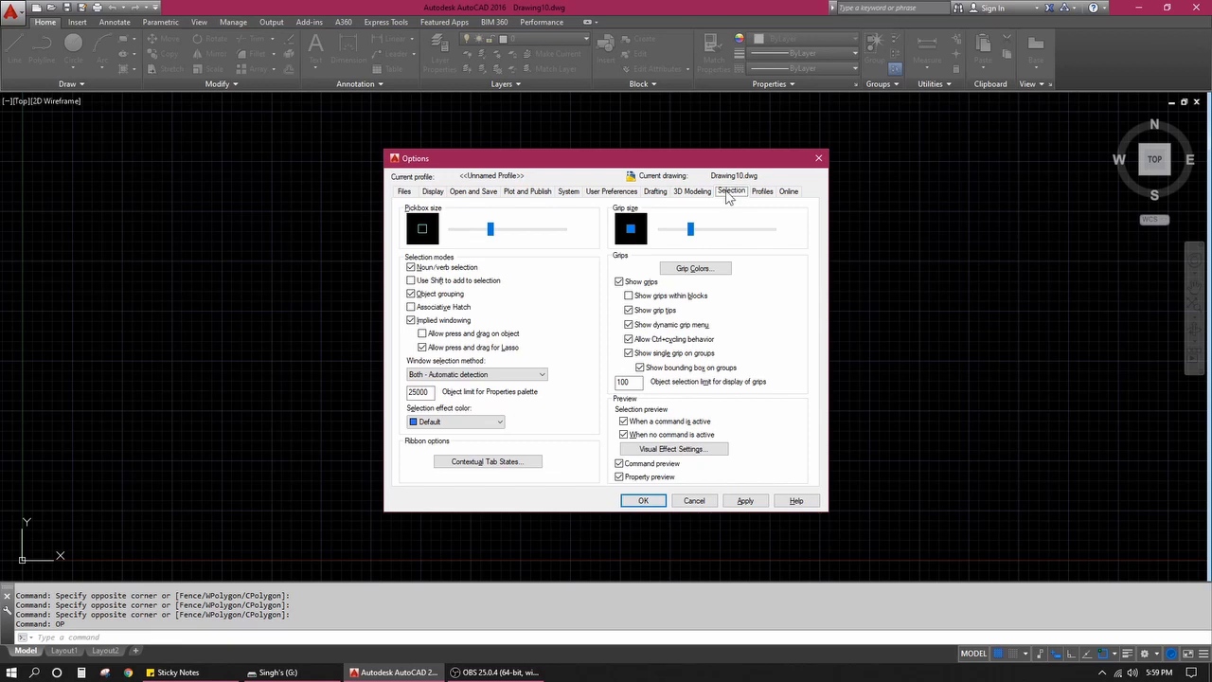
mouse_move(491, 231)
mouse_down()
mouse_move(508, 233)
mouse_move(464, 237)
mouse_move(500, 242)
mouse_up()
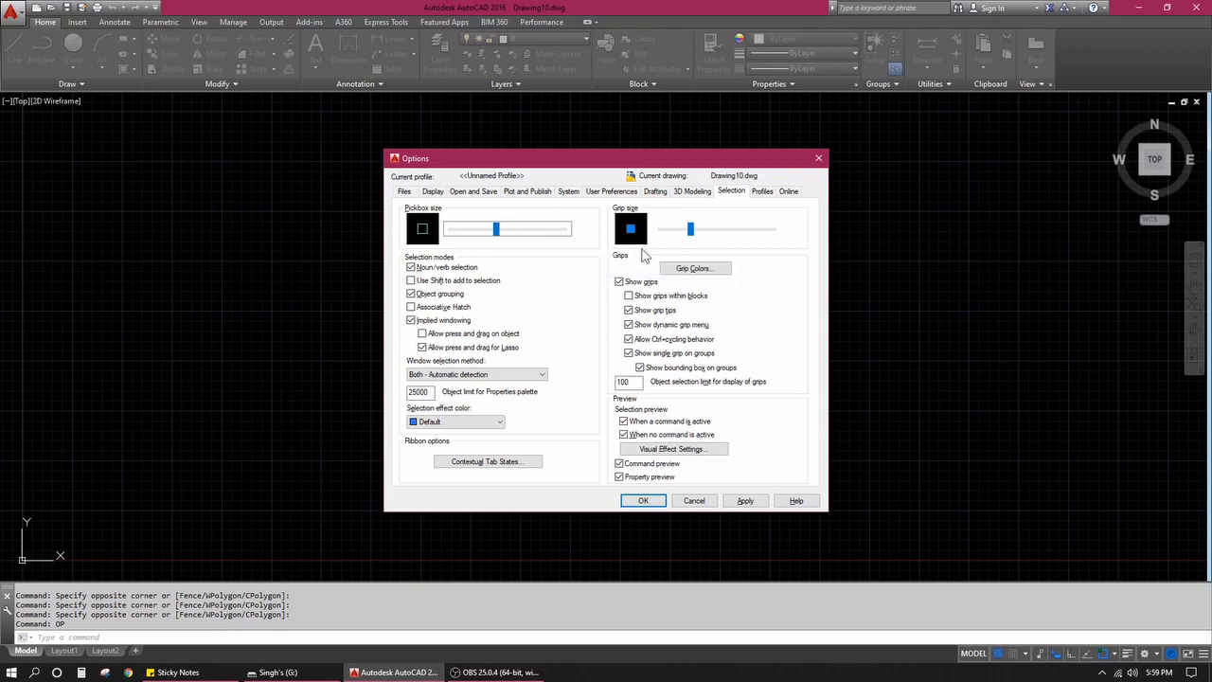
Step: Look over the profile and online options, apply all option changes and close the Options dialog
click(759, 193)
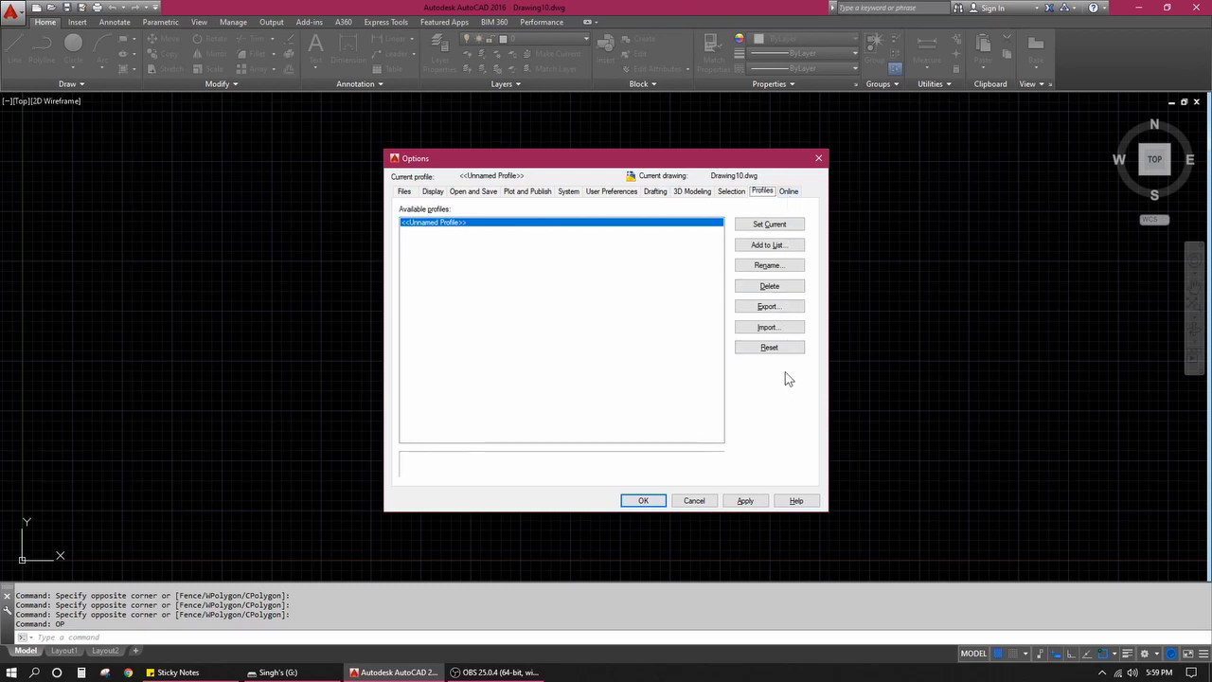
click(788, 191)
click(734, 502)
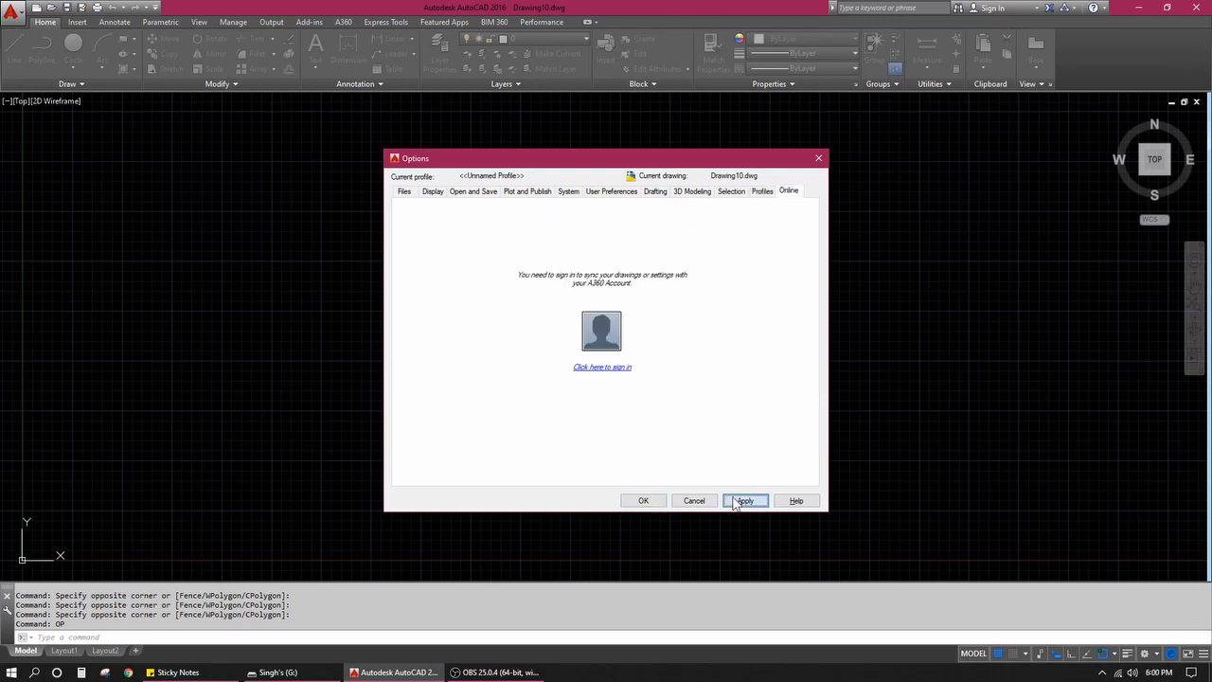
click(642, 503)
click(692, 262)
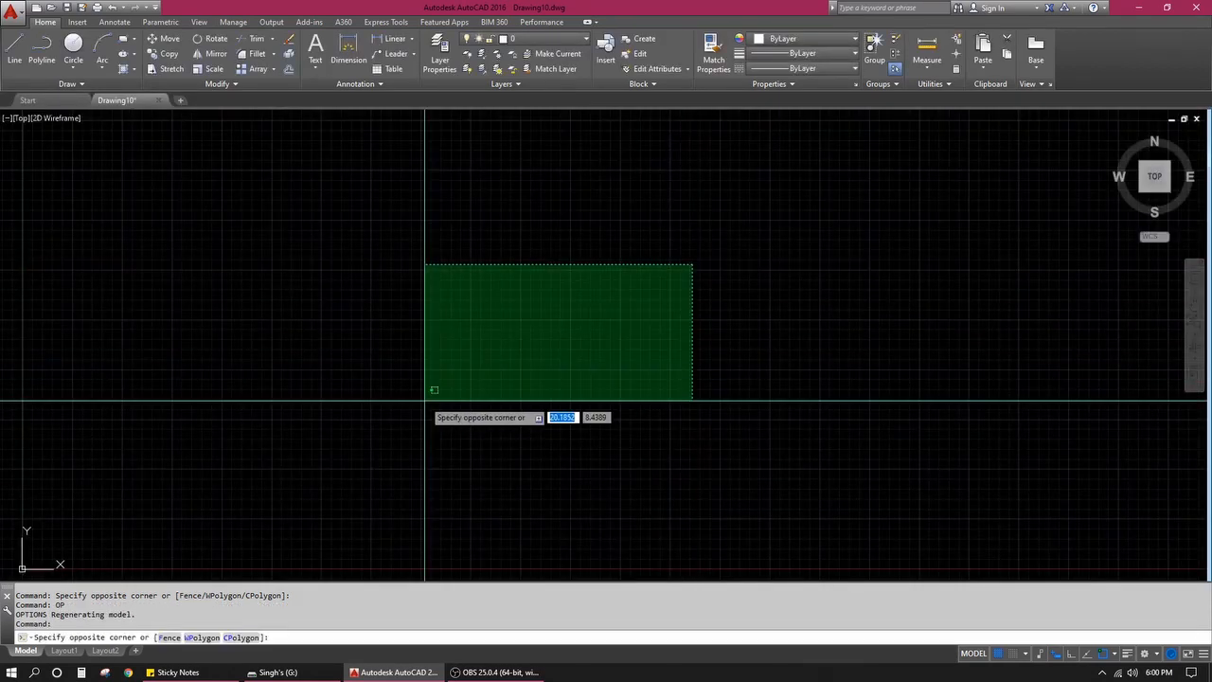
click(421, 407)
scroll(492, 354, down, 2)
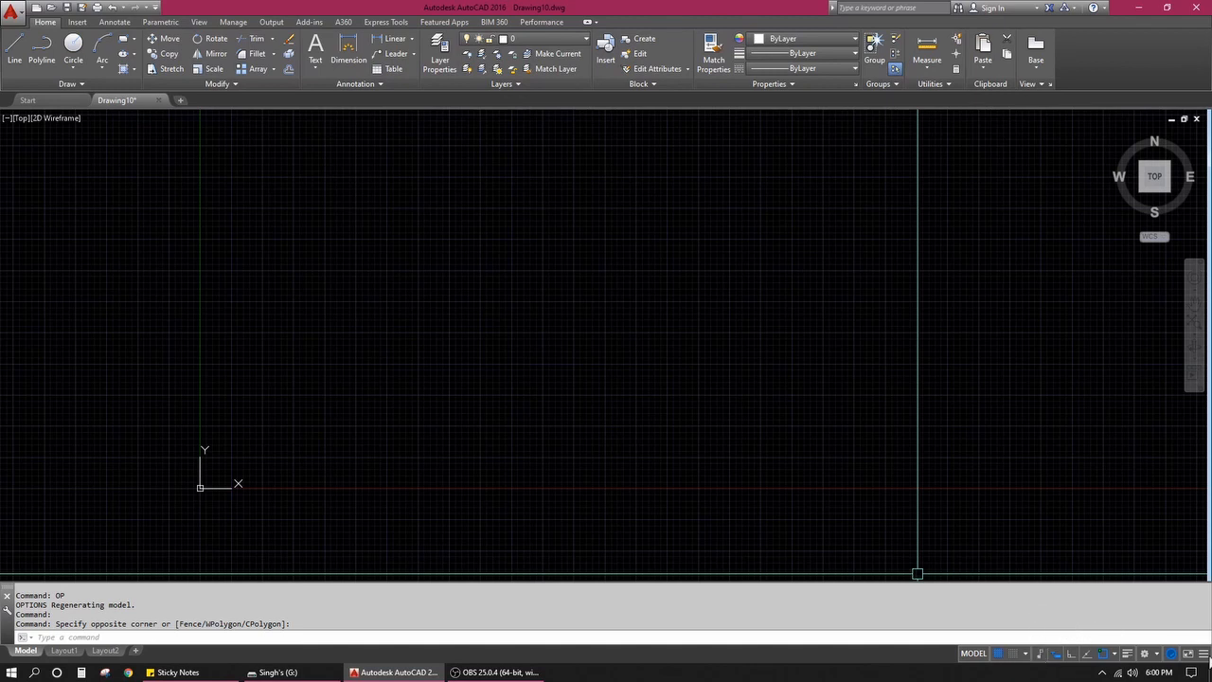
Step: Remove Workspace Switching, Graphics Performance and Clean Screen from the tools shown on the status bar
click(1204, 653)
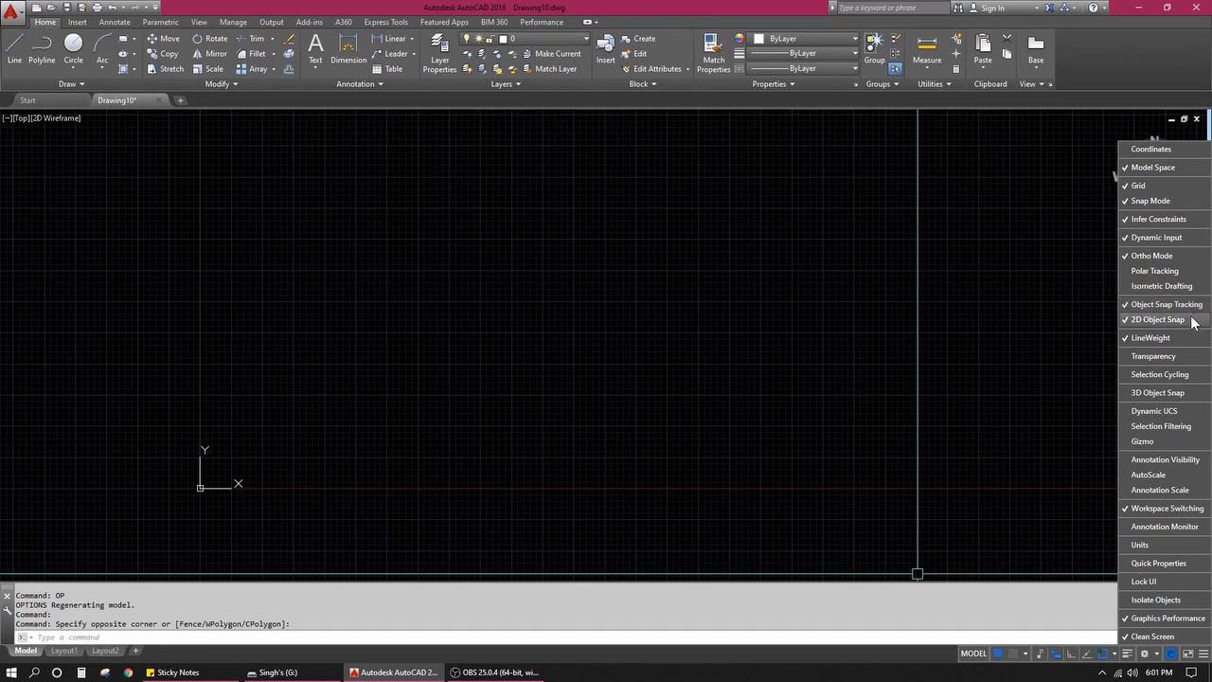
click(1157, 511)
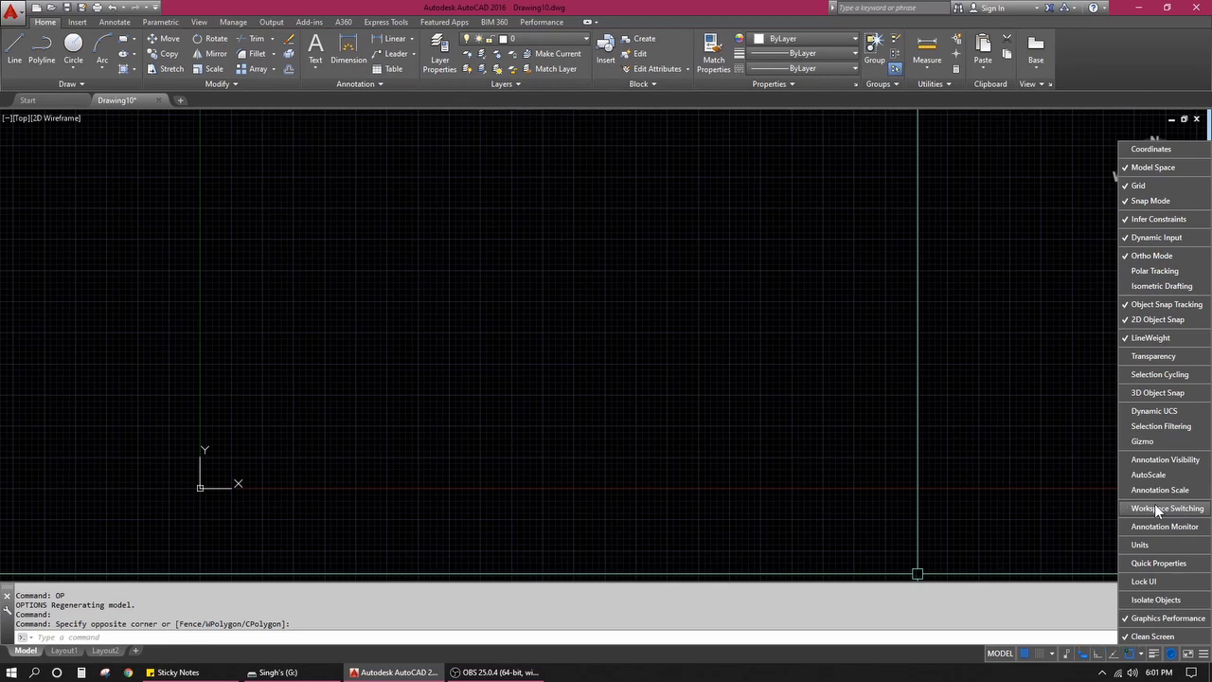
click(1157, 623)
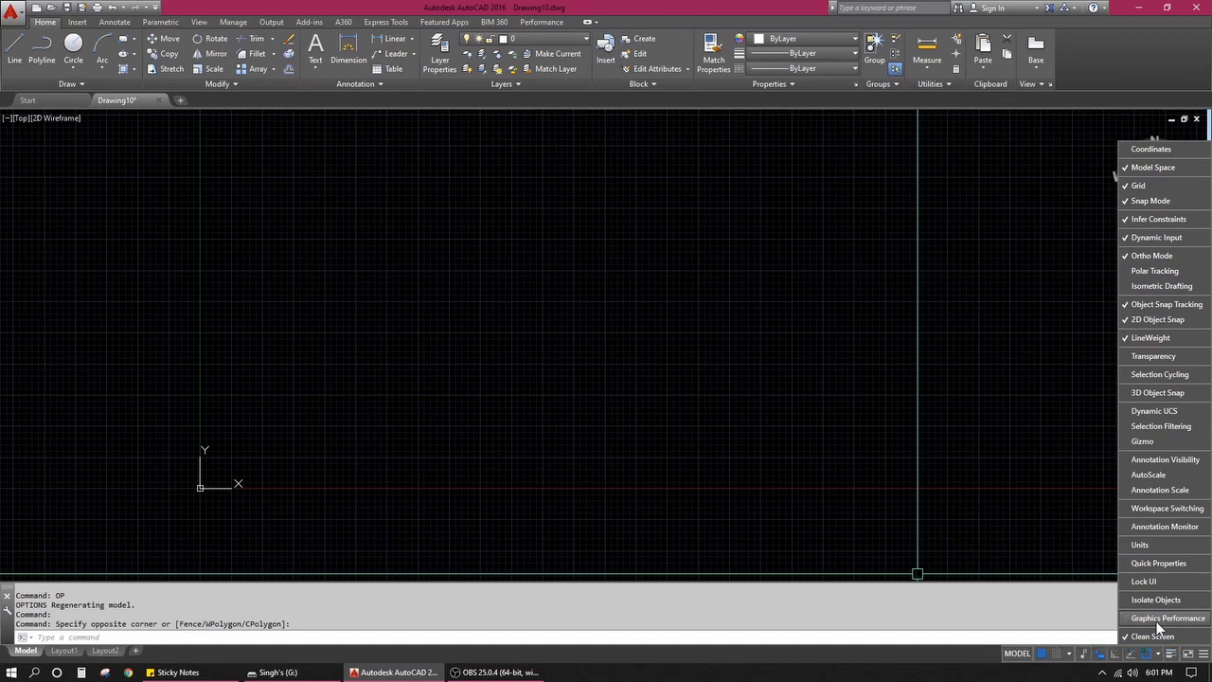
click(1154, 638)
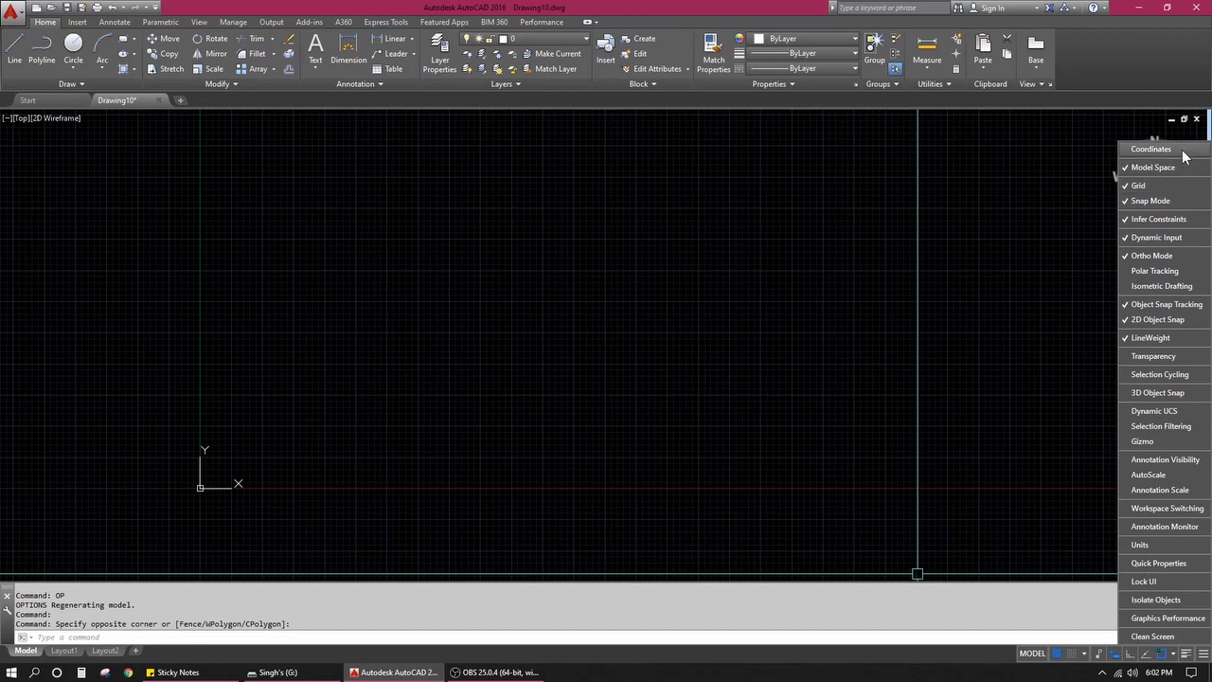
click(966, 388)
click(752, 425)
click(549, 289)
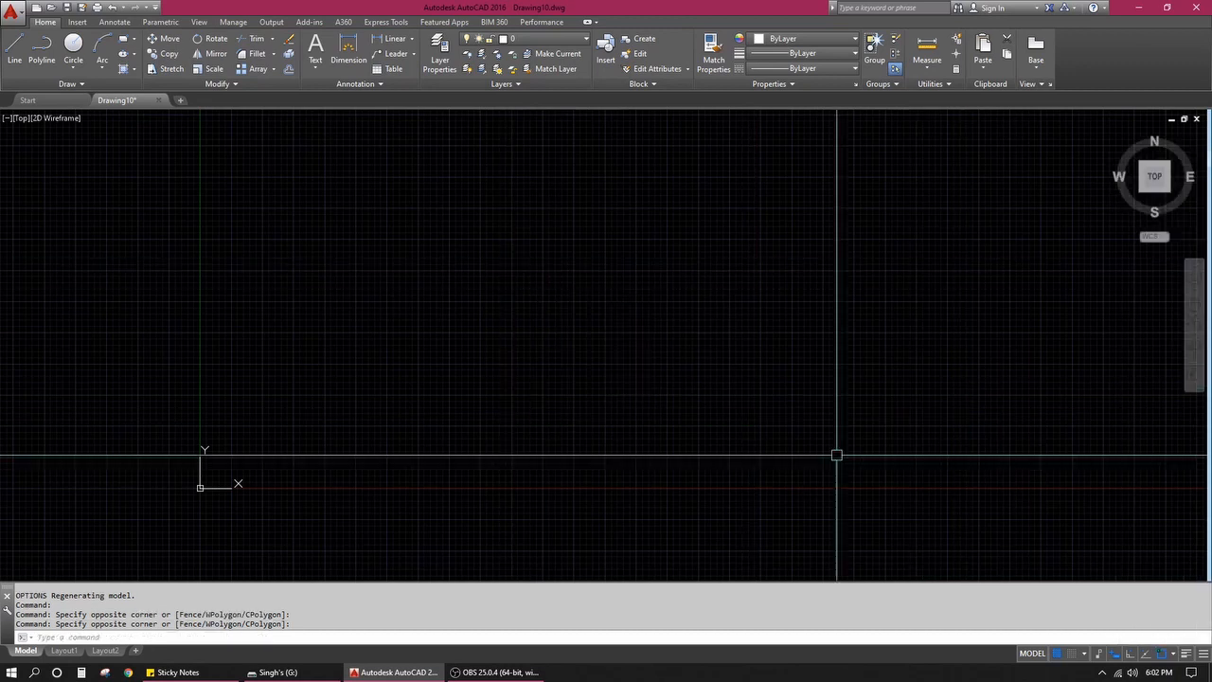
Step: Toggle the drawing grid off and on repeatedly, view the snap type options, and leave the grid displayed
click(1057, 653)
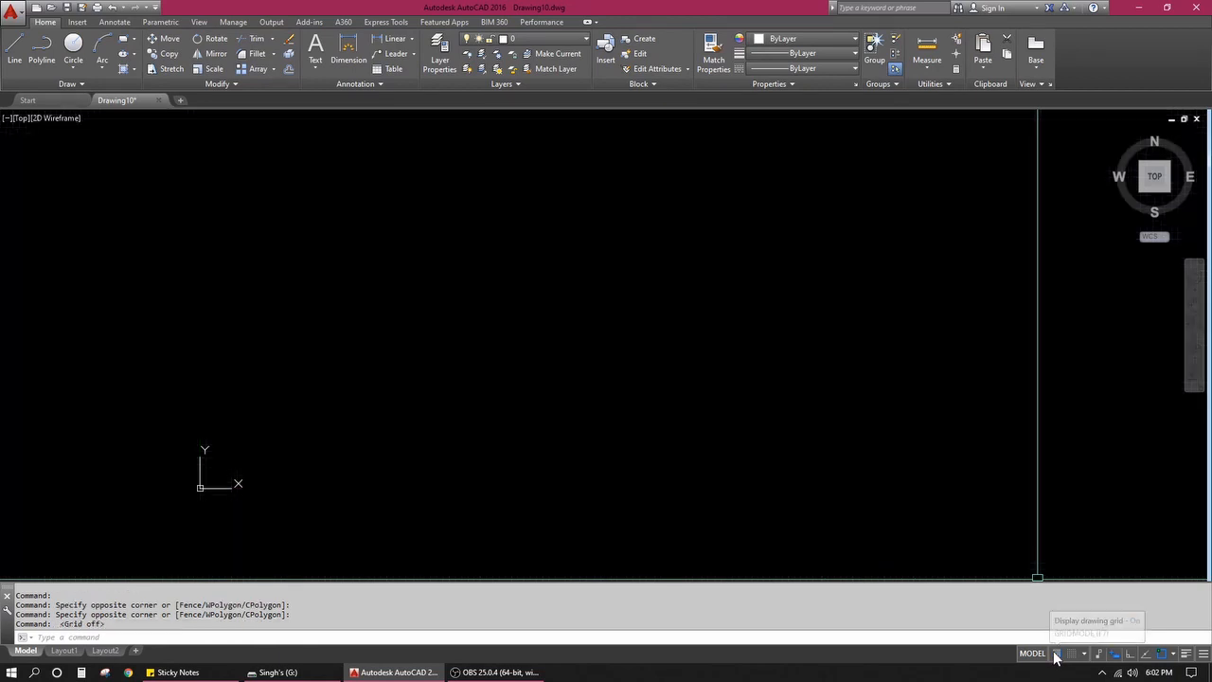
scroll(631, 409, up, 3)
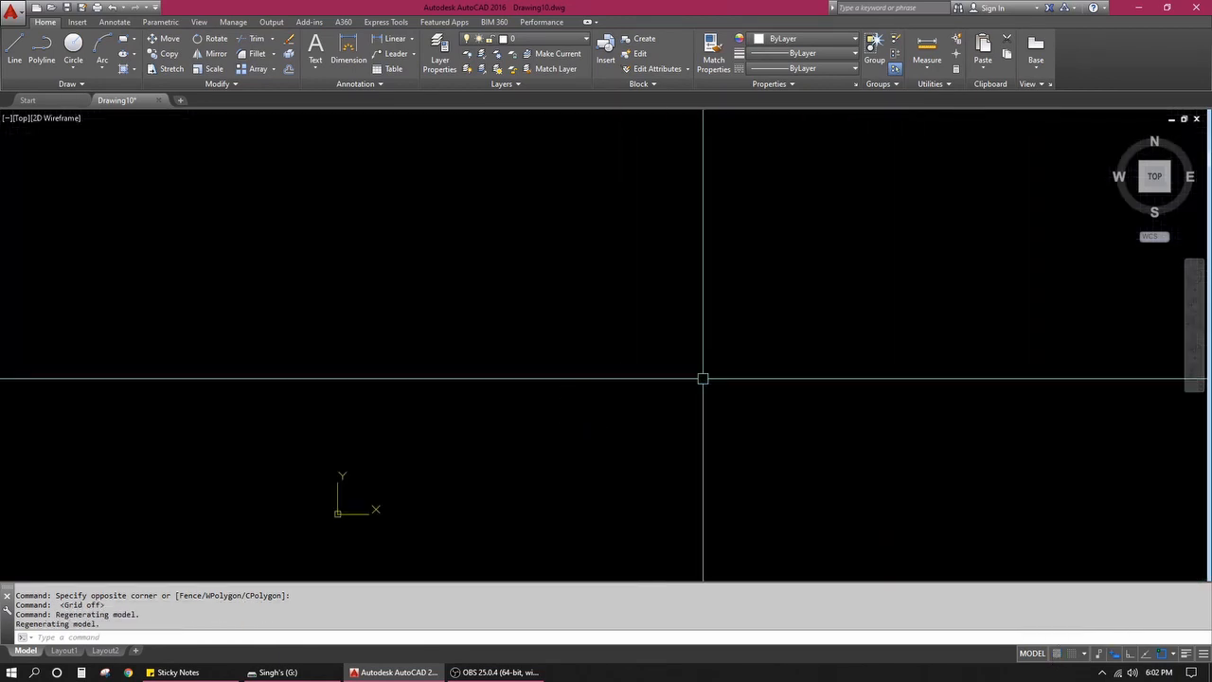
click(1058, 654)
click(1058, 654)
click(1058, 654)
click(1057, 654)
click(1057, 653)
click(1058, 653)
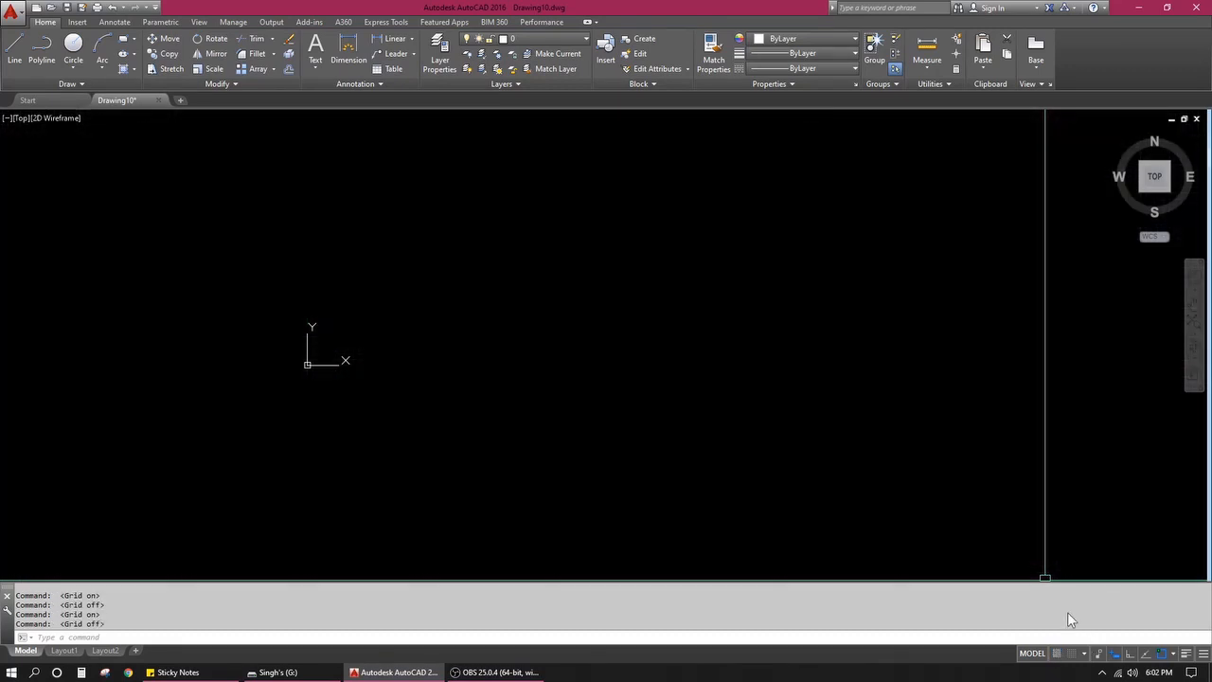
click(1084, 653)
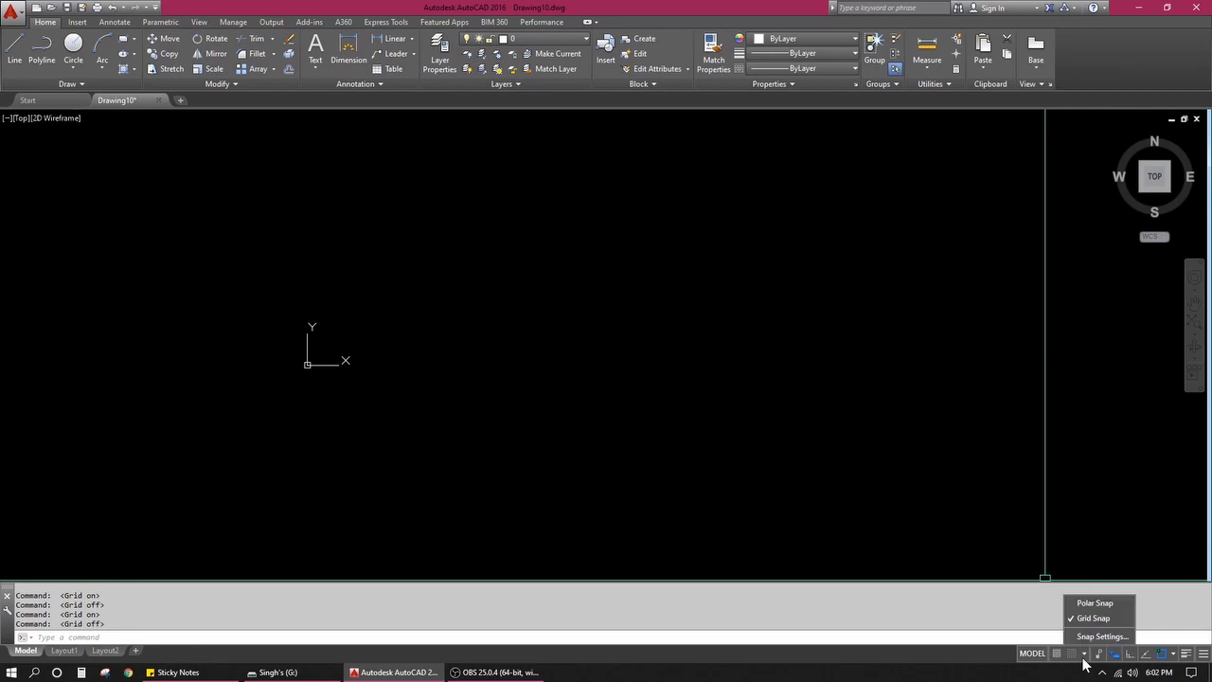
click(1085, 659)
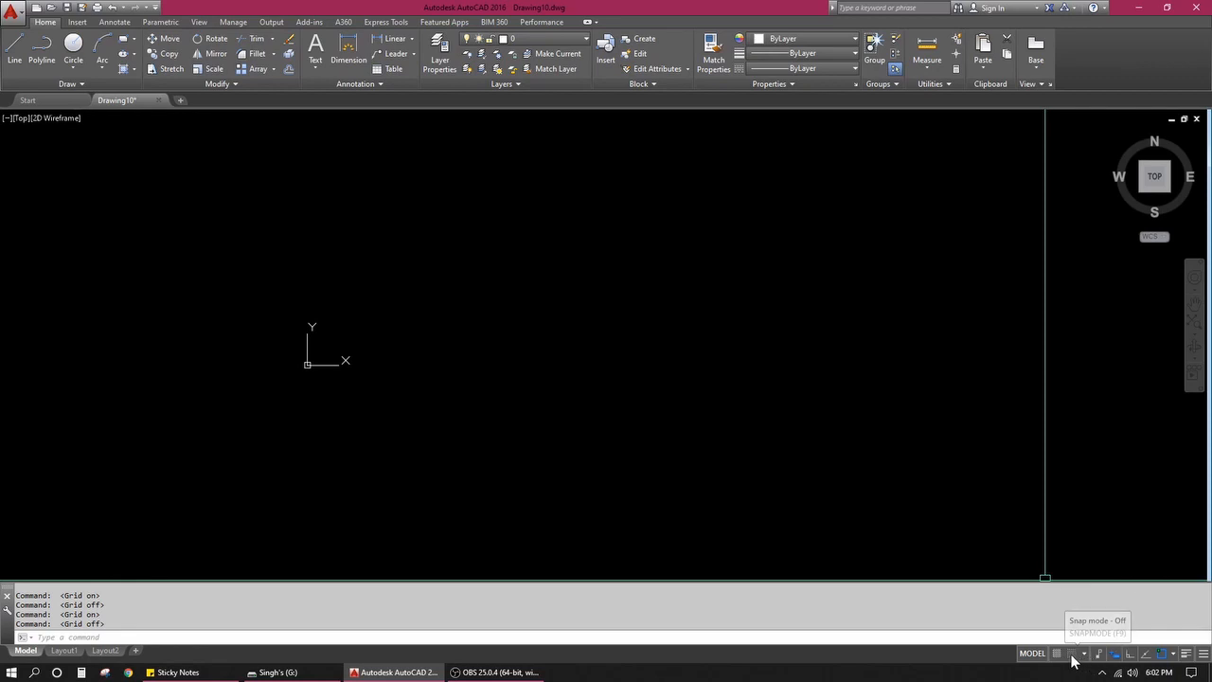
click(1058, 653)
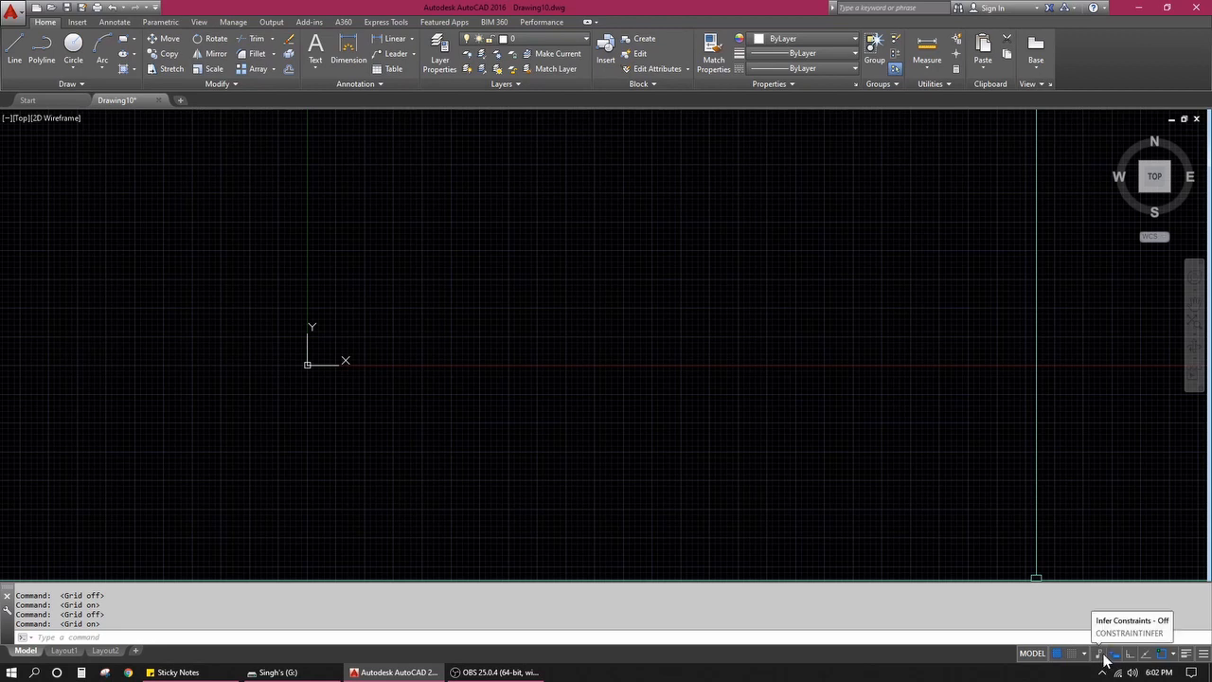
Step: Turn Infer Constraints on, try selection windows in the empty drawing area, and turn Infer Constraints off again
click(679, 322)
key(Escape)
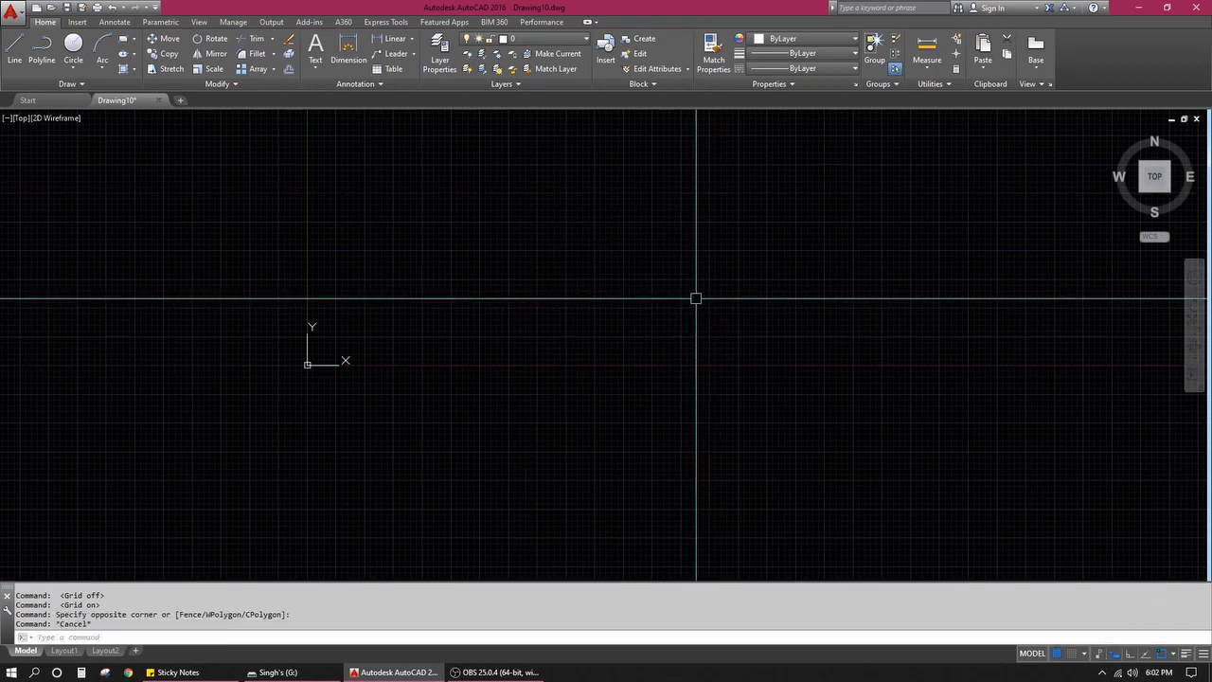
click(1098, 654)
click(740, 228)
click(514, 335)
click(638, 235)
click(529, 354)
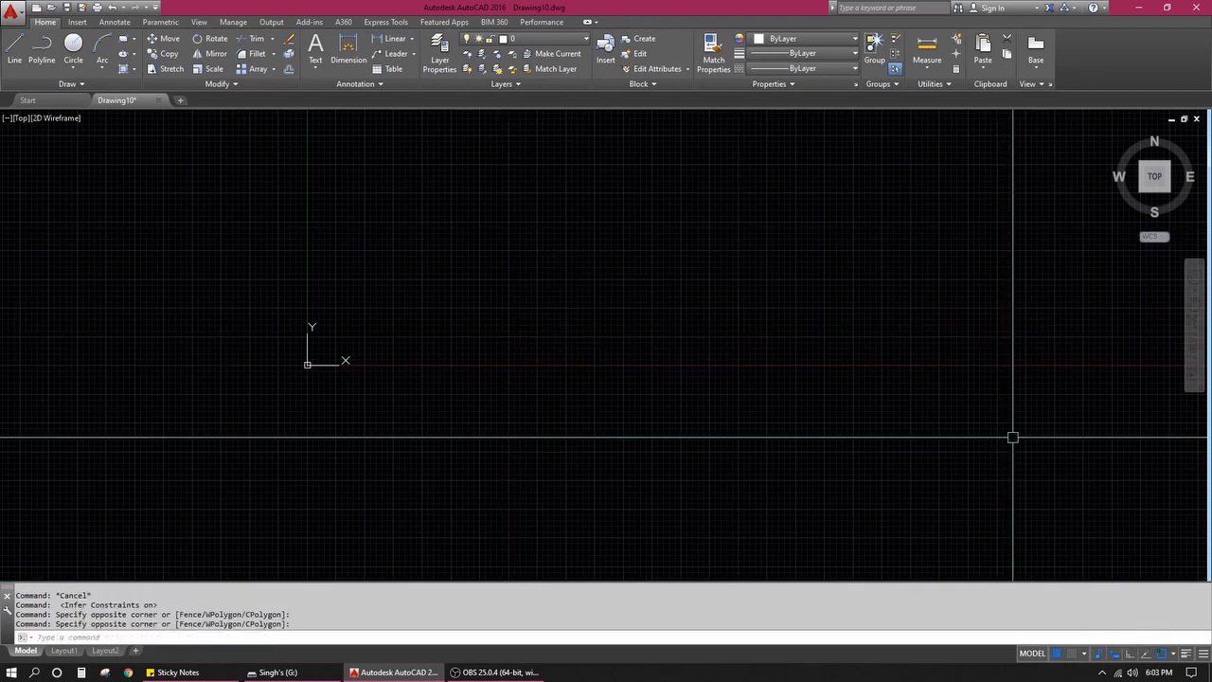
click(1098, 653)
Step: Draw a single vertical polyline segment with Ortho mode on, to the right of the origin and crossing the X axis
click(593, 252)
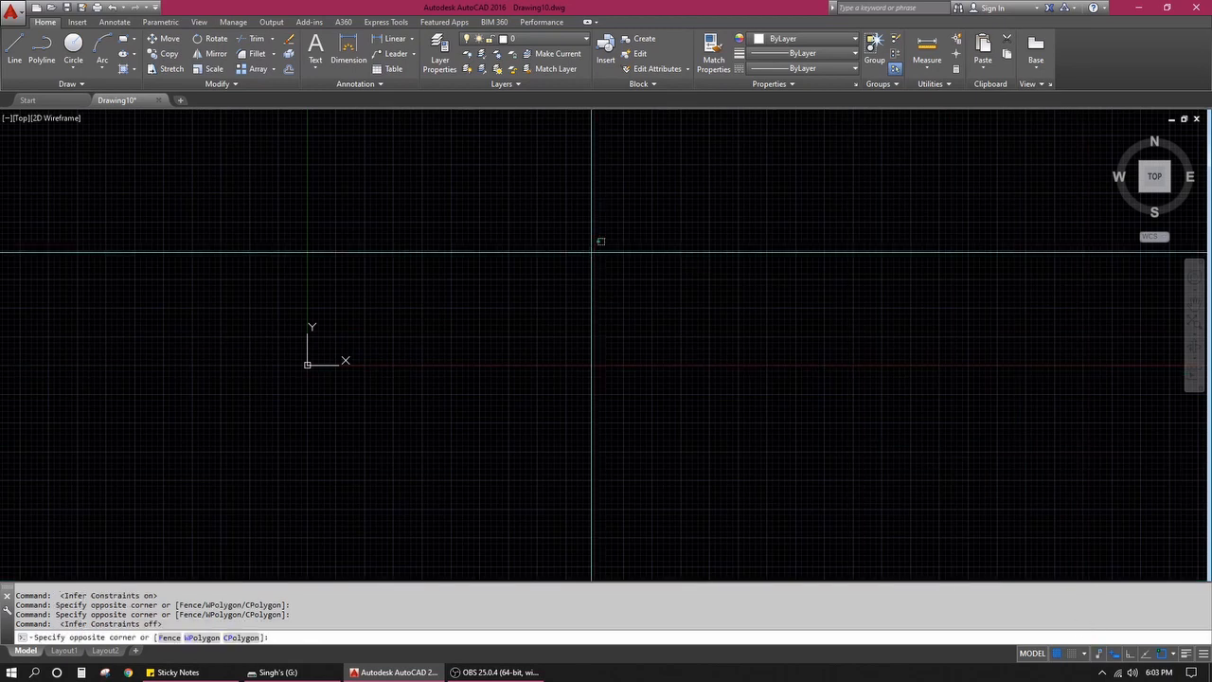
key(Escape)
text(PL)
key(Return)
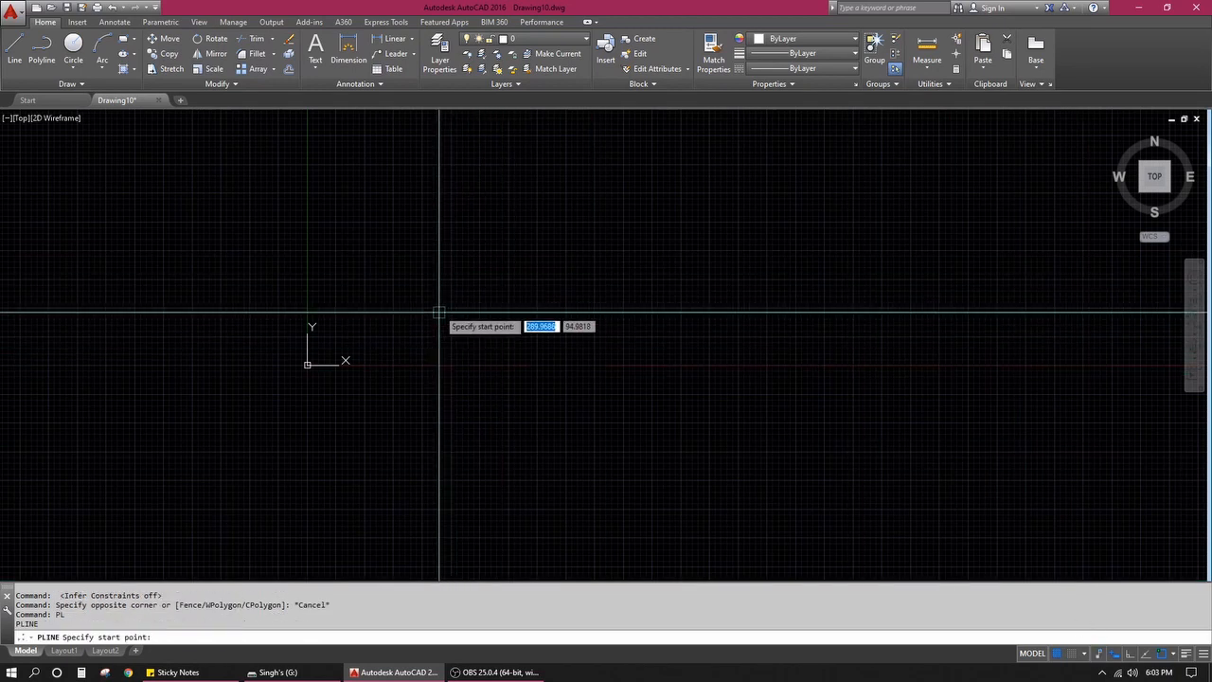
click(433, 293)
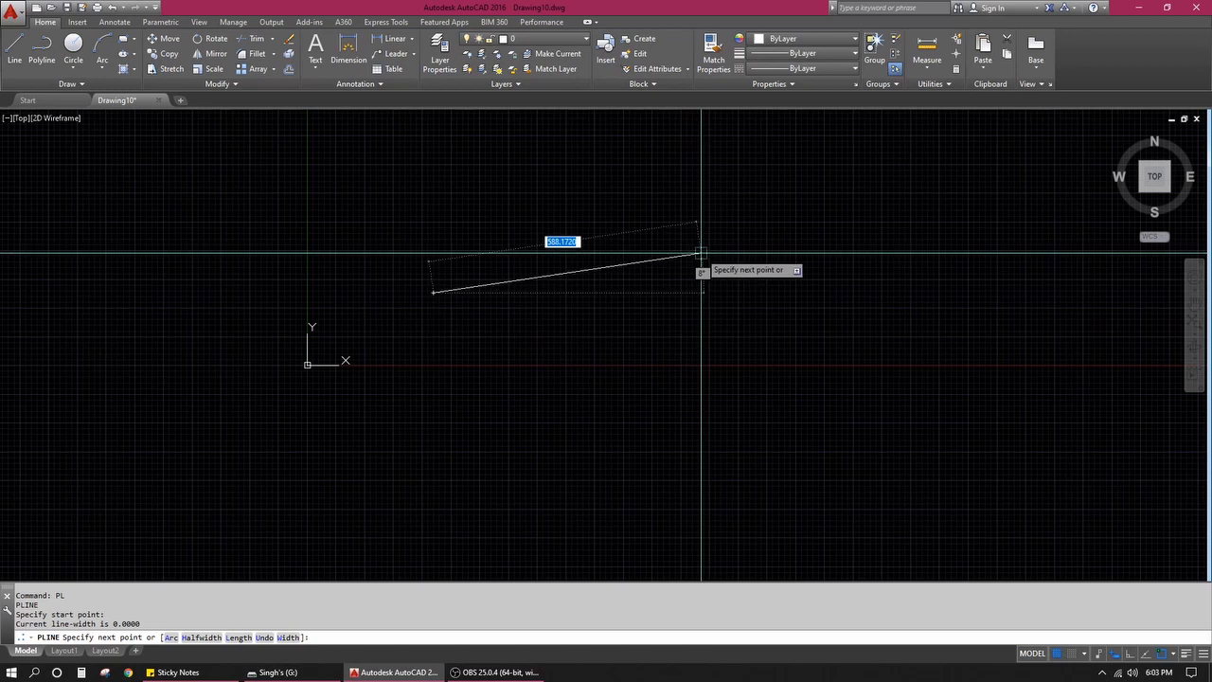
key(F8)
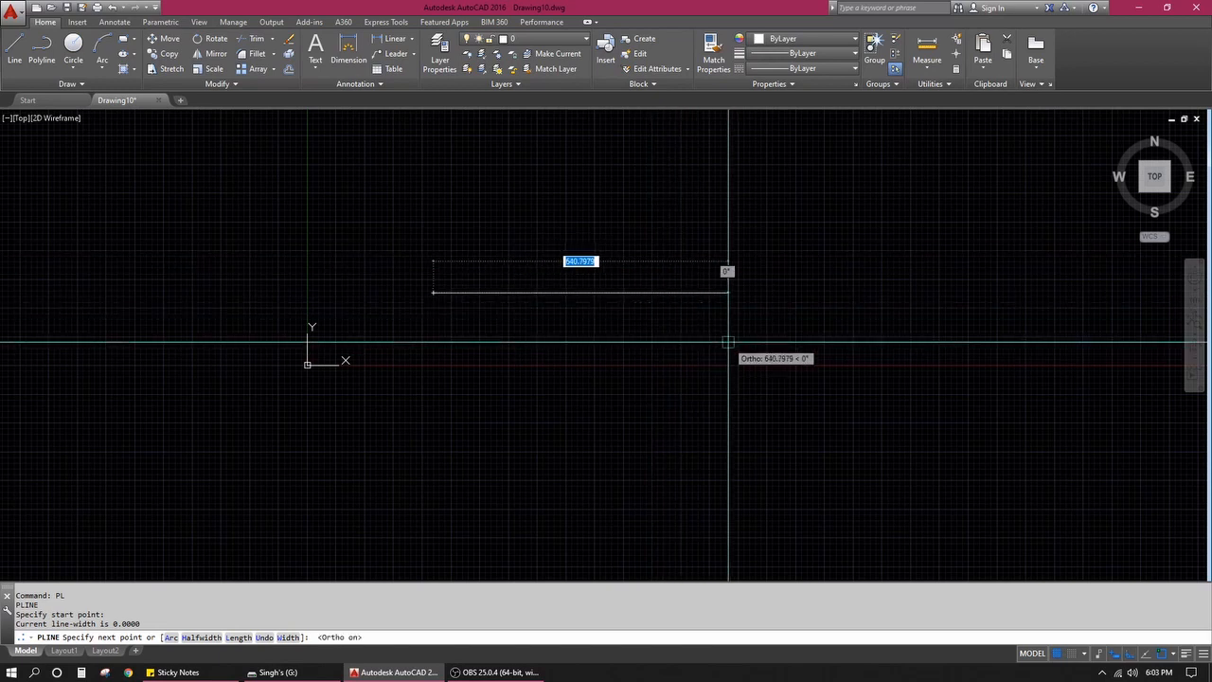
click(400, 433)
key(Escape)
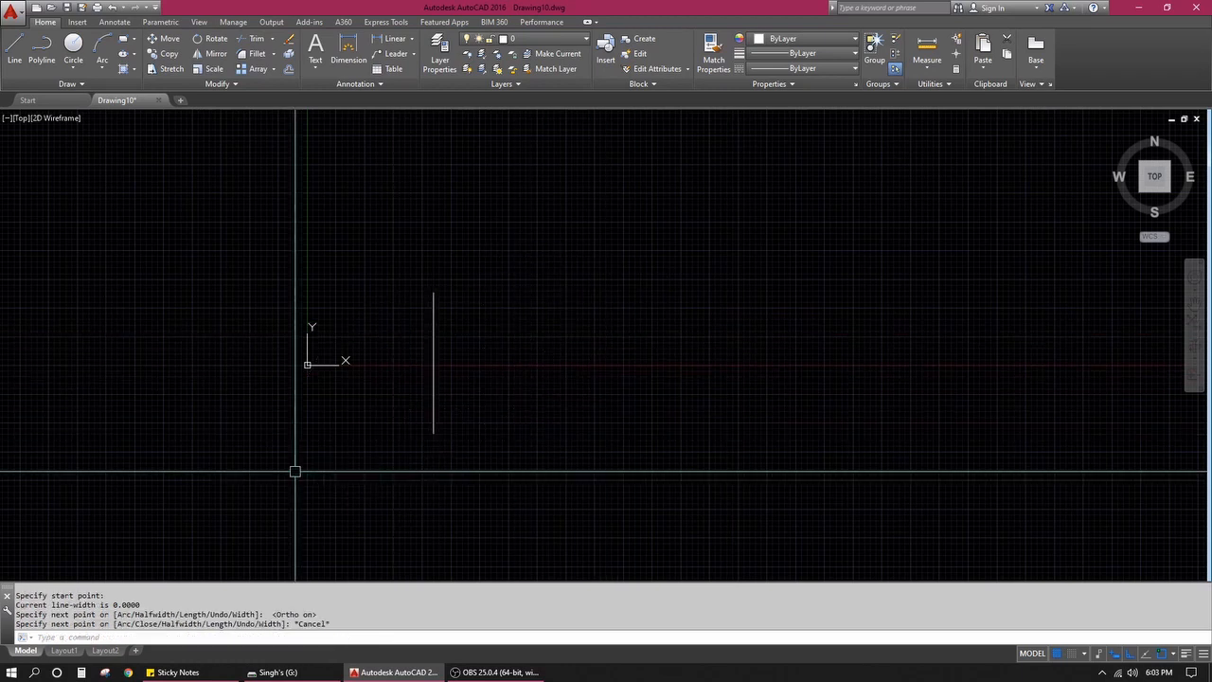
Step: Turn on Infer Constraints
click(1094, 655)
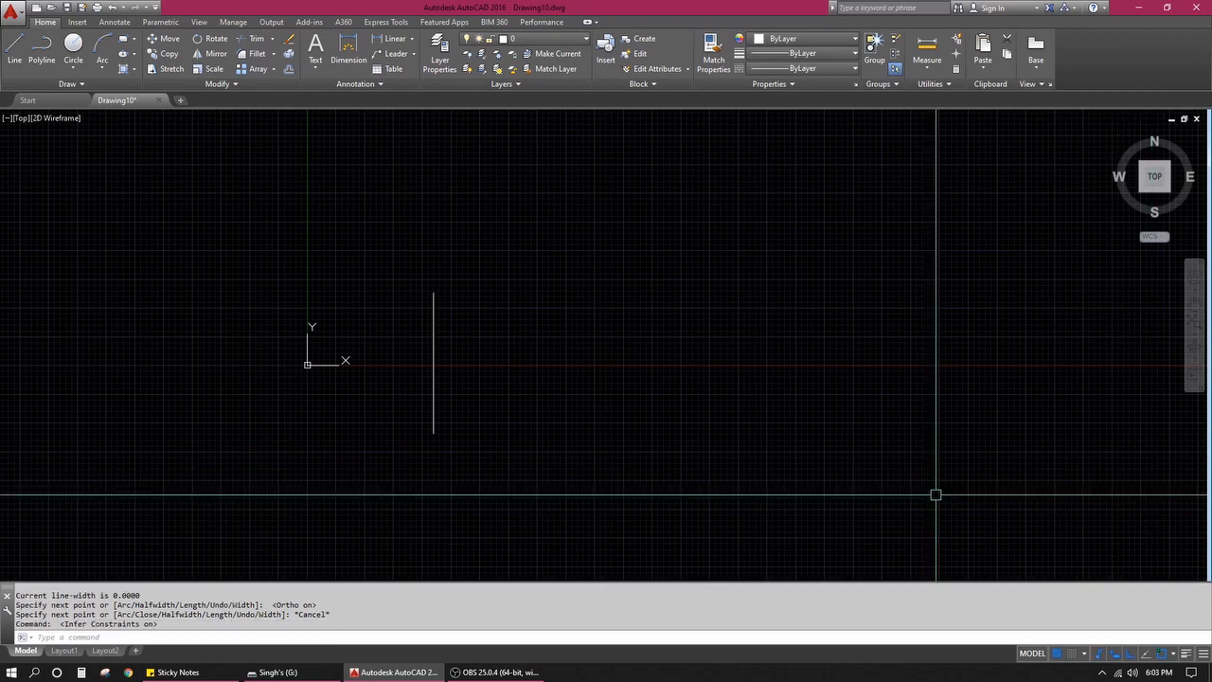
key(Return)
click(503, 280)
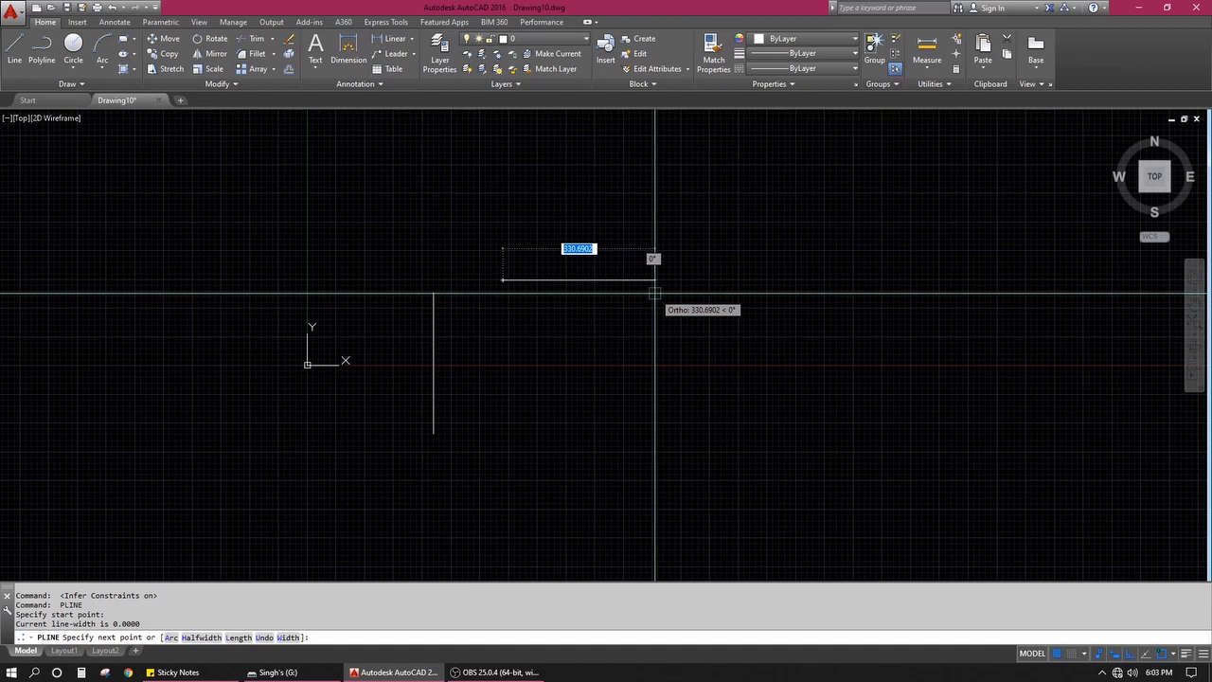
scroll(704, 293, up, 2)
scroll(587, 278, down, 2)
key(Escape)
Step: Draw a horizontal polyline segment to the right from the upper end of the vertical polyline, with Infer Constraints on
key(Return)
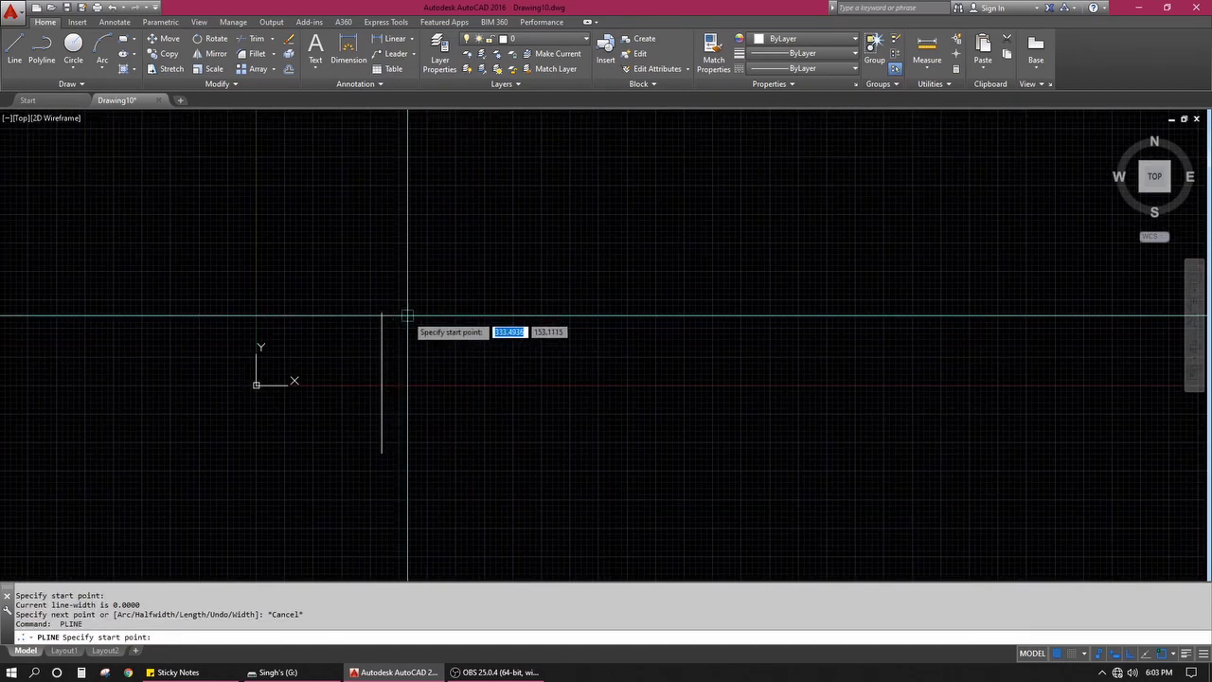
click(382, 314)
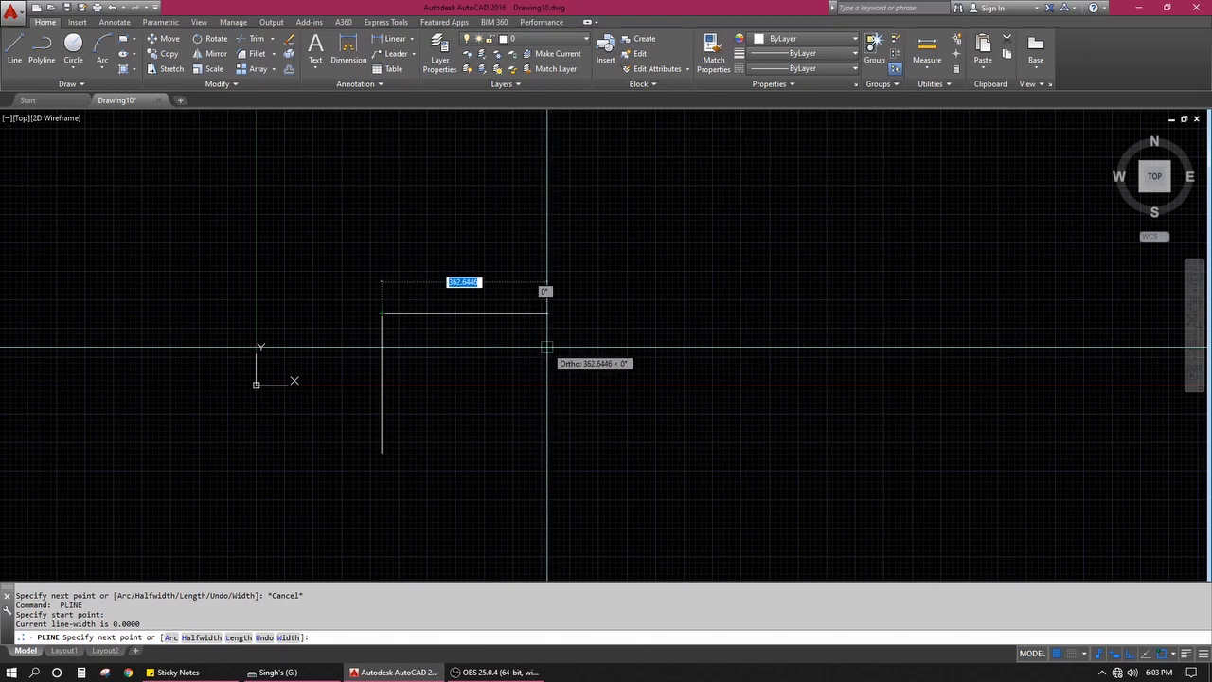
click(600, 325)
key(Escape)
Step: Try starting a polyline with Infer Constraints off and again with it on, leaving Infer Constraints on
click(1106, 654)
key(space)
click(568, 444)
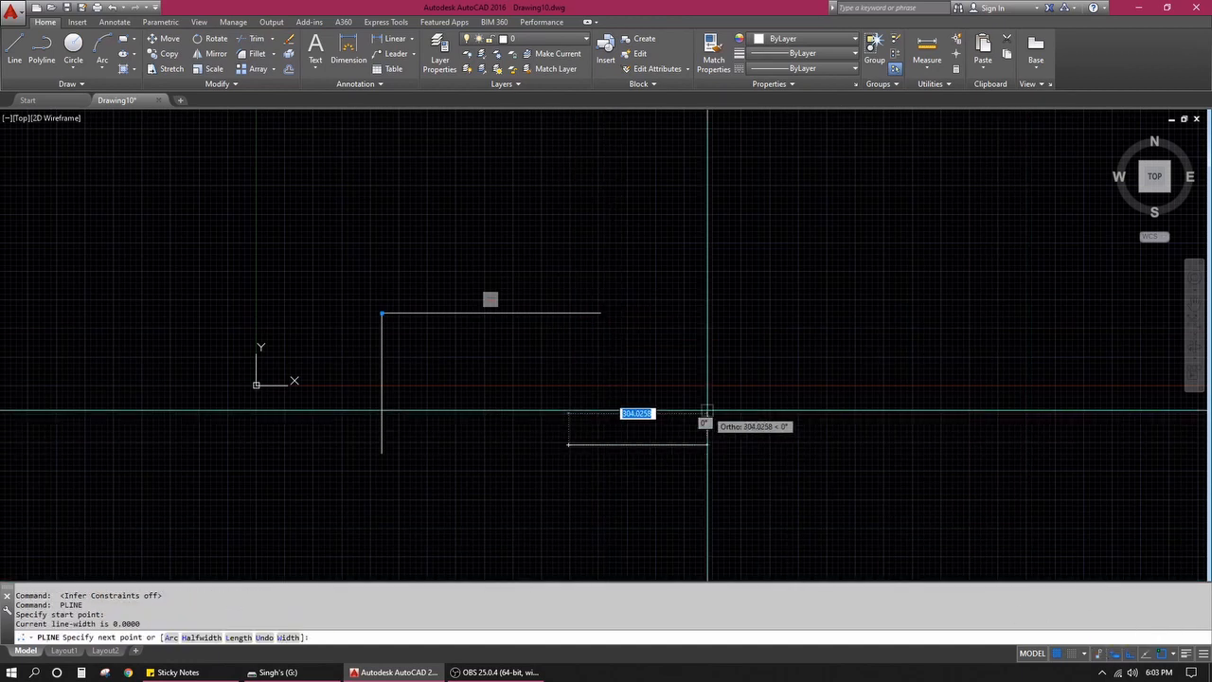
click(1100, 654)
key(space)
click(569, 409)
key(Escape)
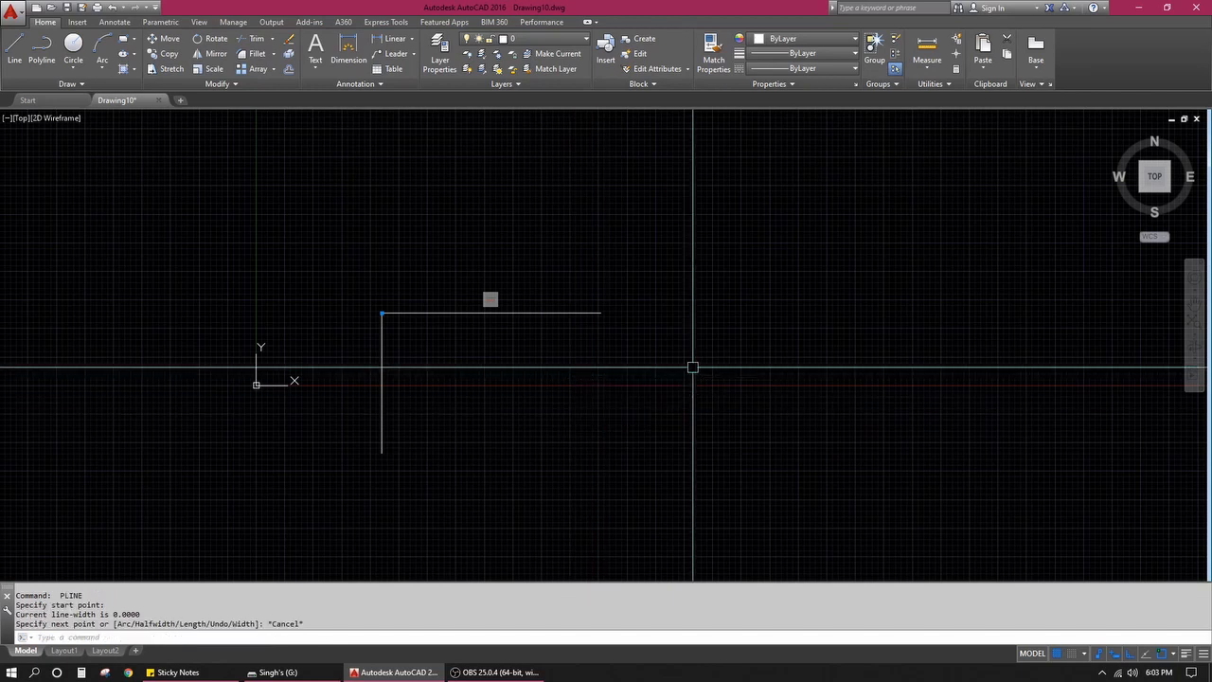
click(1100, 653)
click(1099, 656)
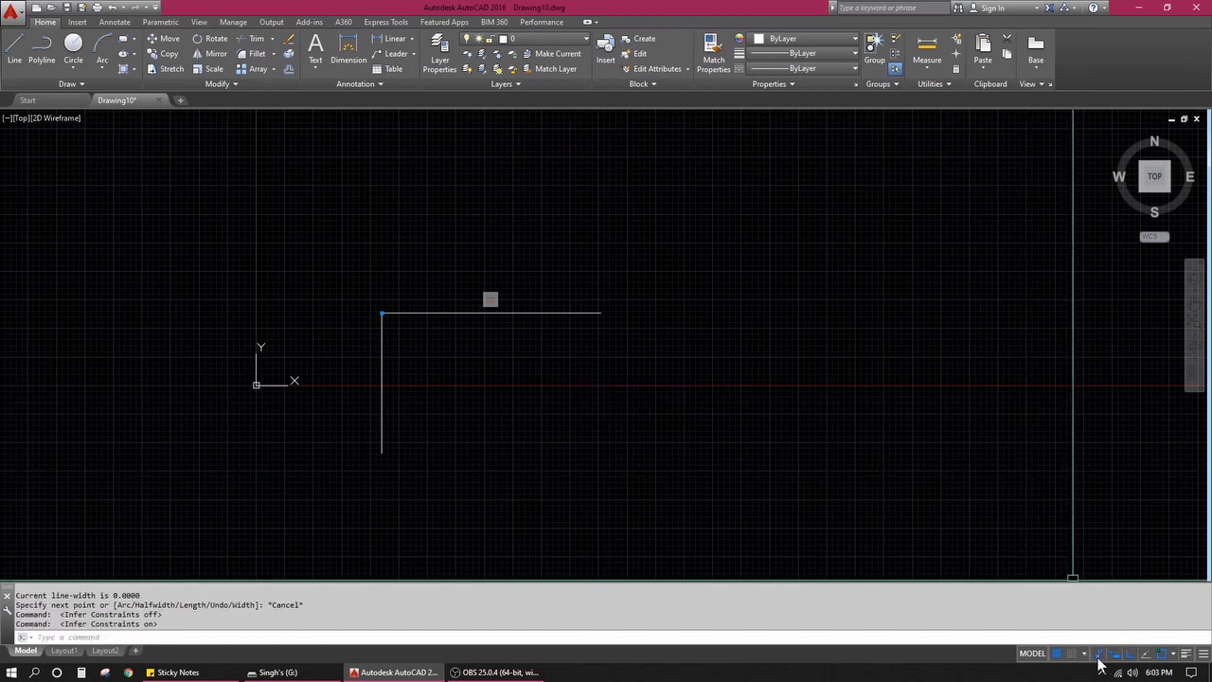
Step: Examine the constraint marker on the horizontal polyline up close and select the line there
key(Escape)
click(523, 248)
click(379, 388)
scroll(520, 351, up, 3)
key(Escape)
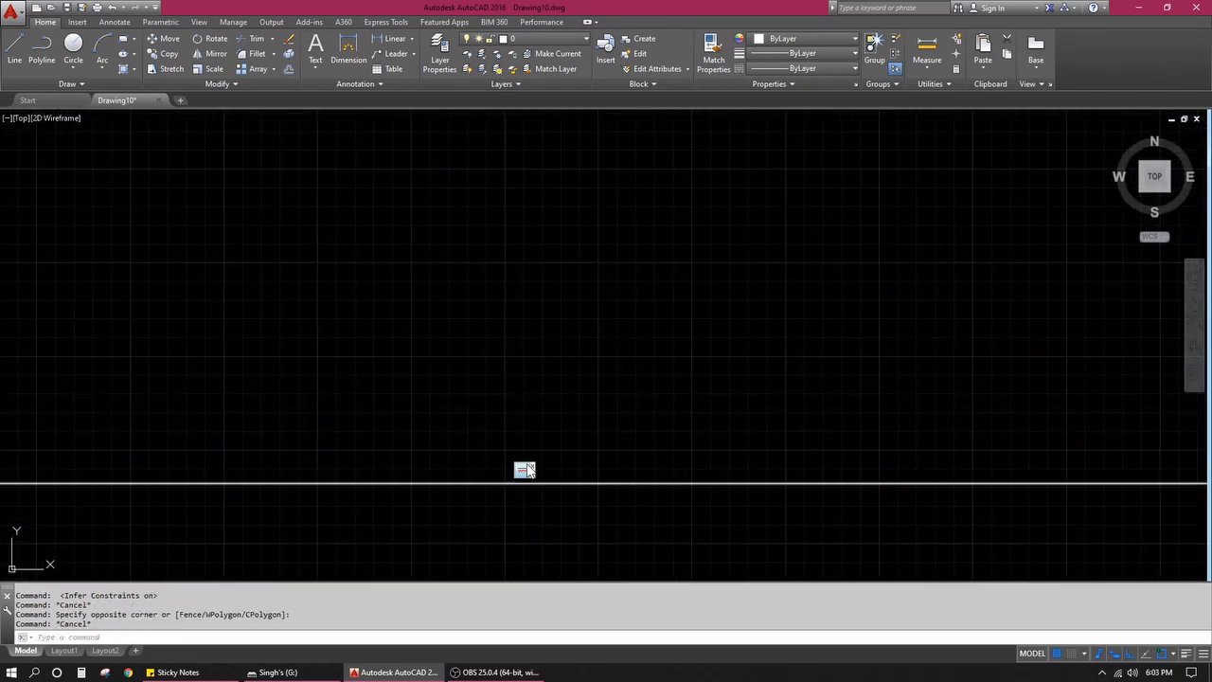
click(579, 443)
click(541, 520)
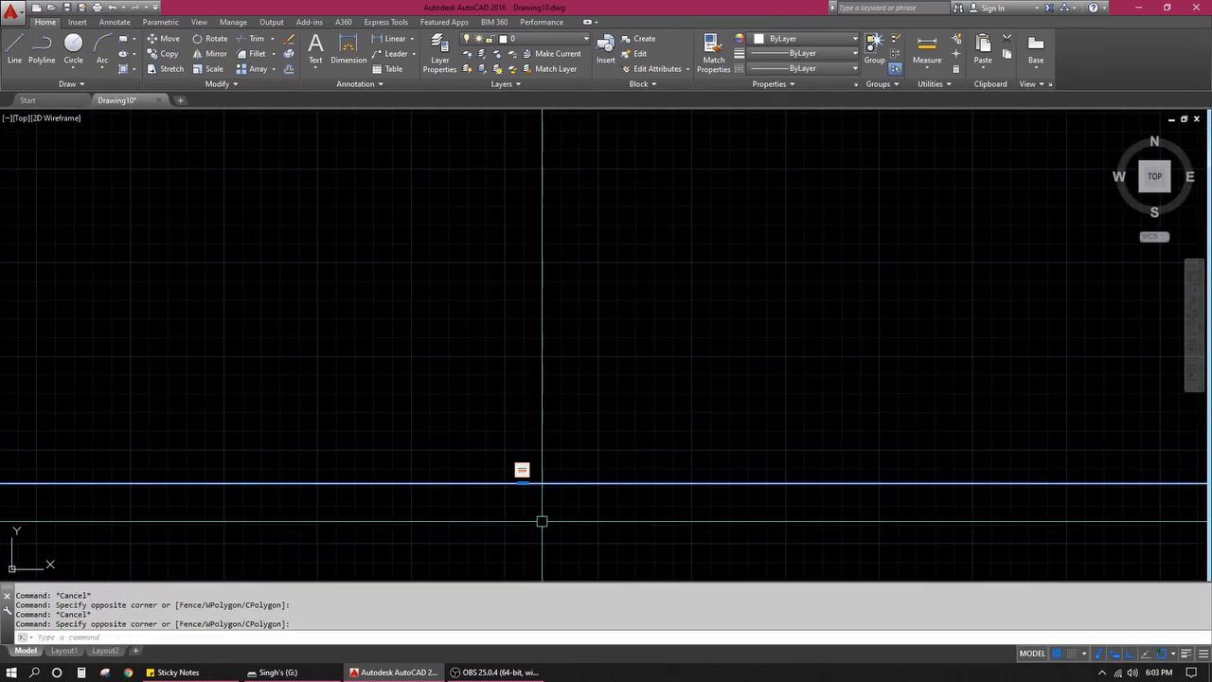
Step: Turn Infer Constraints off and erase both the horizontal and the vertical polyline
click(1096, 655)
key(Escape)
scroll(548, 367, down, 5)
click(636, 342)
click(489, 453)
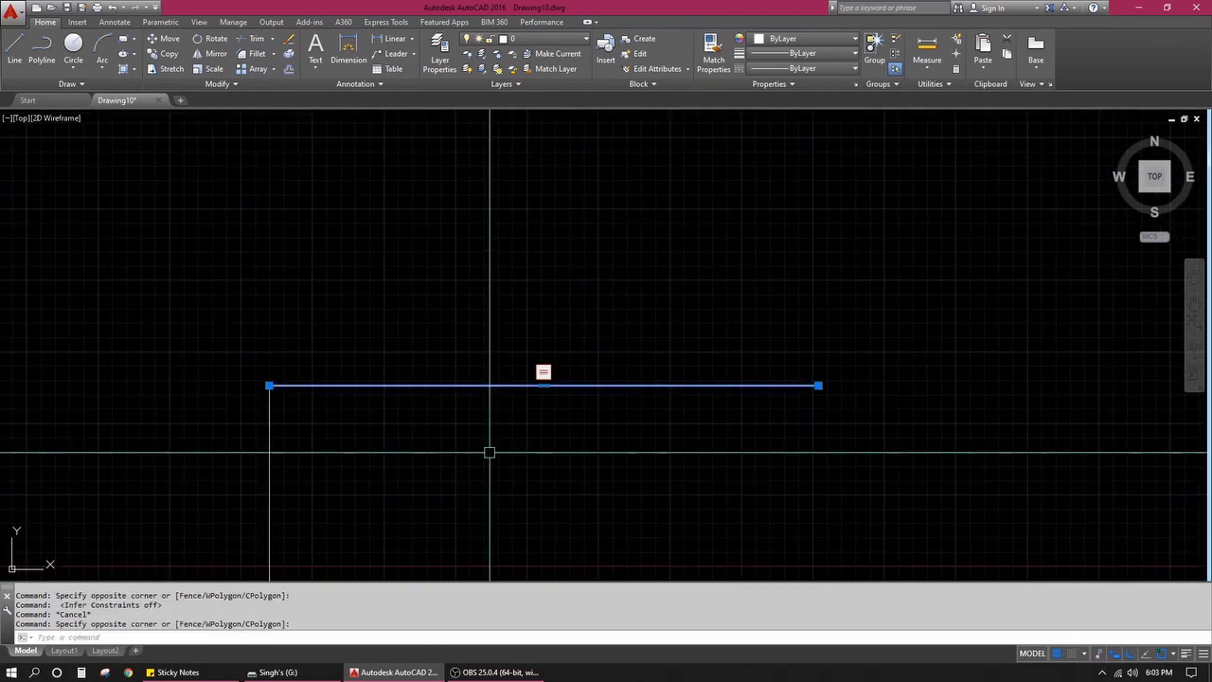
text(e)
key(Return)
scroll(459, 343, down, 5)
click(455, 346)
click(344, 411)
text(e)
key(Return)
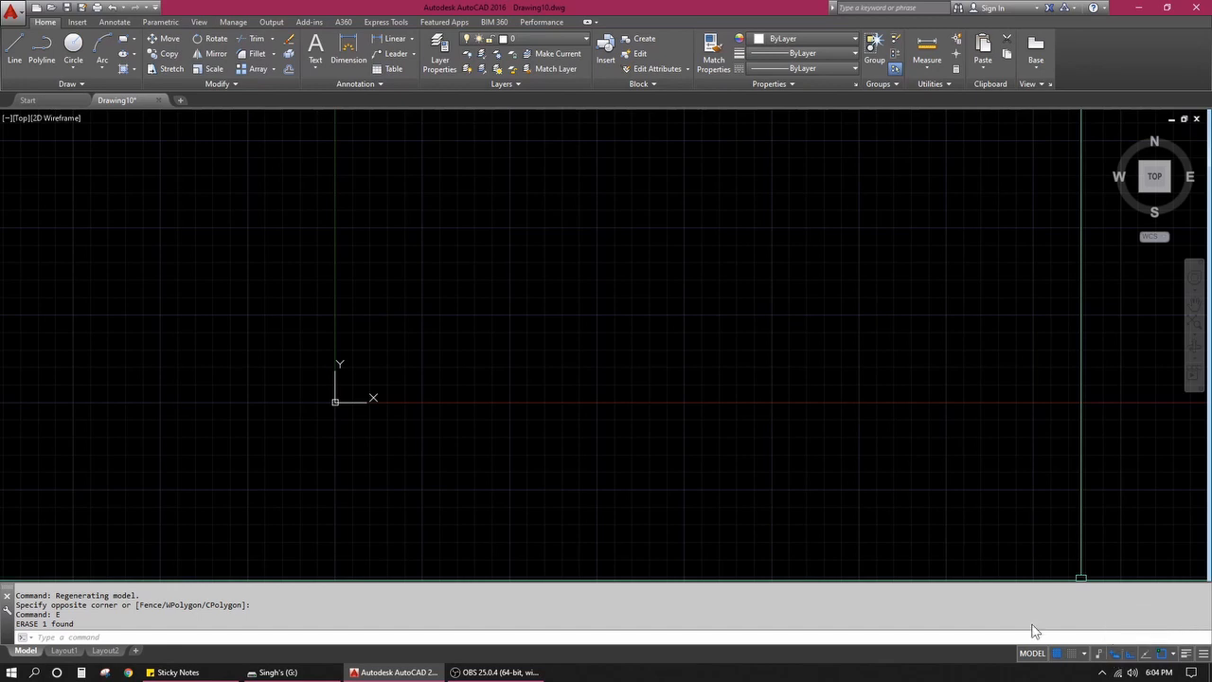
Step: Draw a single horizontal polyline segment above the X axis, to the right of the origin, with Dynamic Input on
key(Escape)
text(PL)
key(Return)
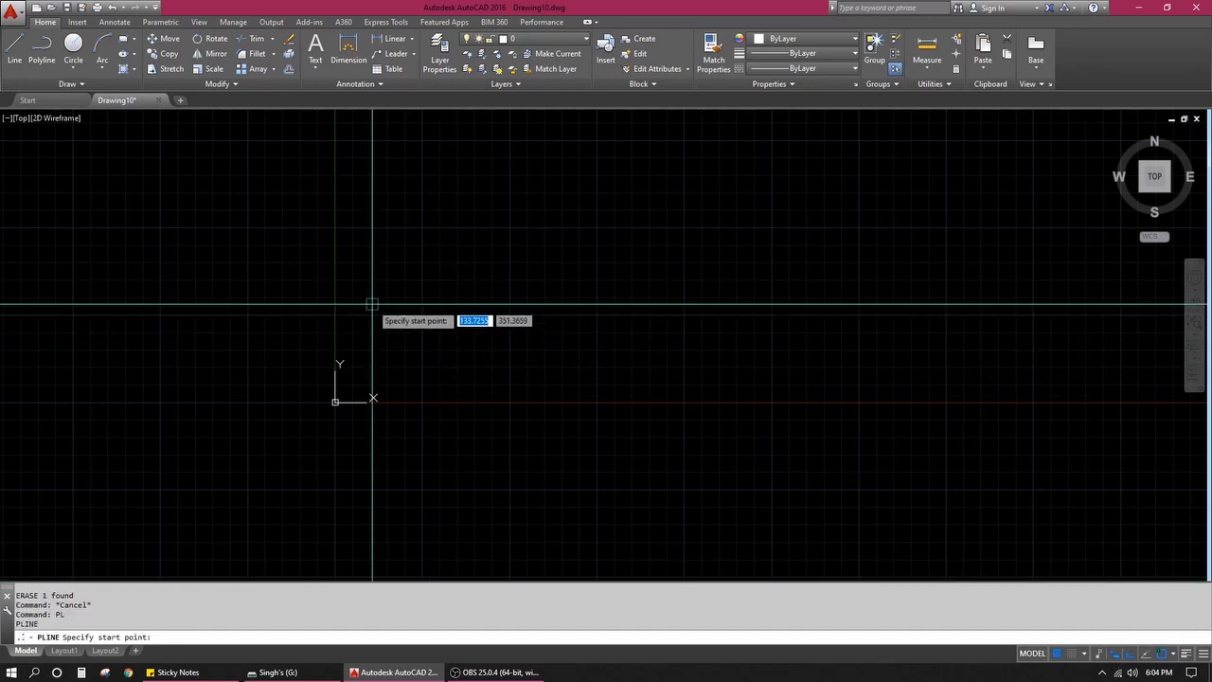
click(487, 295)
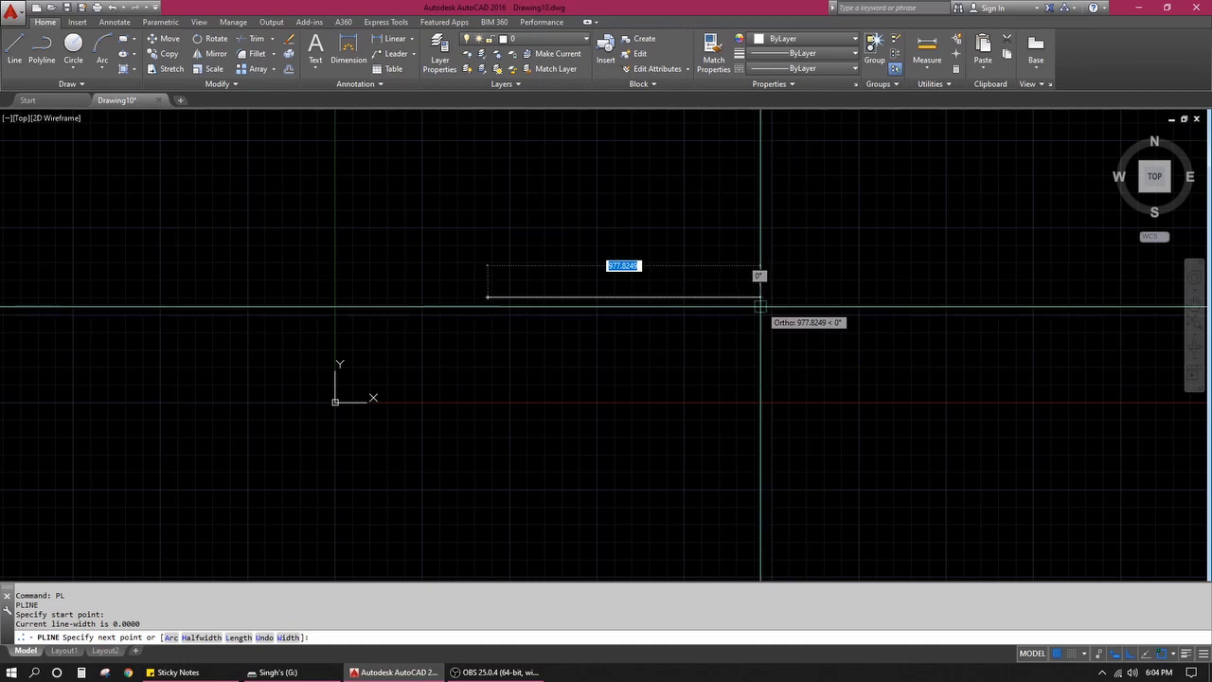
click(787, 317)
key(Escape)
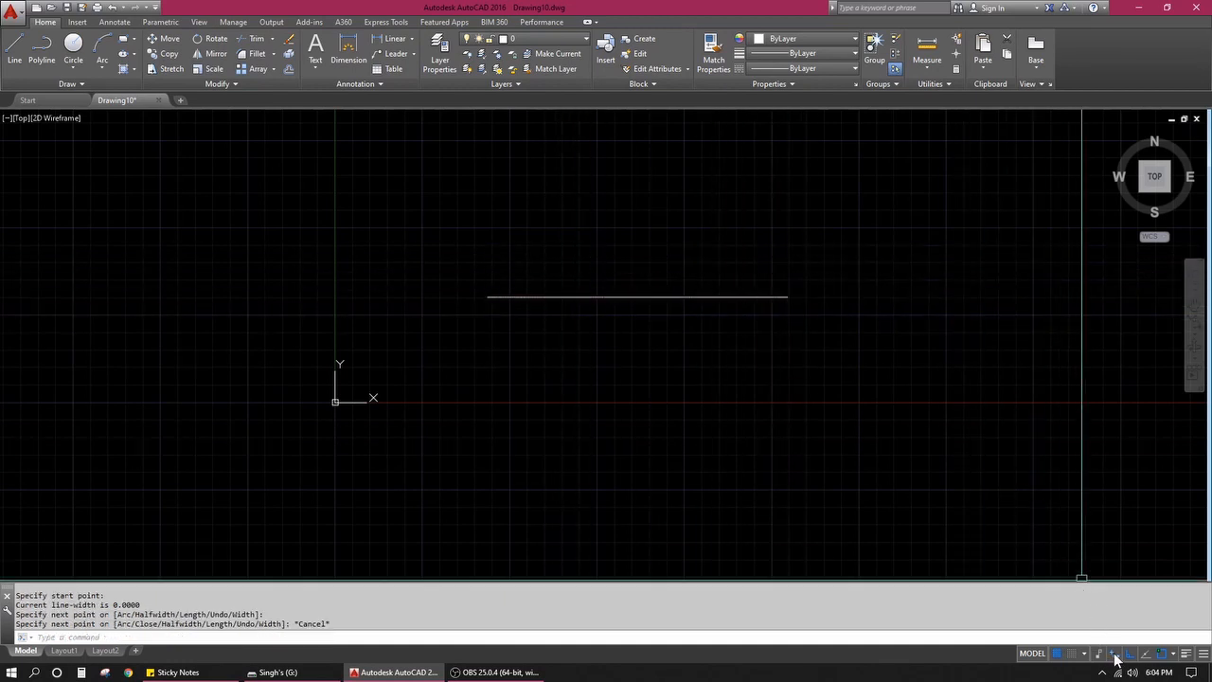
Step: Draw a second horizontal polyline segment just below the X axis with Dynamic Input off
key(space)
click(581, 432)
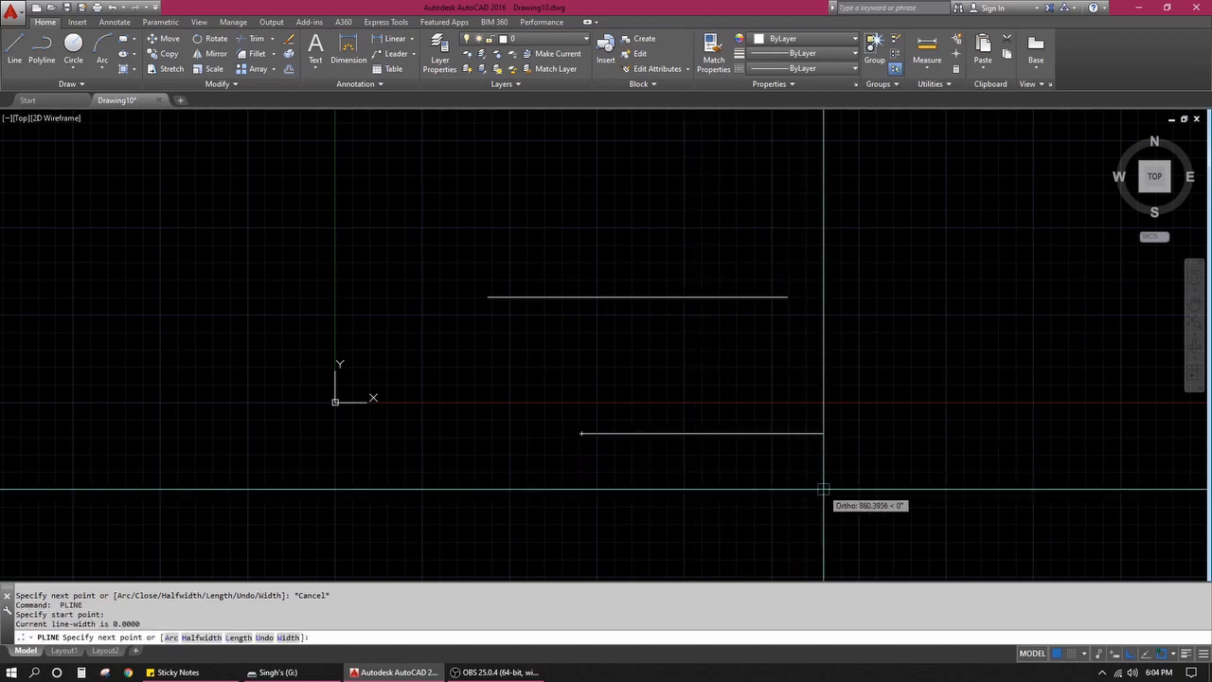
click(887, 408)
key(Escape)
Step: Draw two vertical polyline segments beyond the right ends of the horizontal lines, one above the X axis and one crossing it
click(907, 238)
key(Escape)
key(space)
click(884, 214)
click(916, 339)
key(Escape)
key(space)
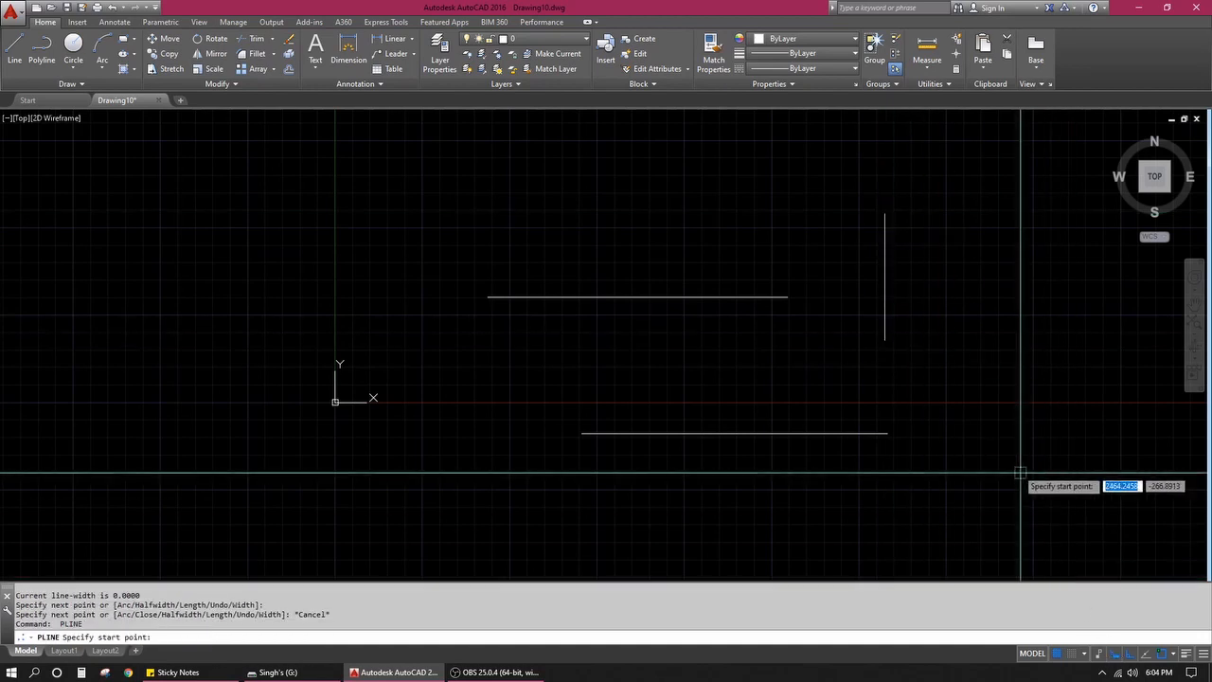
click(977, 400)
click(978, 493)
key(Escape)
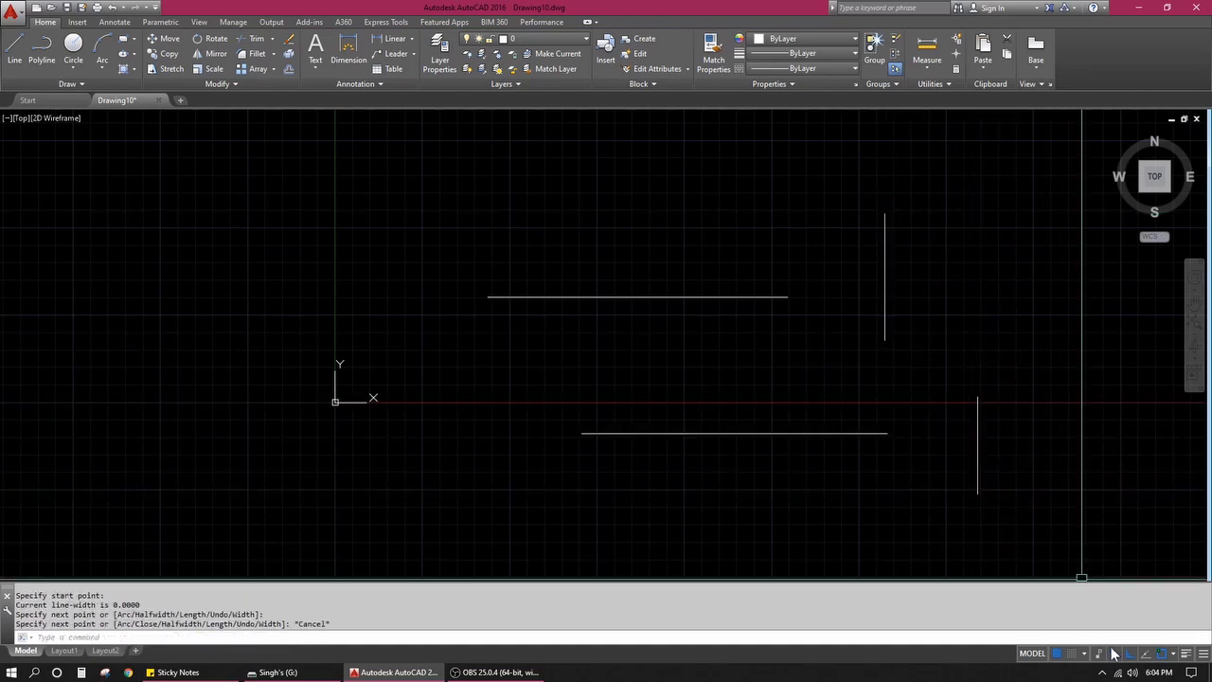
Step: Draw a short vertical polyline segment below the X axis, between the origin and the lower horizontal line
key(space)
click(430, 509)
click(478, 409)
key(Escape)
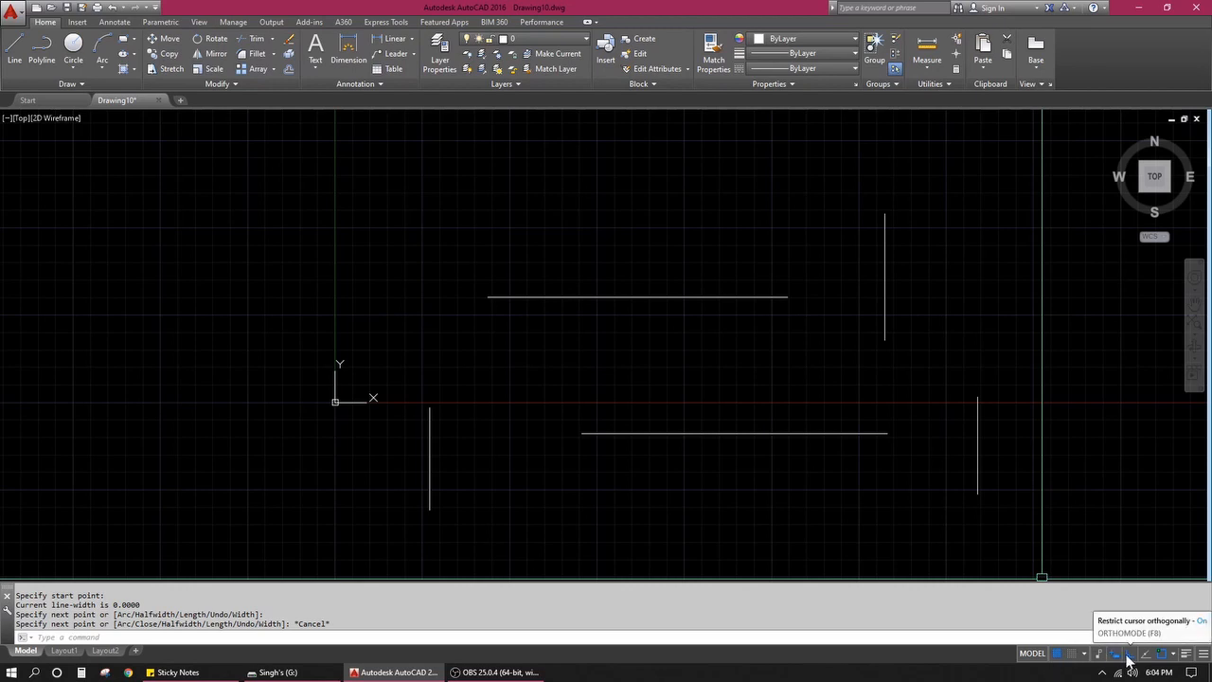
Step: Try a polyline left of the origin with Ortho mode on and then off to compare restricted and free directions
key(Escape)
key(Escape)
click(663, 400)
click(307, 471)
key(Escape)
key(Return)
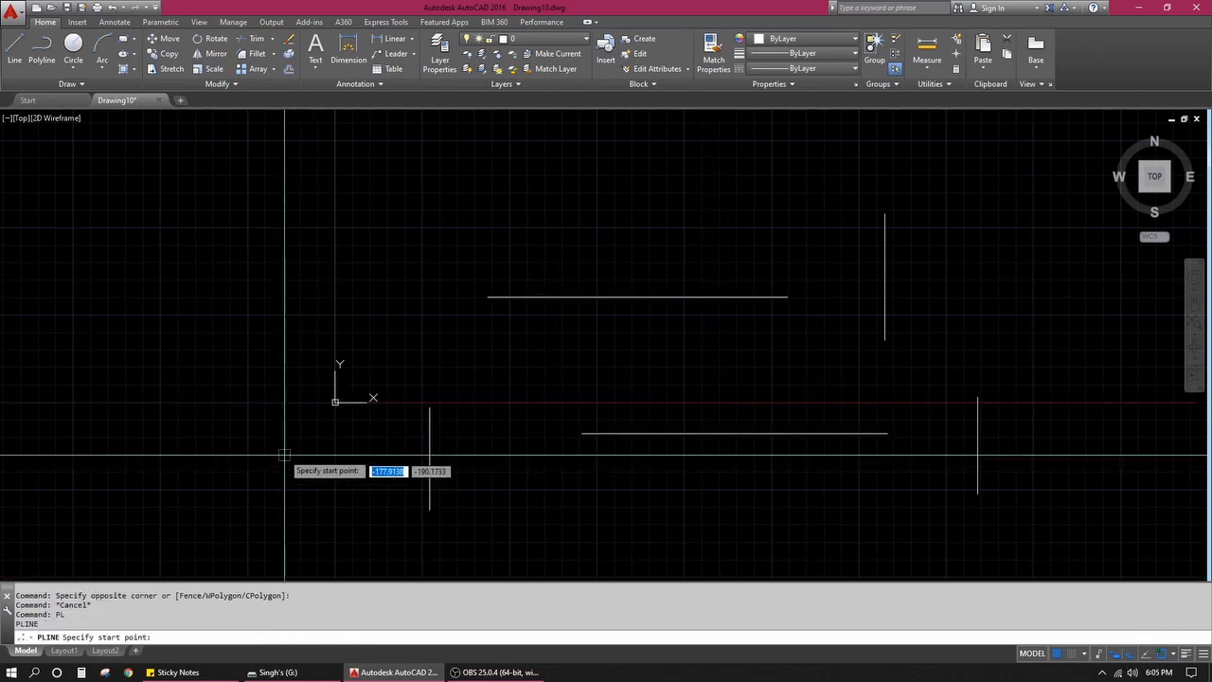
click(216, 342)
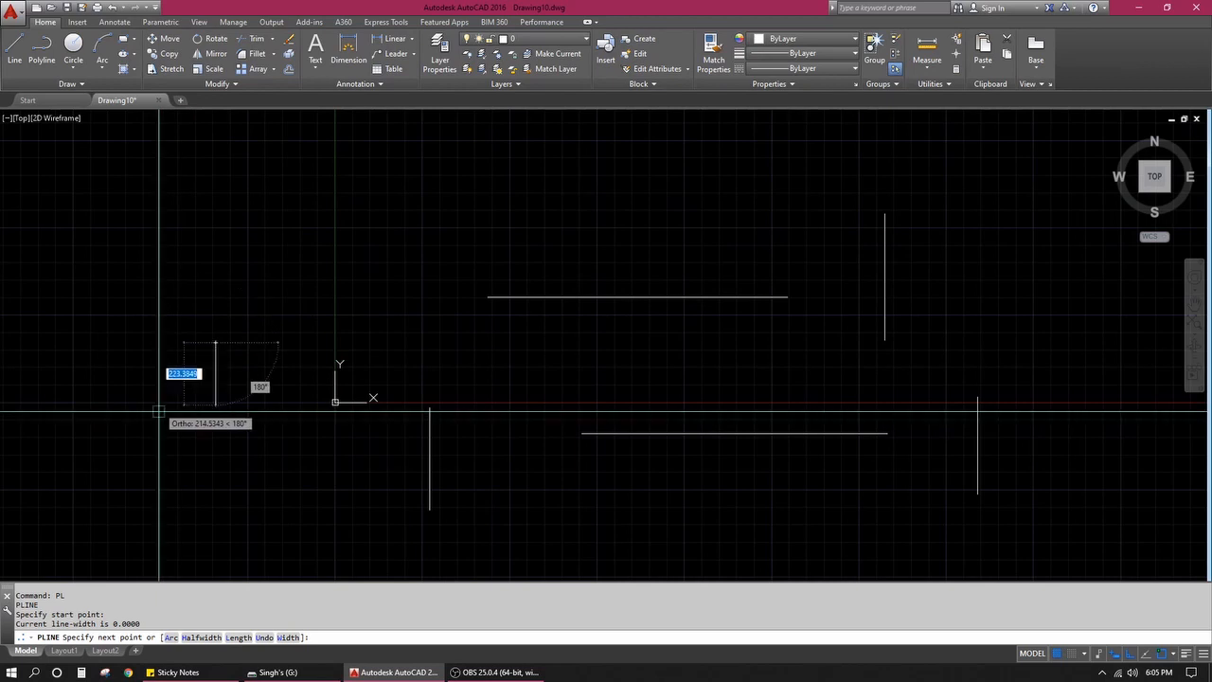
click(1131, 655)
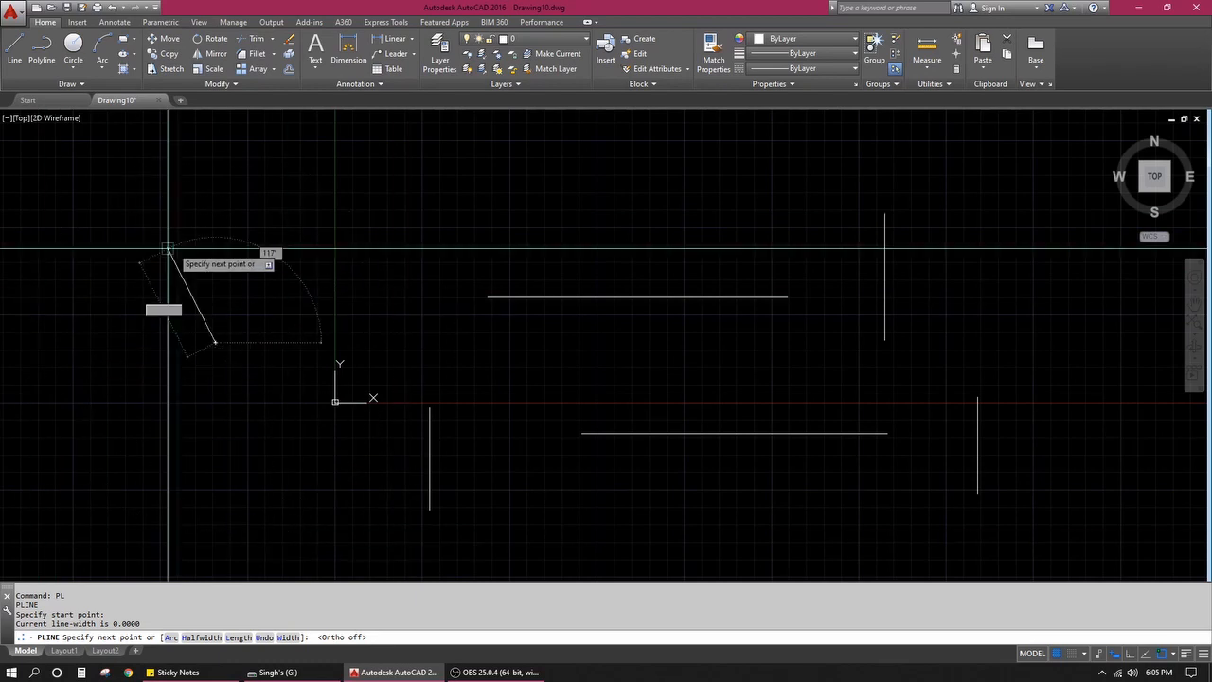
key(Escape)
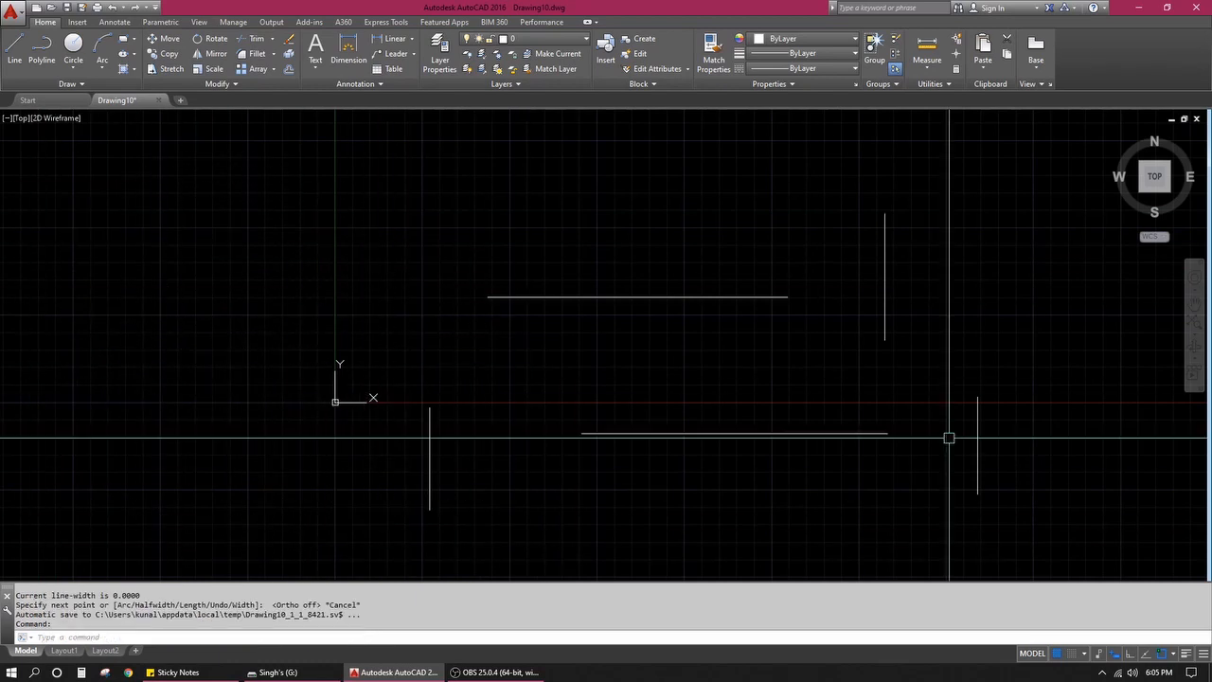
Step: Turn Ortho mode back on and erase all the polylines in the drawing
click(1136, 655)
scroll(644, 307, down, 2)
click(916, 279)
click(376, 465)
text(E)
key(Return)
key(Escape)
text(O)
key(Return)
key(Escape)
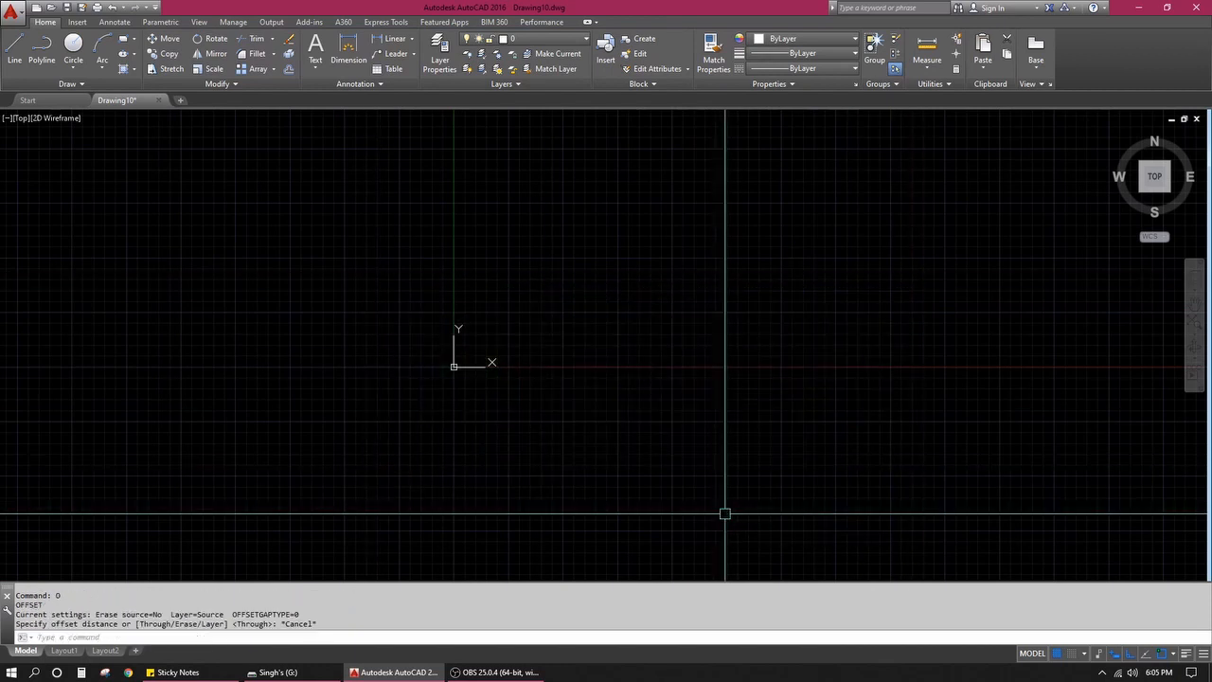
click(354, 453)
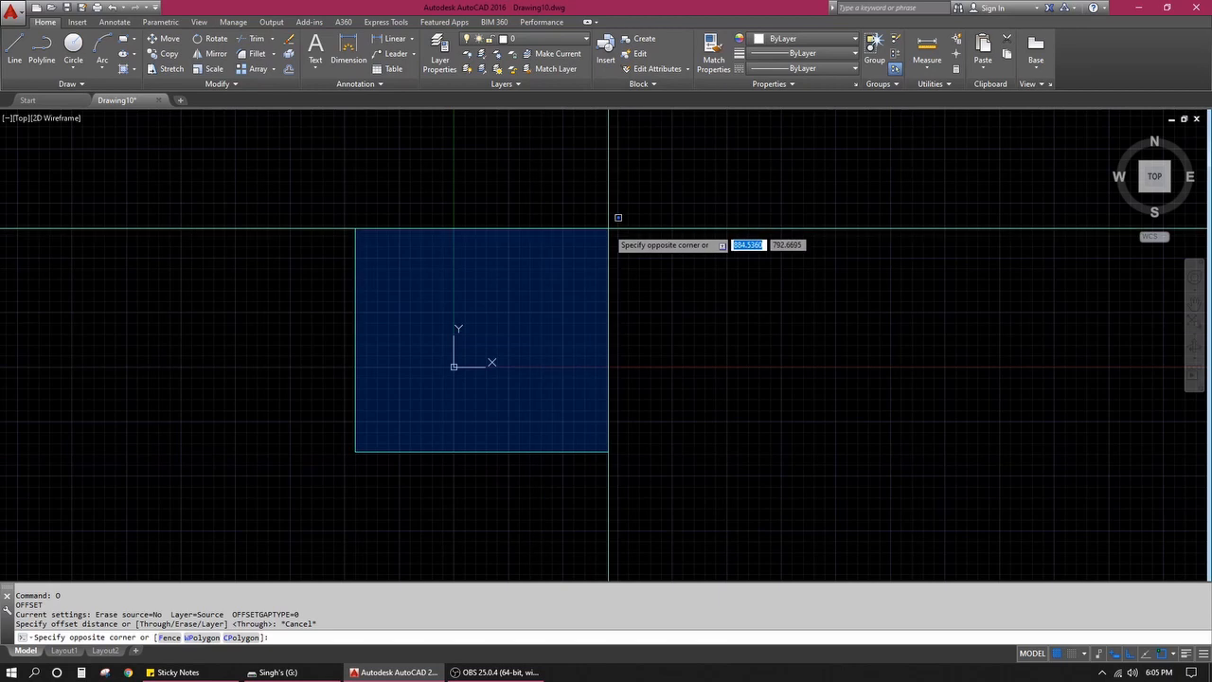
click(622, 217)
click(454, 363)
key(Escape)
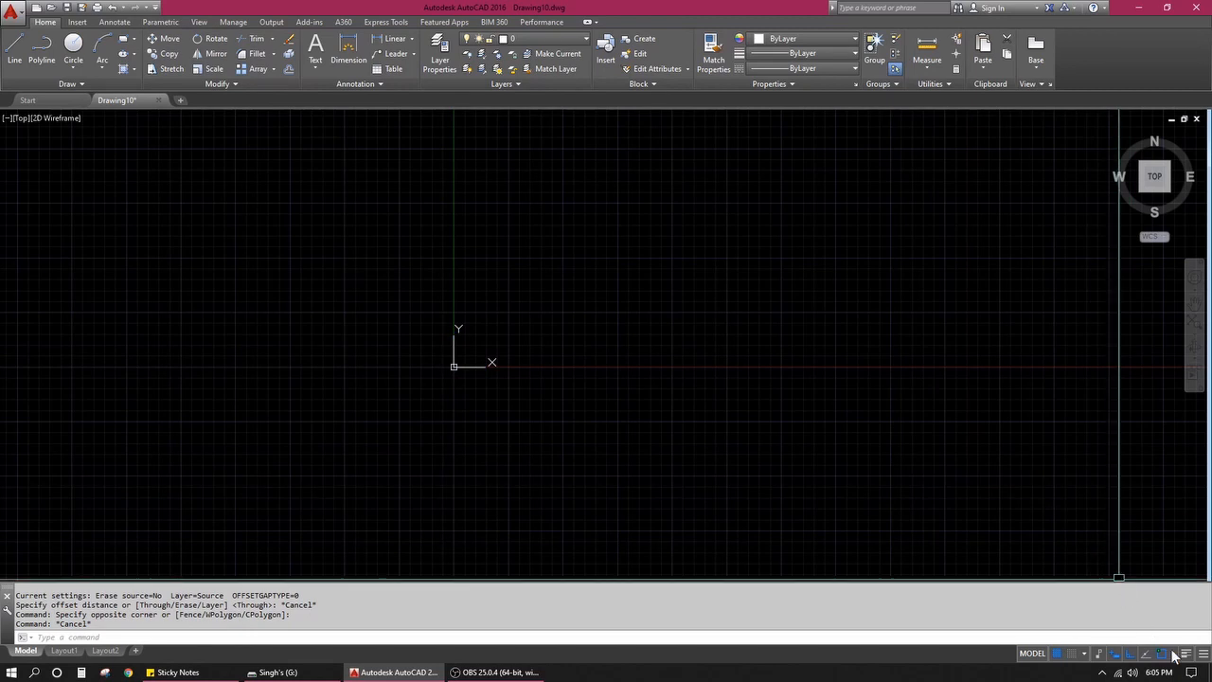
Step: Toggle Object Snap Tracking on and back off
click(1172, 652)
click(1147, 654)
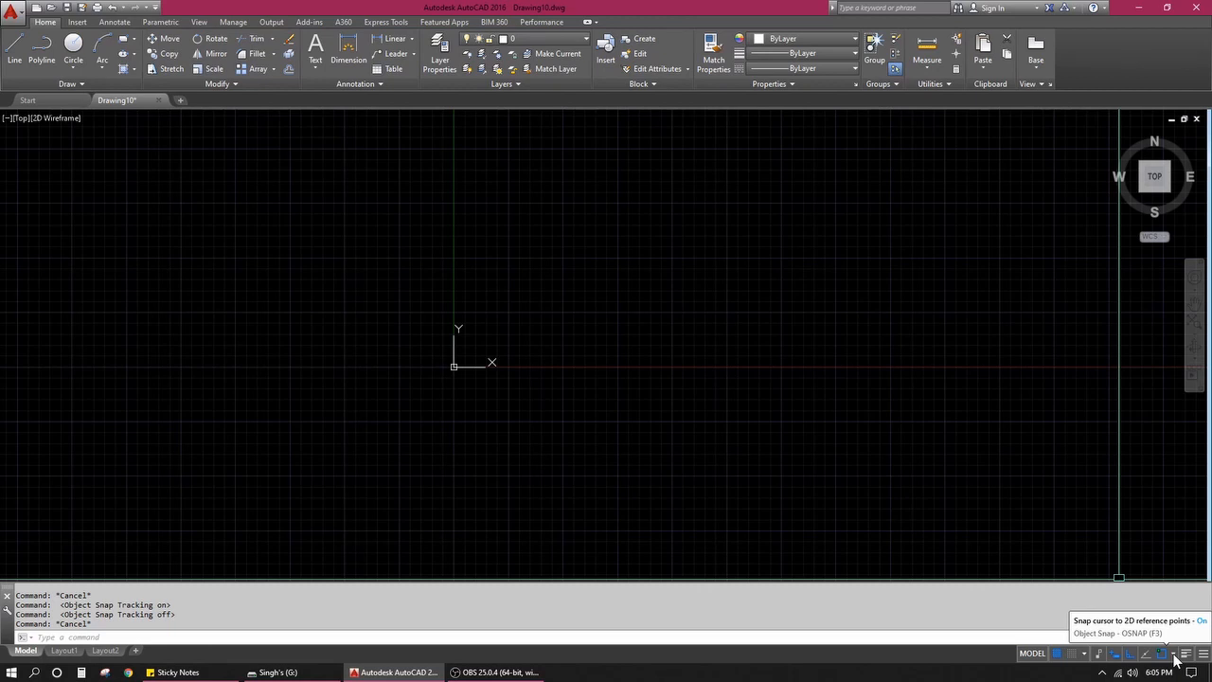
Step: Set the running object snaps to only Endpoint, Midpoint, Center, Geometric Center, Node, Quadrant and Nearest
click(1174, 655)
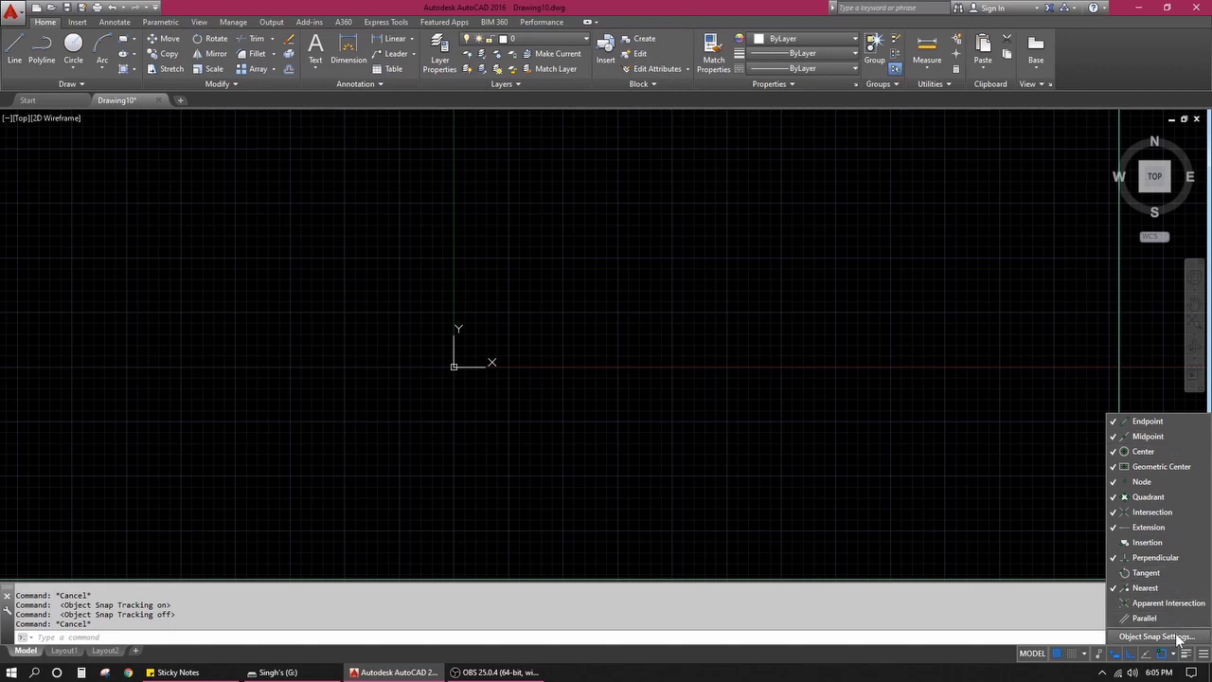
click(1178, 637)
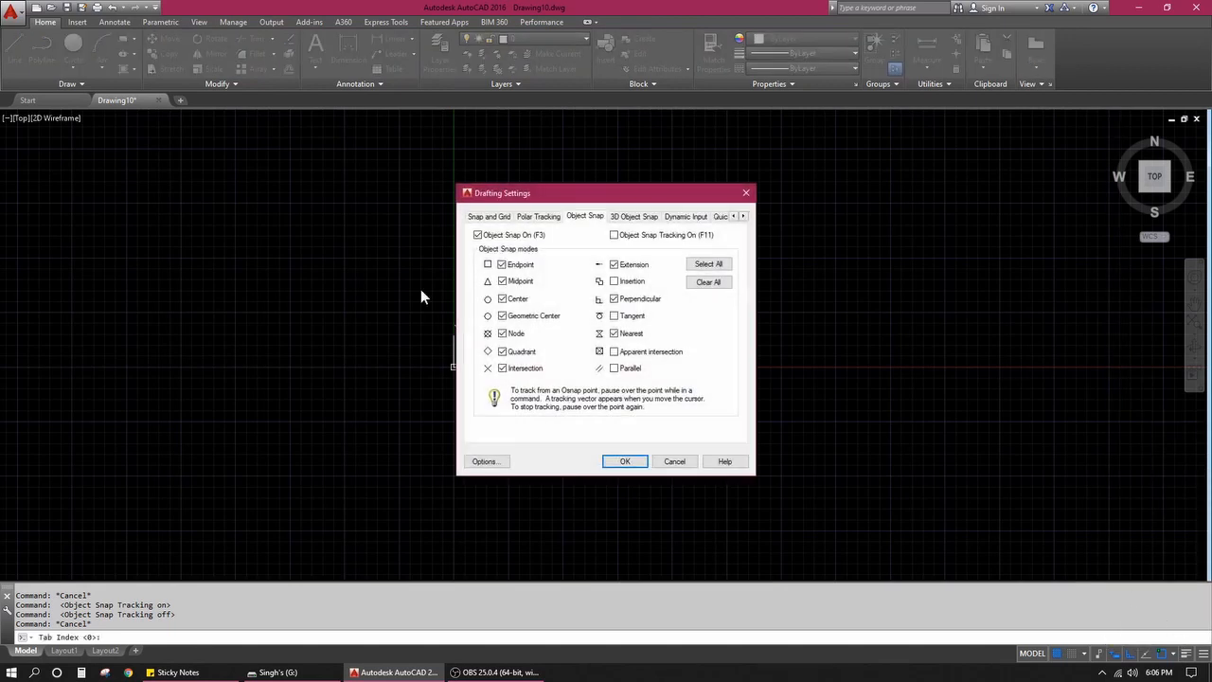
drag(573, 194, 463, 162)
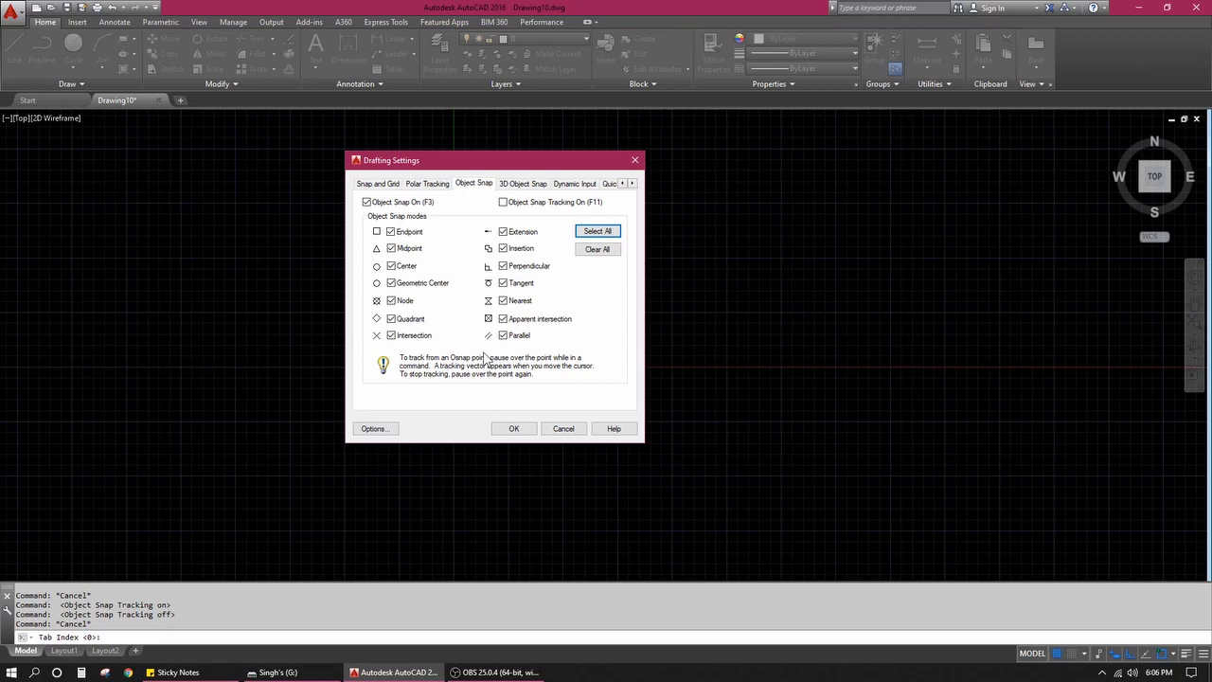
click(502, 337)
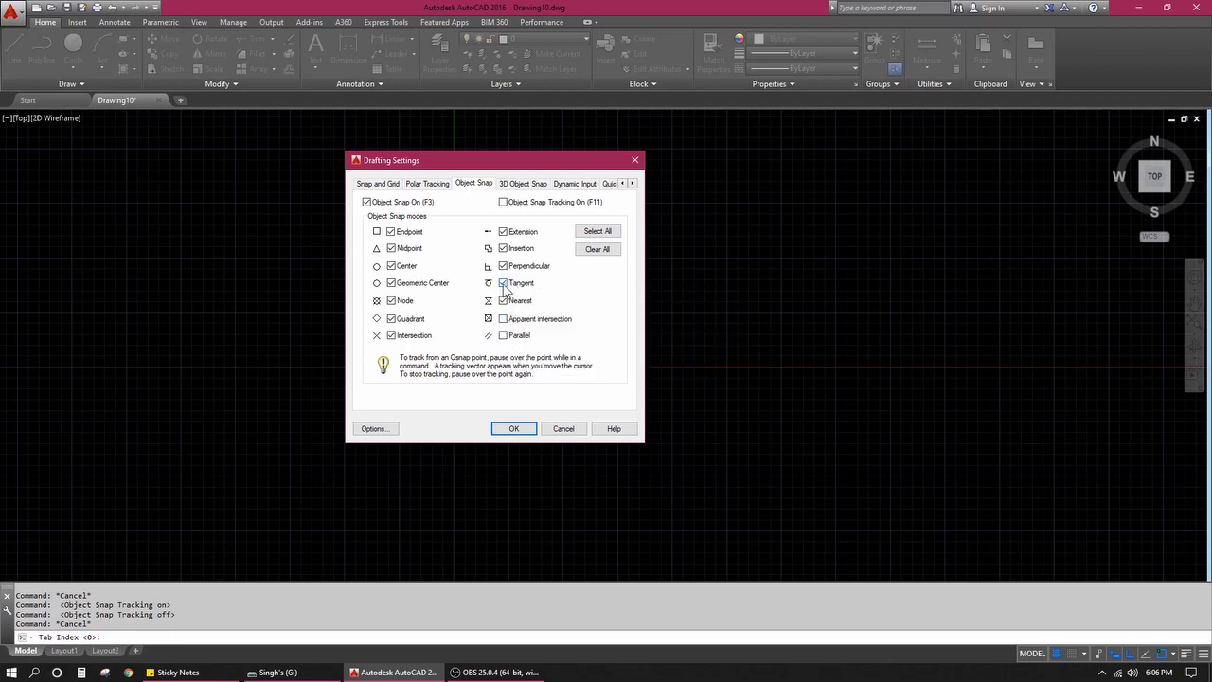
click(503, 232)
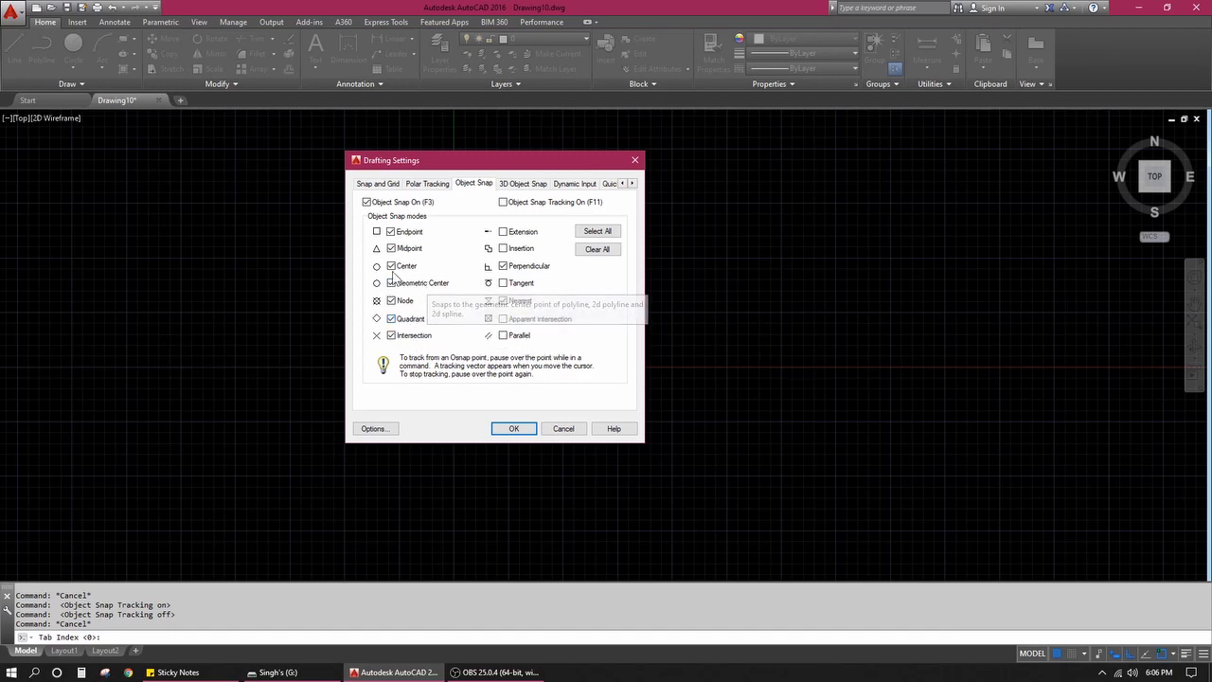
click(417, 337)
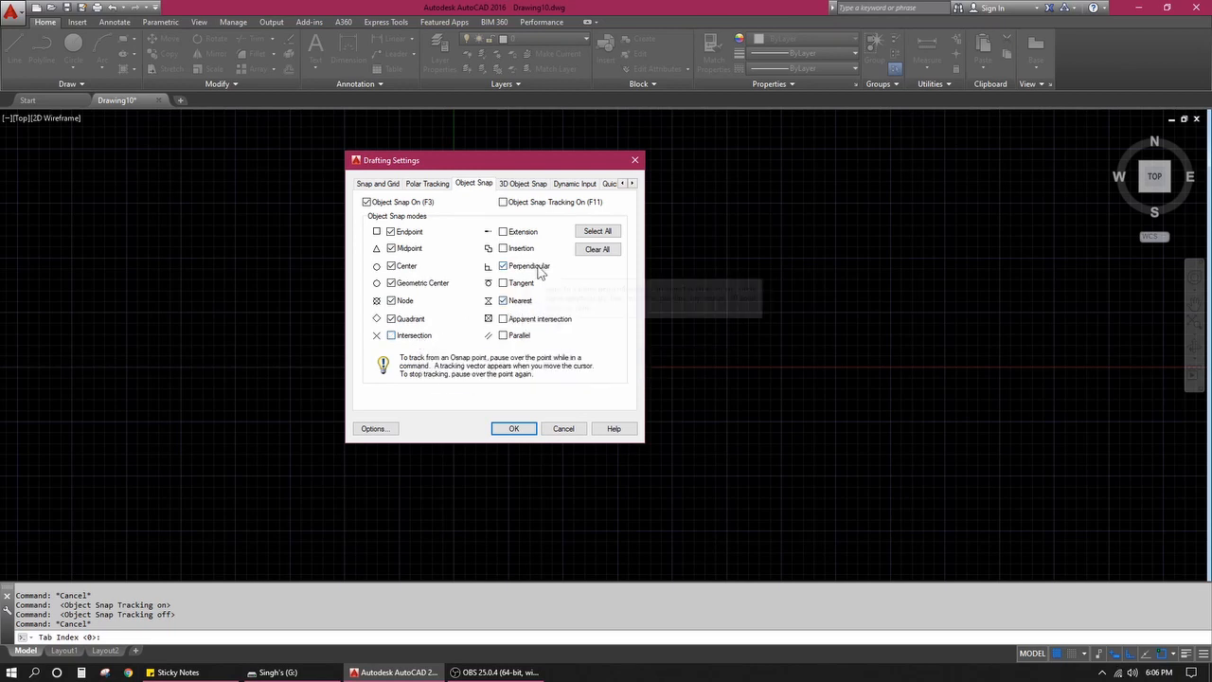
click(538, 269)
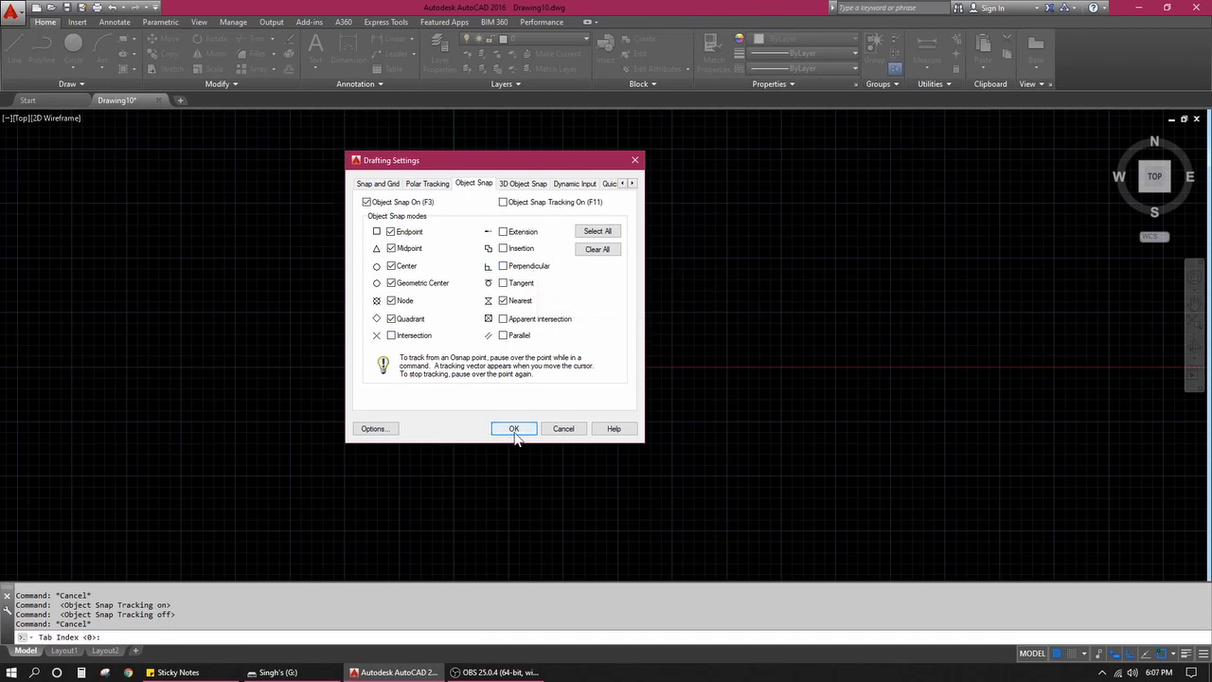
click(513, 428)
click(614, 255)
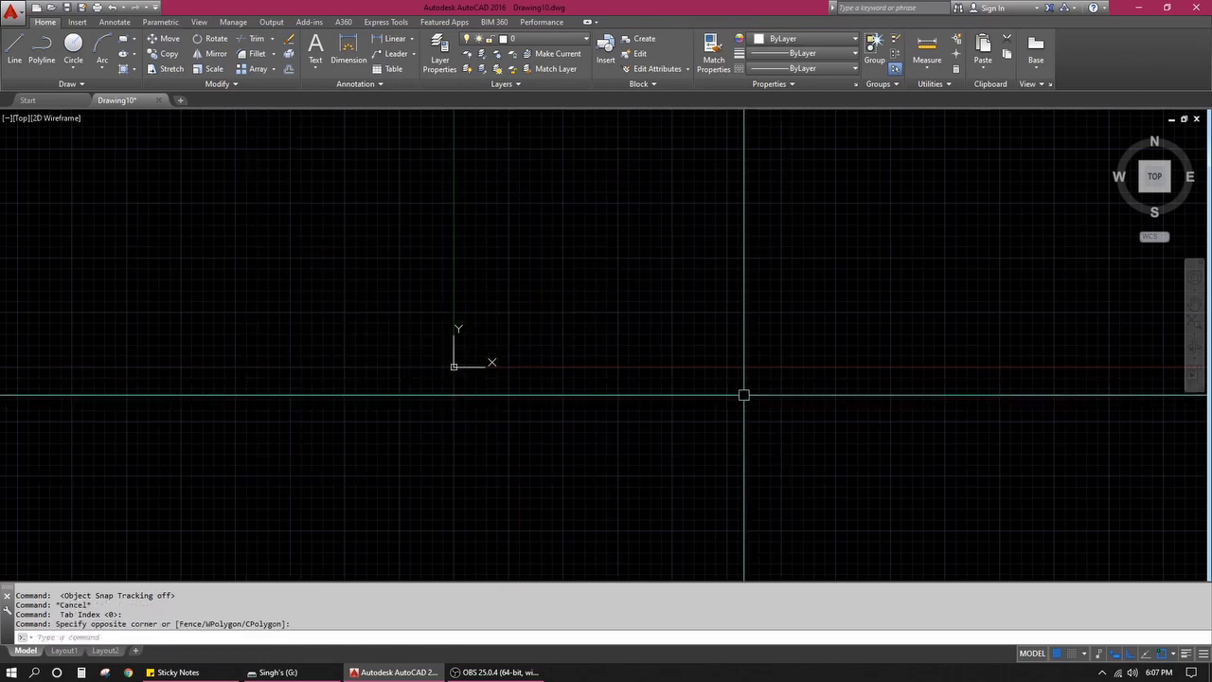
key(Escape)
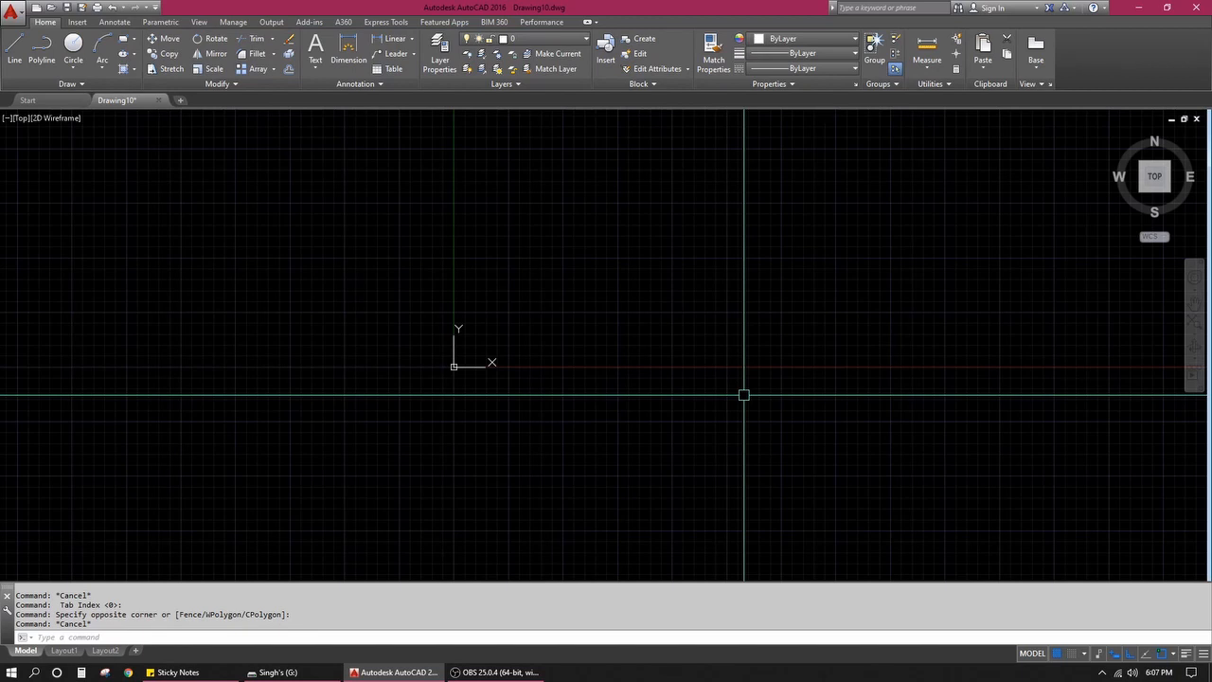
text(o)
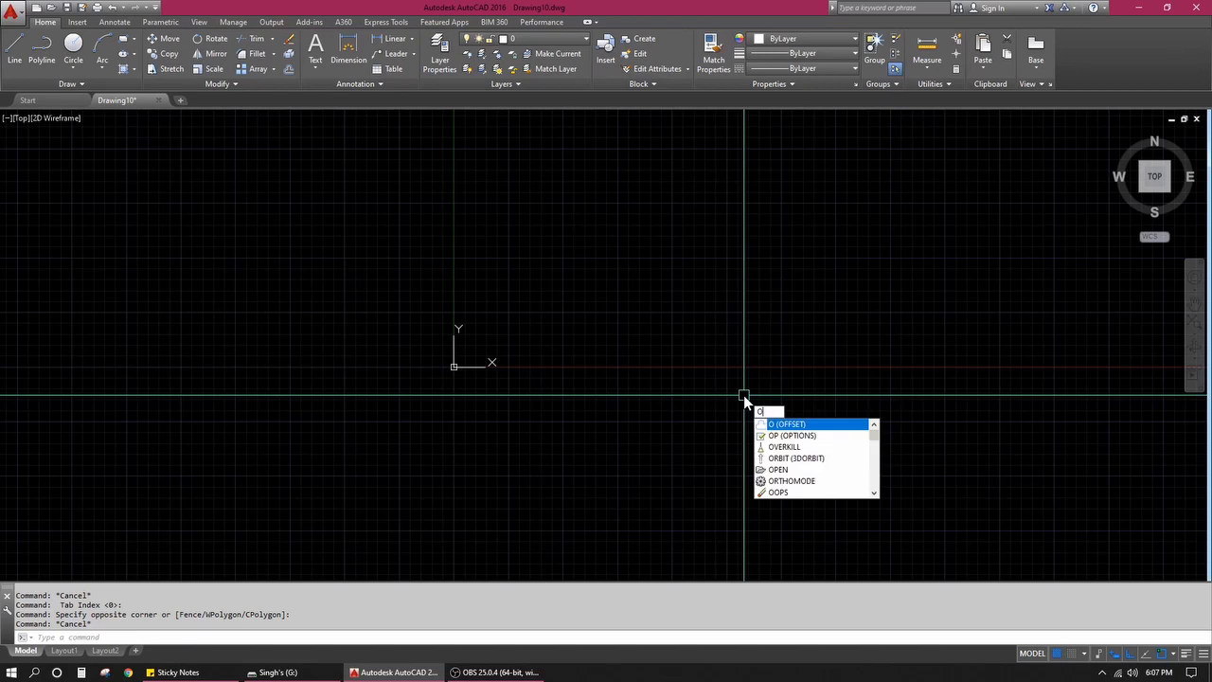
key(Escape)
click(482, 328)
click(306, 418)
Step: Open the drawing units settings and set the length type to Architectural
text(un)
key(Return)
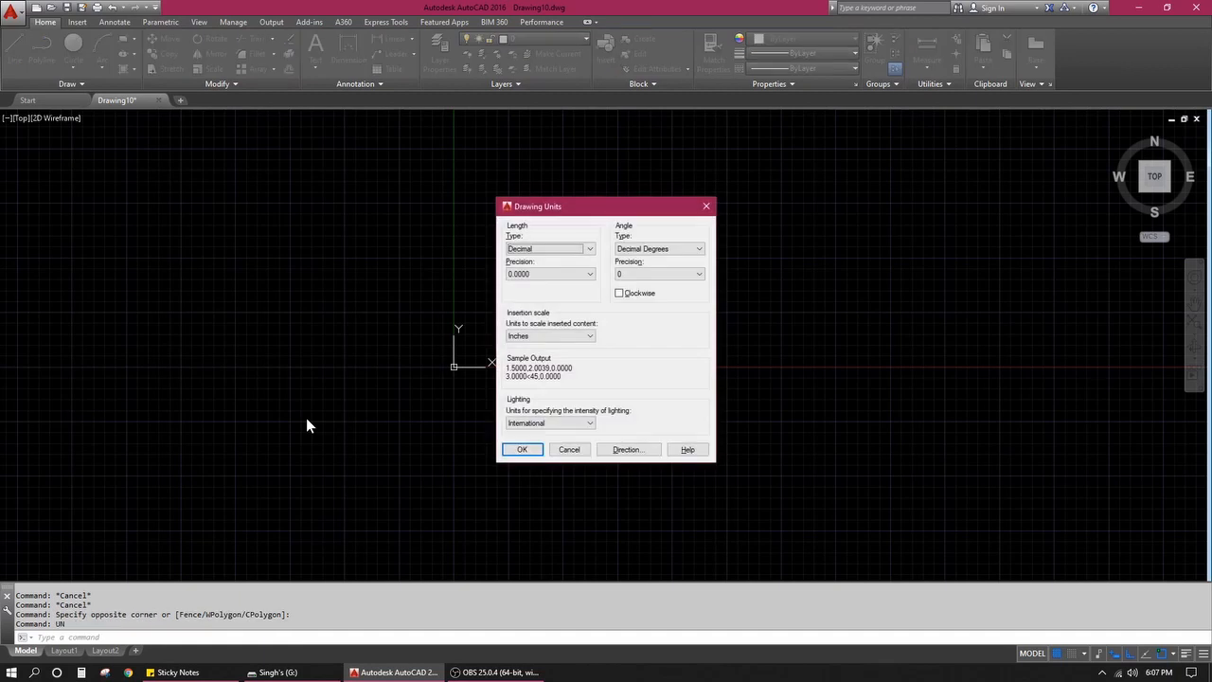
drag(583, 213, 526, 206)
click(606, 241)
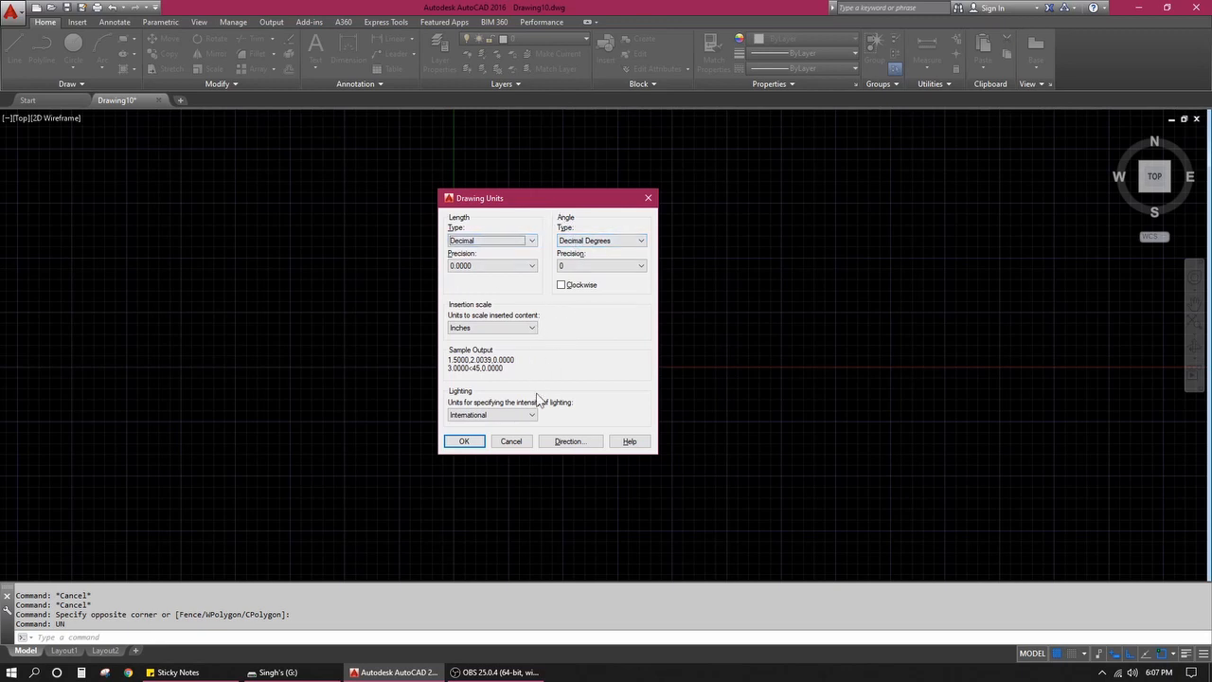
click(532, 245)
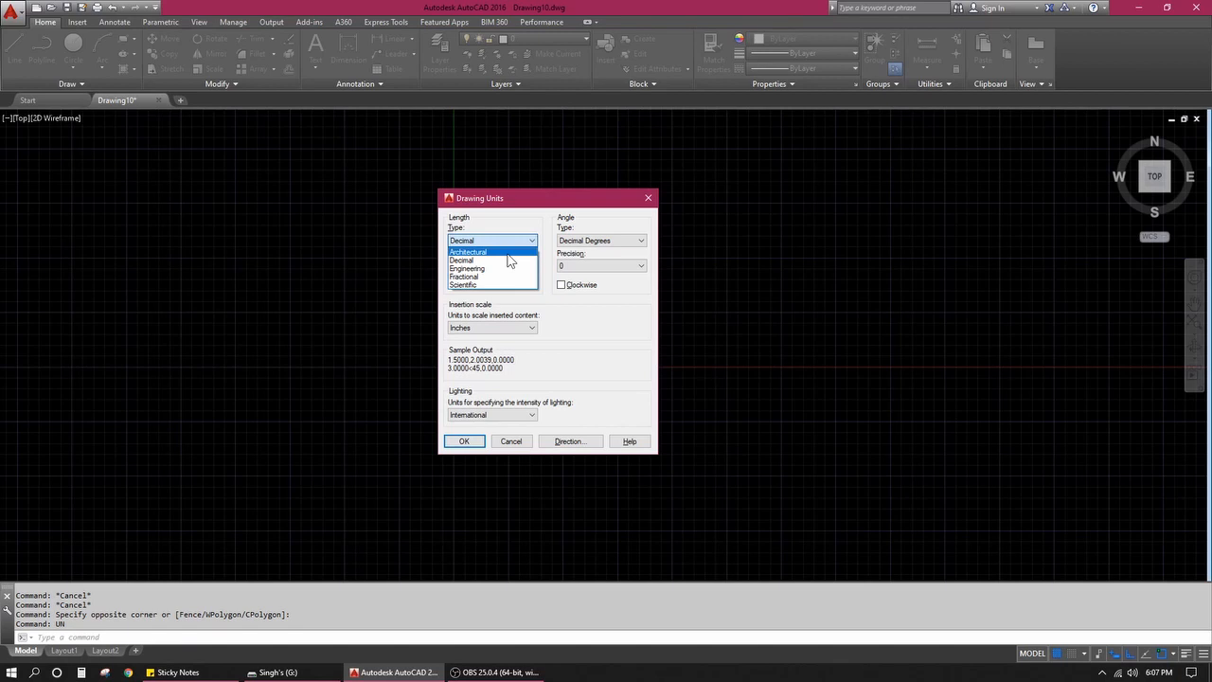
click(508, 254)
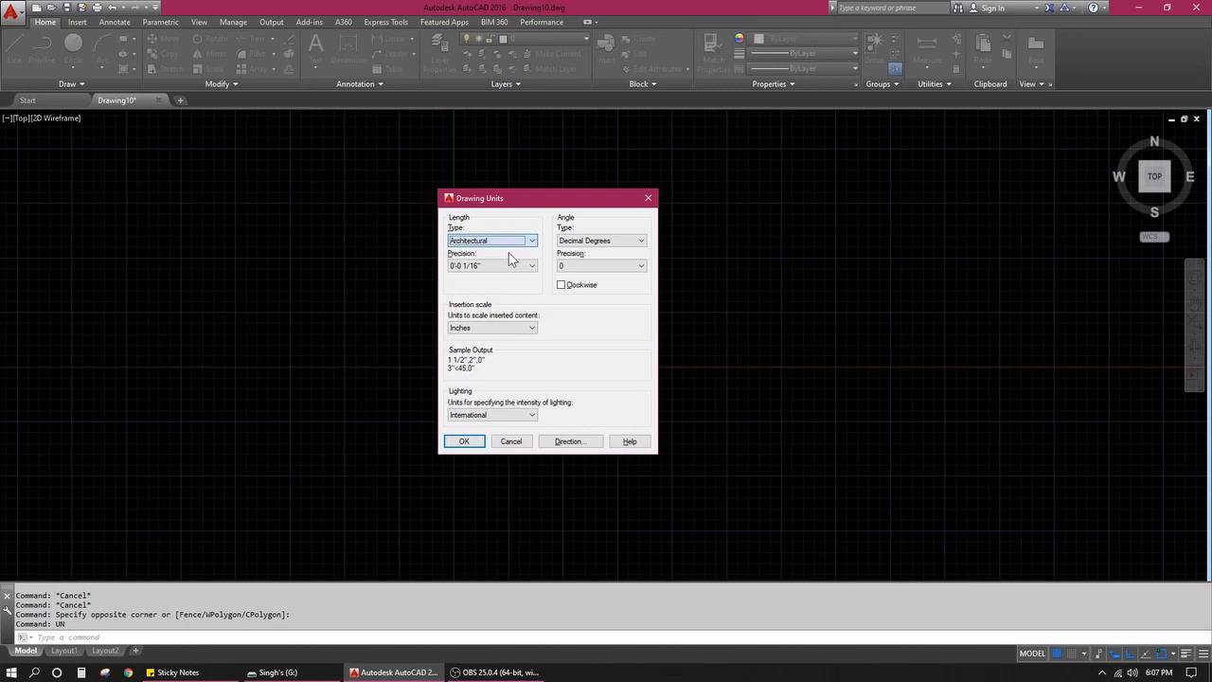
Step: Set the architectural length precision to 0'-0 1/4"
click(507, 265)
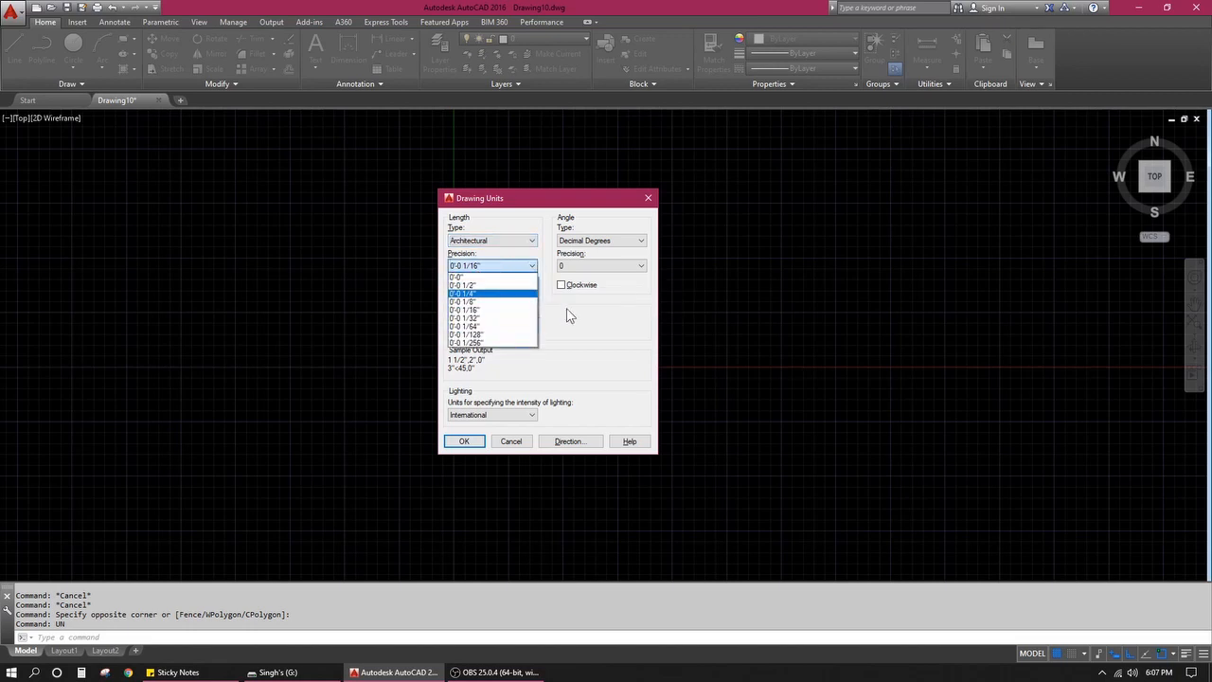
click(568, 308)
click(511, 269)
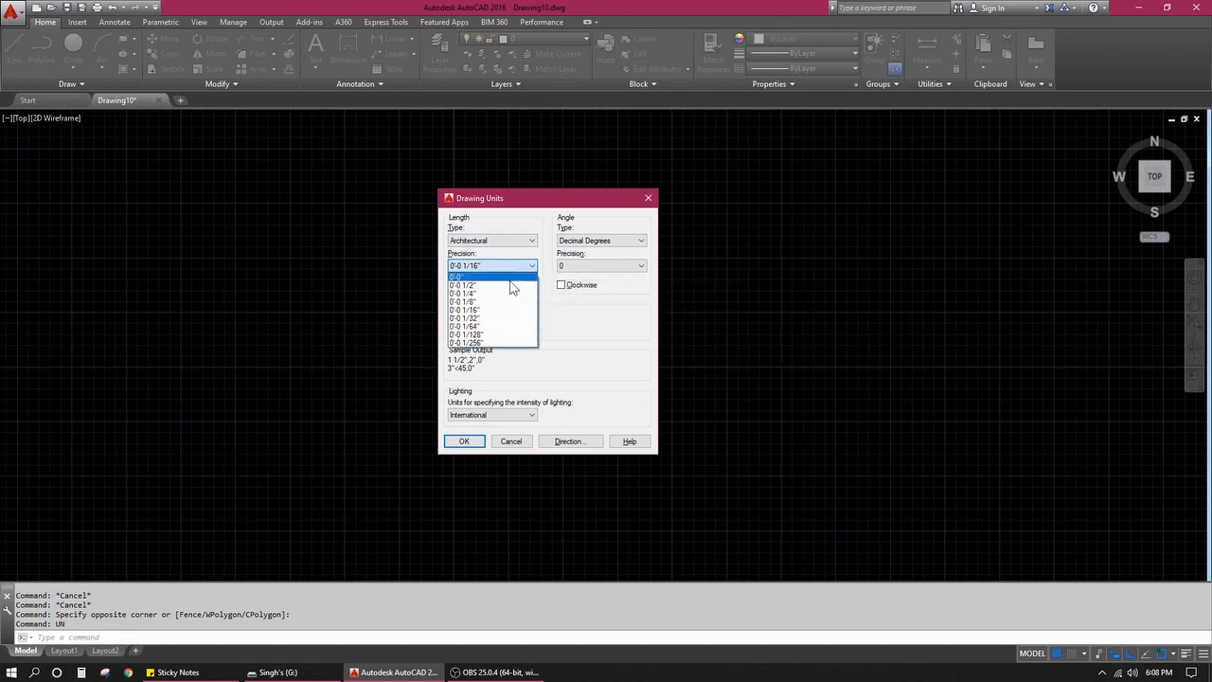
click(504, 295)
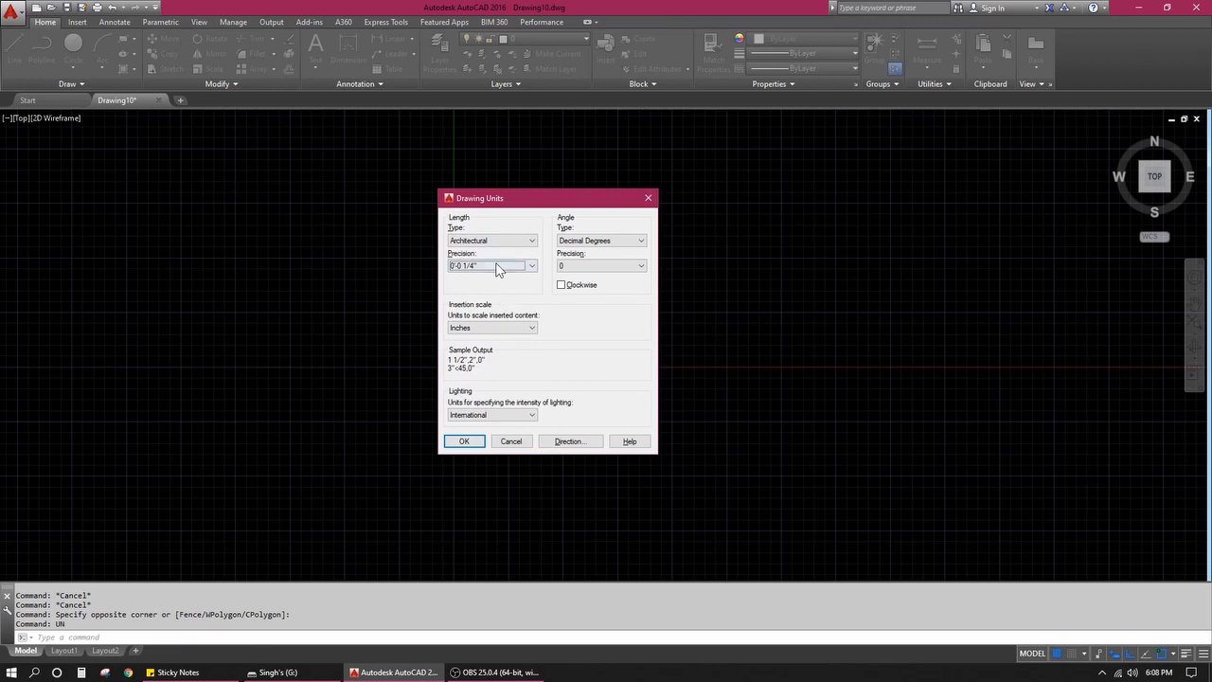
click(498, 268)
click(573, 320)
click(509, 268)
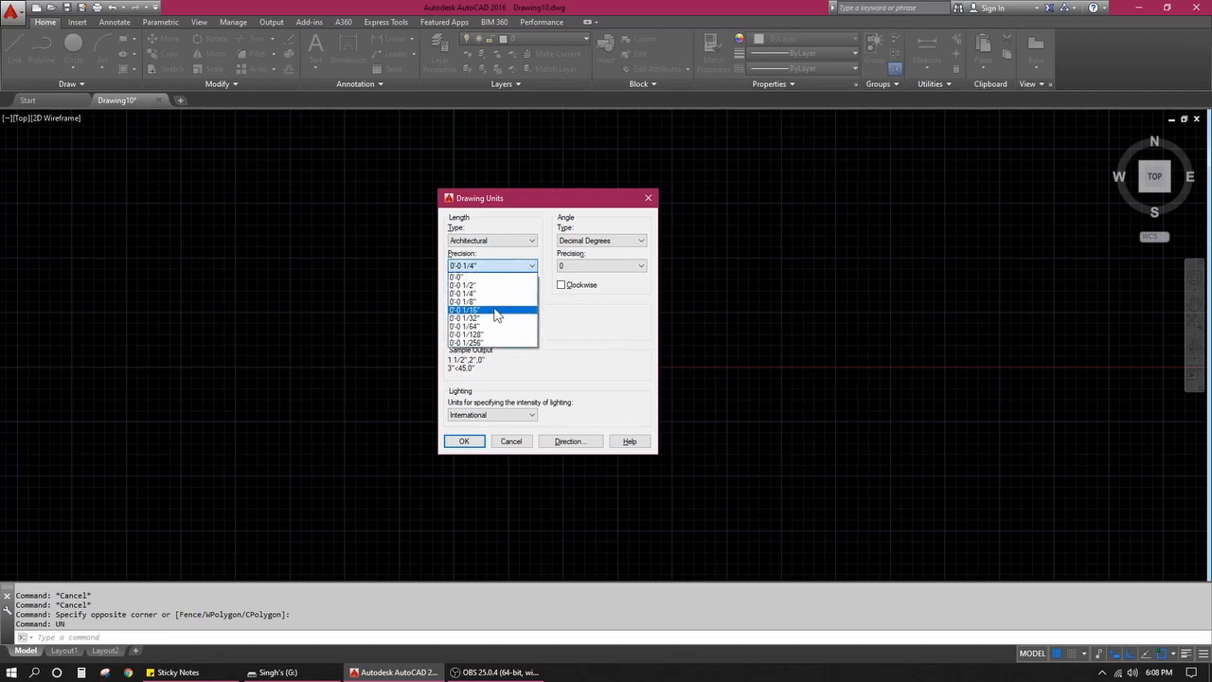
click(572, 324)
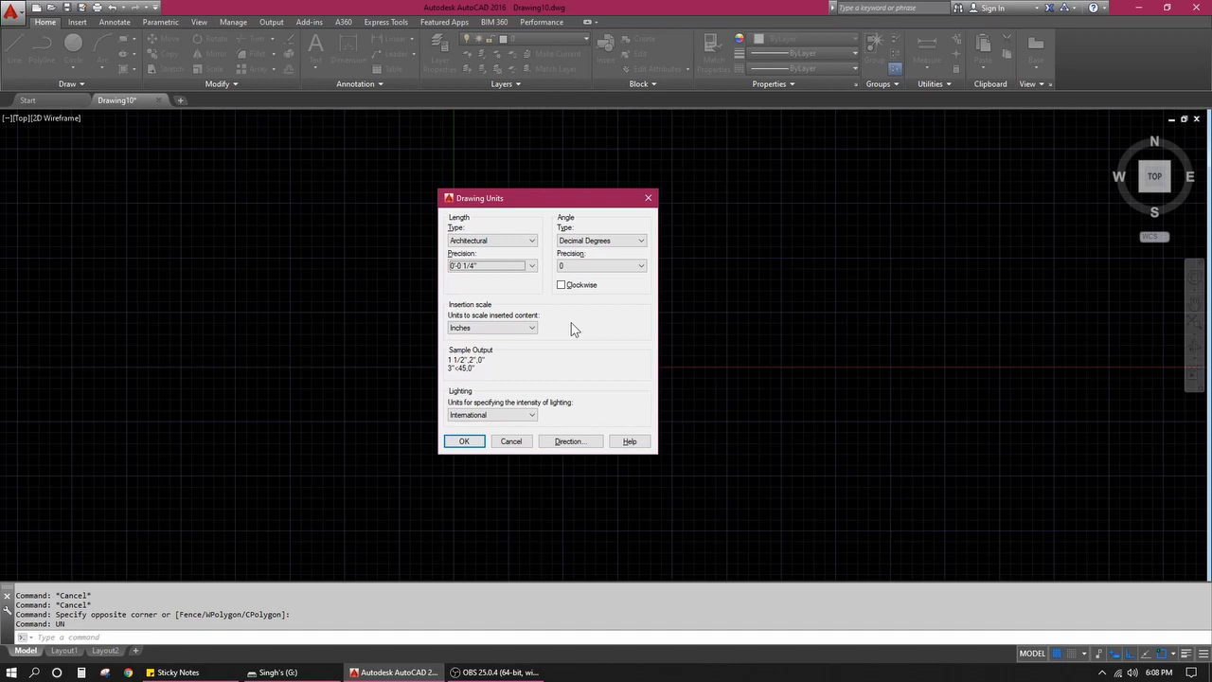
click(532, 268)
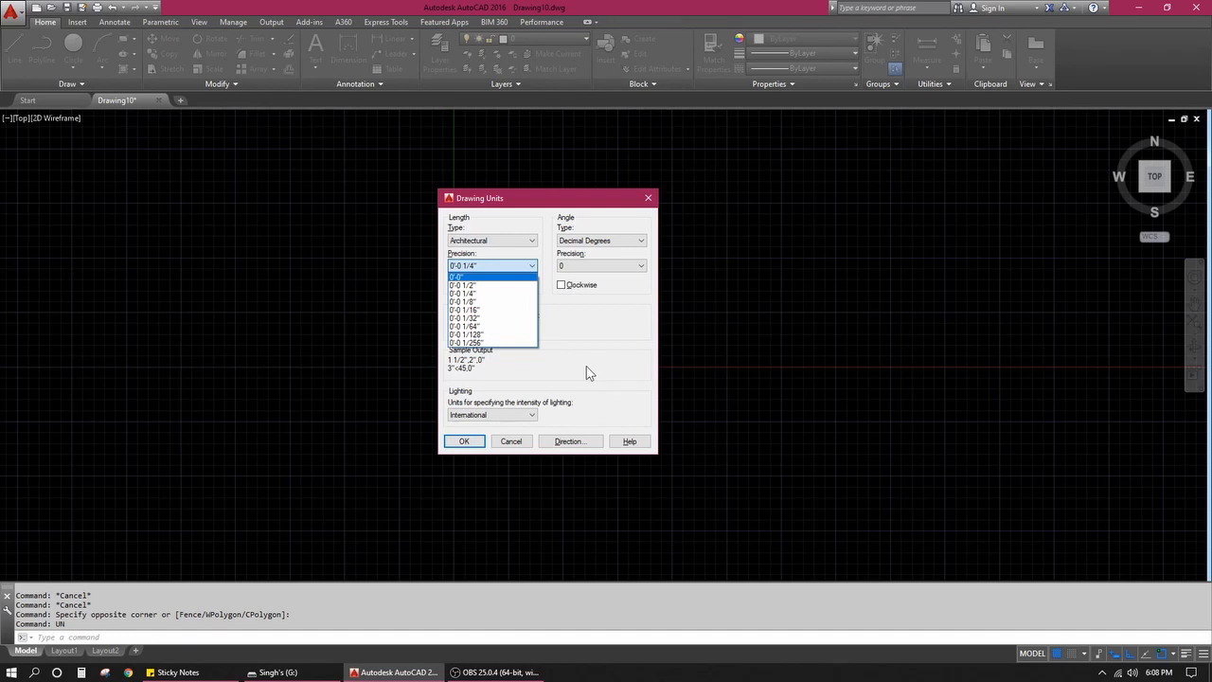
click(587, 372)
click(526, 266)
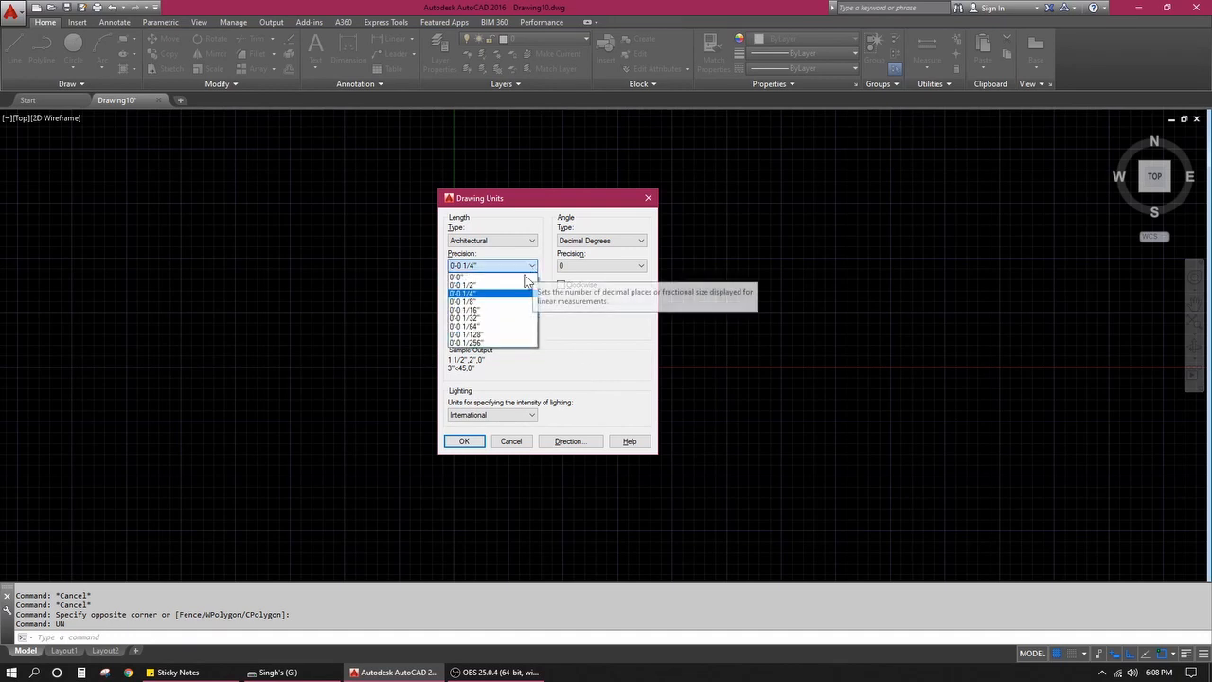
click(486, 294)
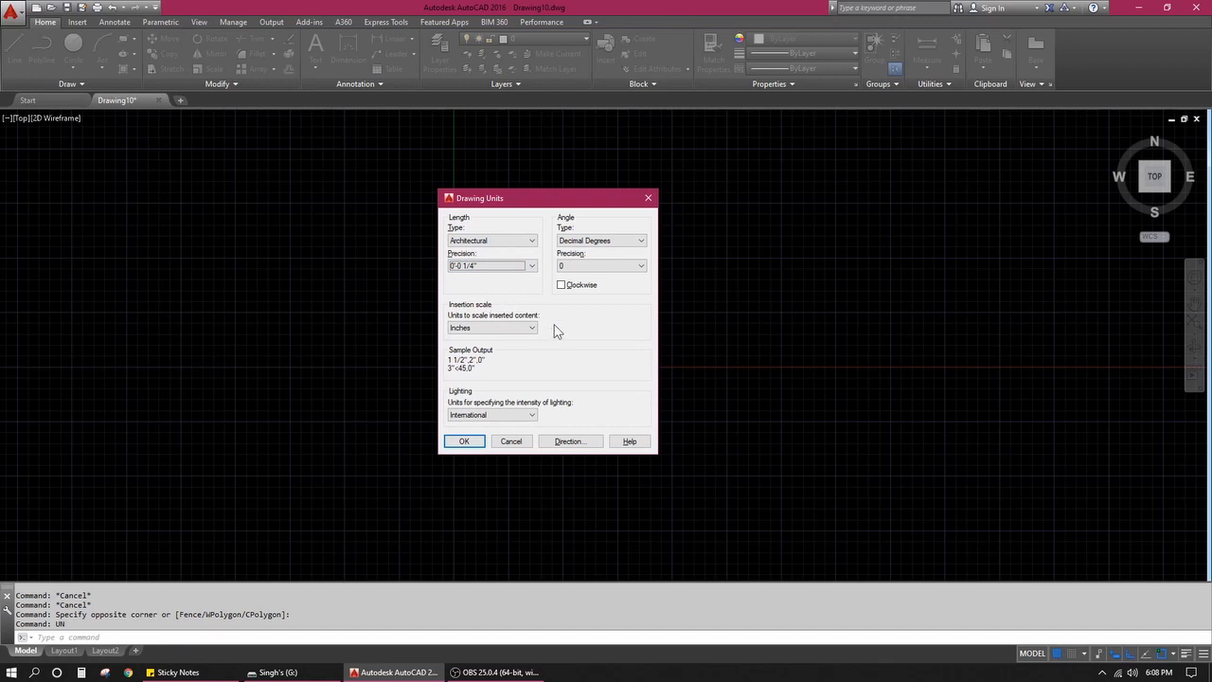
Step: Review the insertion scale and lighting unit options, keeping Inches and International
click(503, 329)
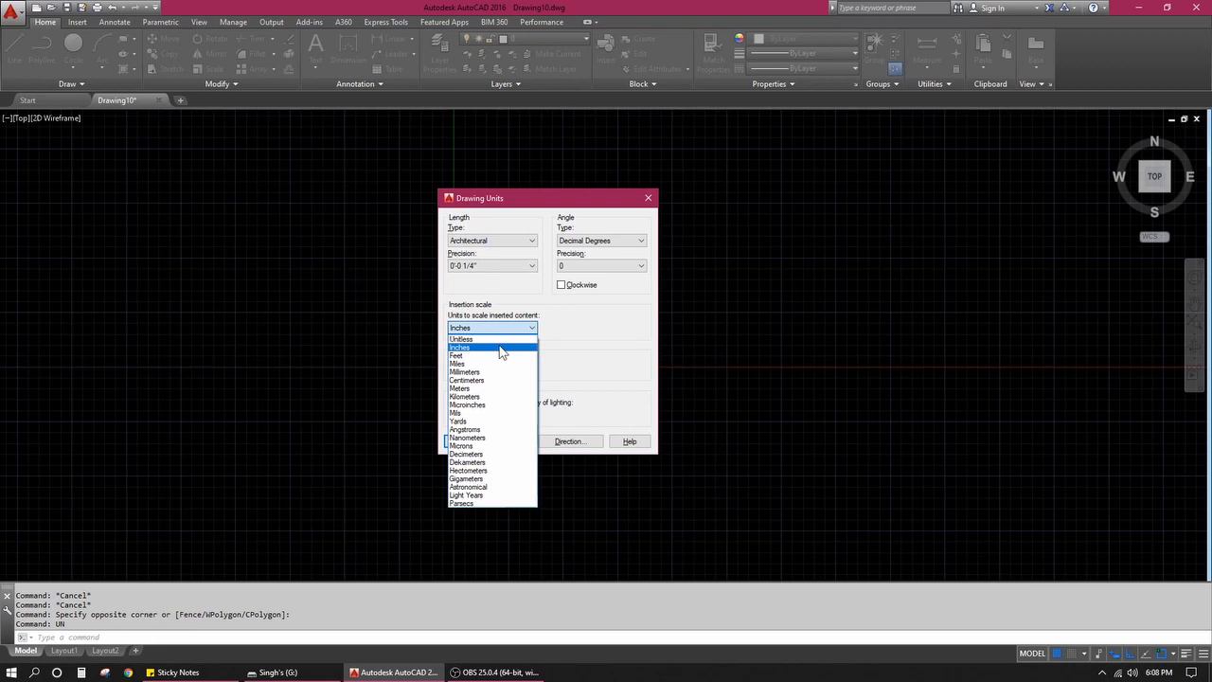
click(594, 376)
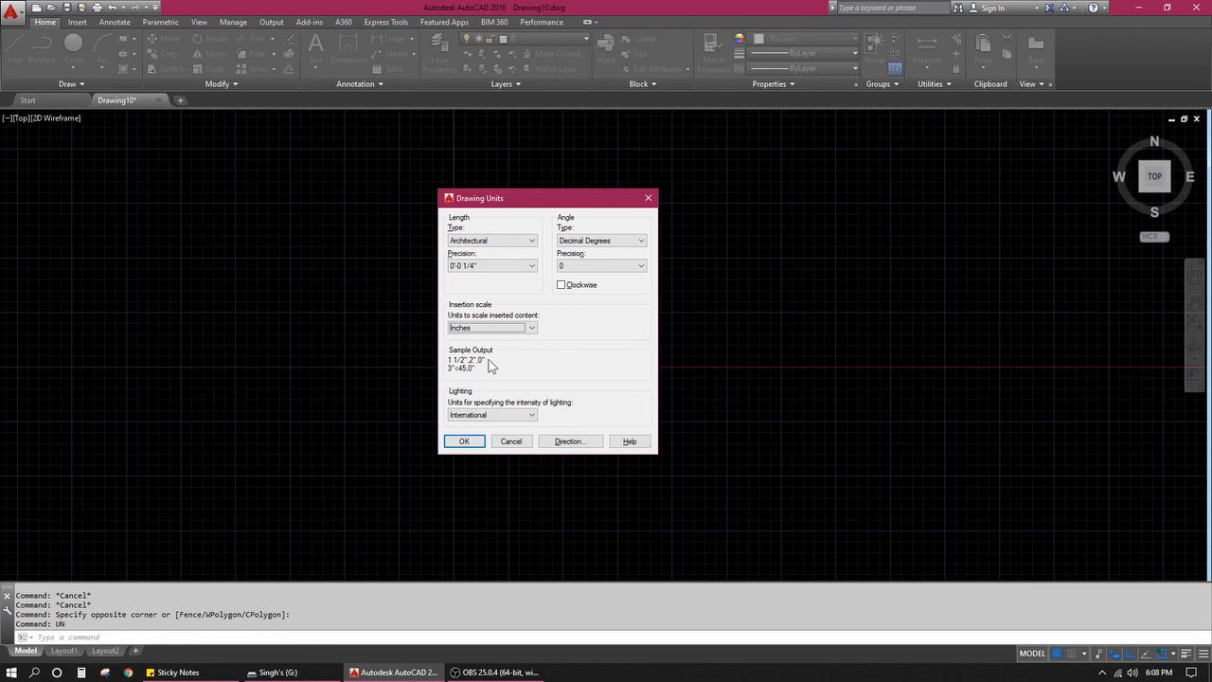
click(513, 422)
click(512, 422)
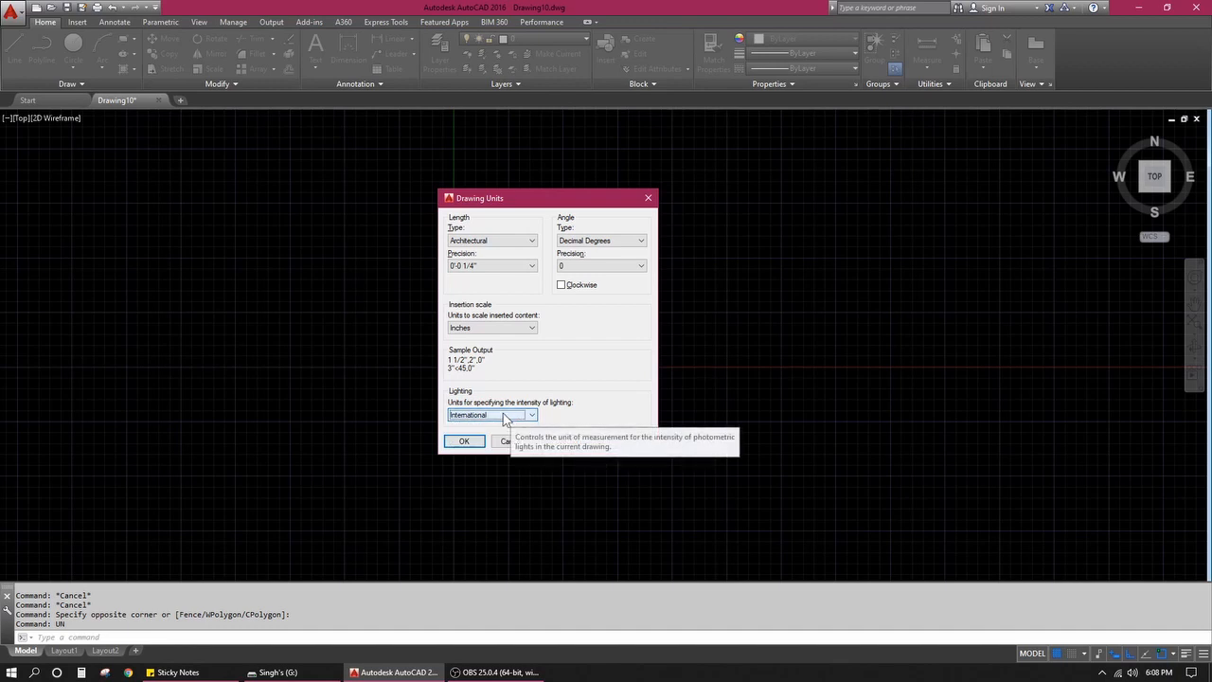
Step: Set the angle type to Decimal Degrees with precision 0 and apply the drawing units
click(607, 242)
click(607, 246)
click(607, 243)
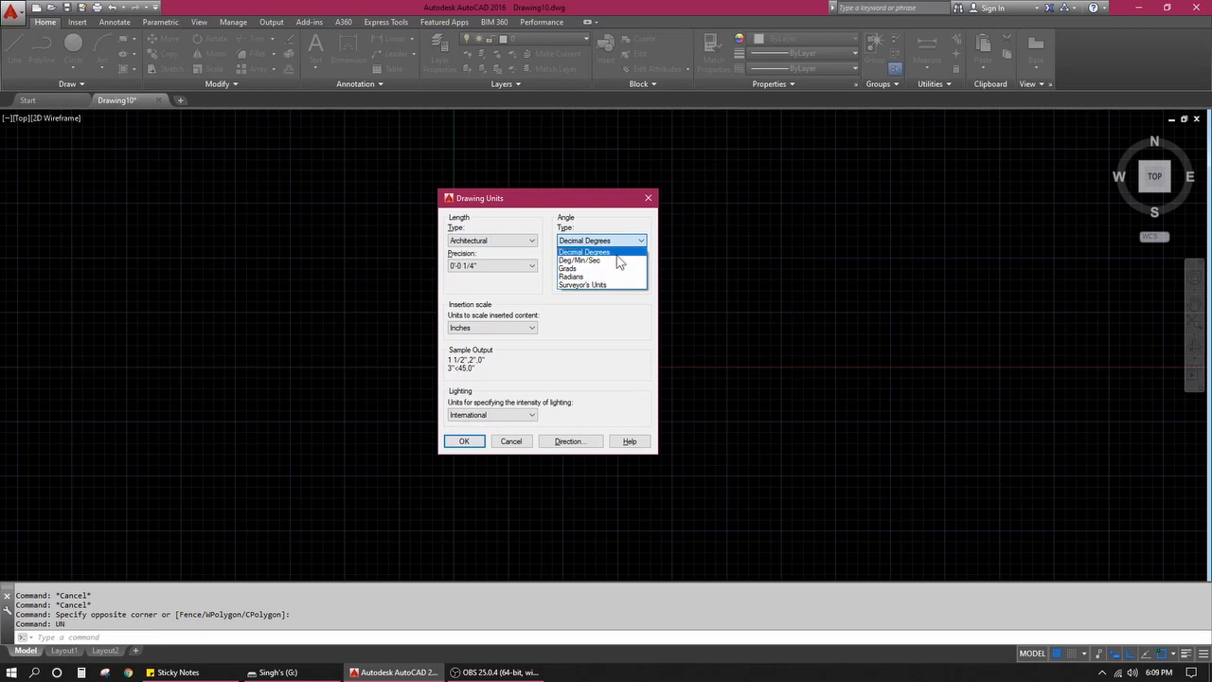
click(589, 252)
click(596, 265)
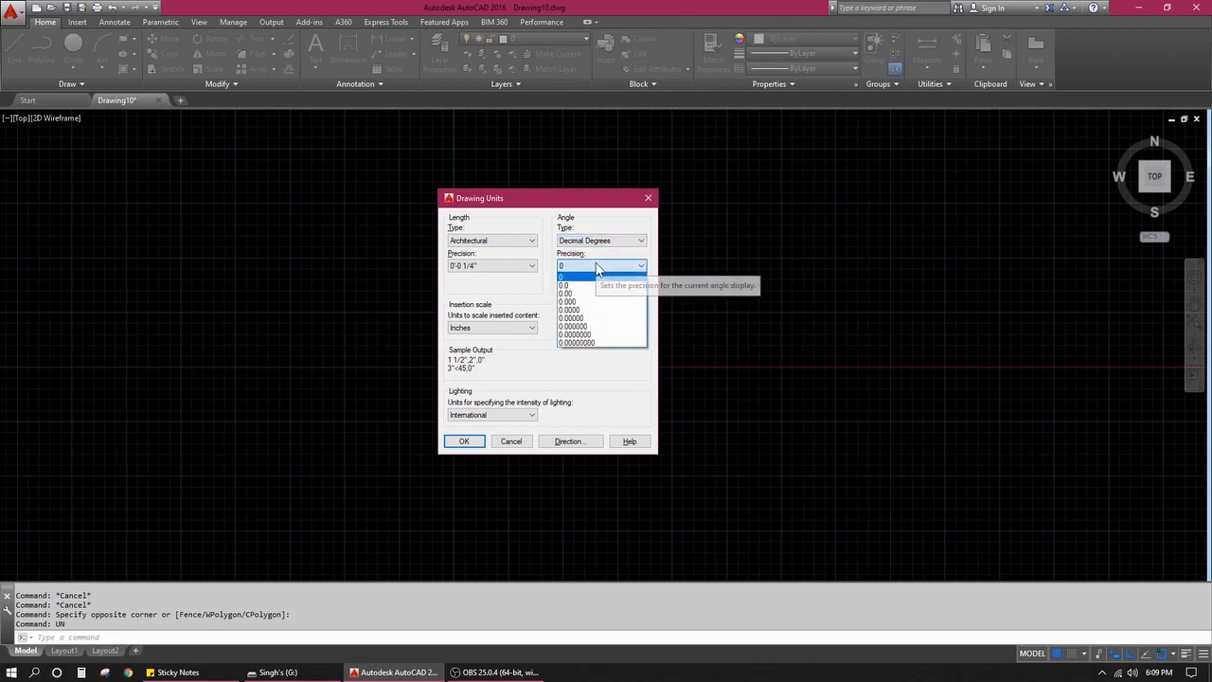
click(597, 267)
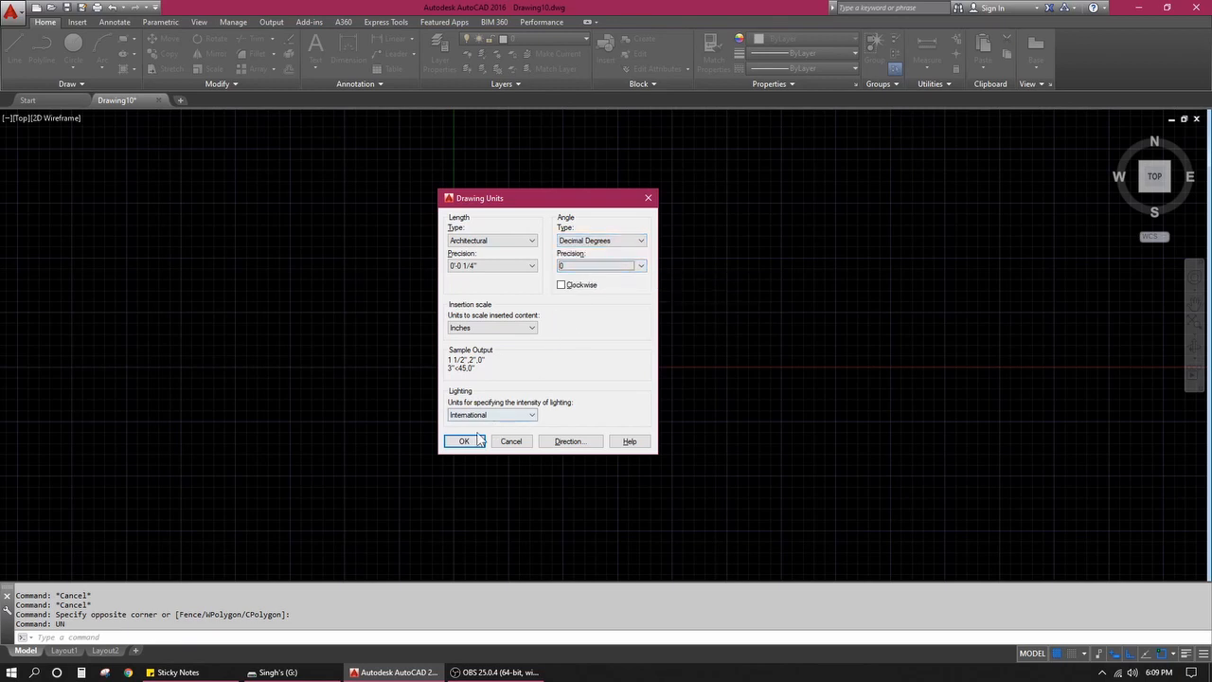
click(468, 445)
click(610, 255)
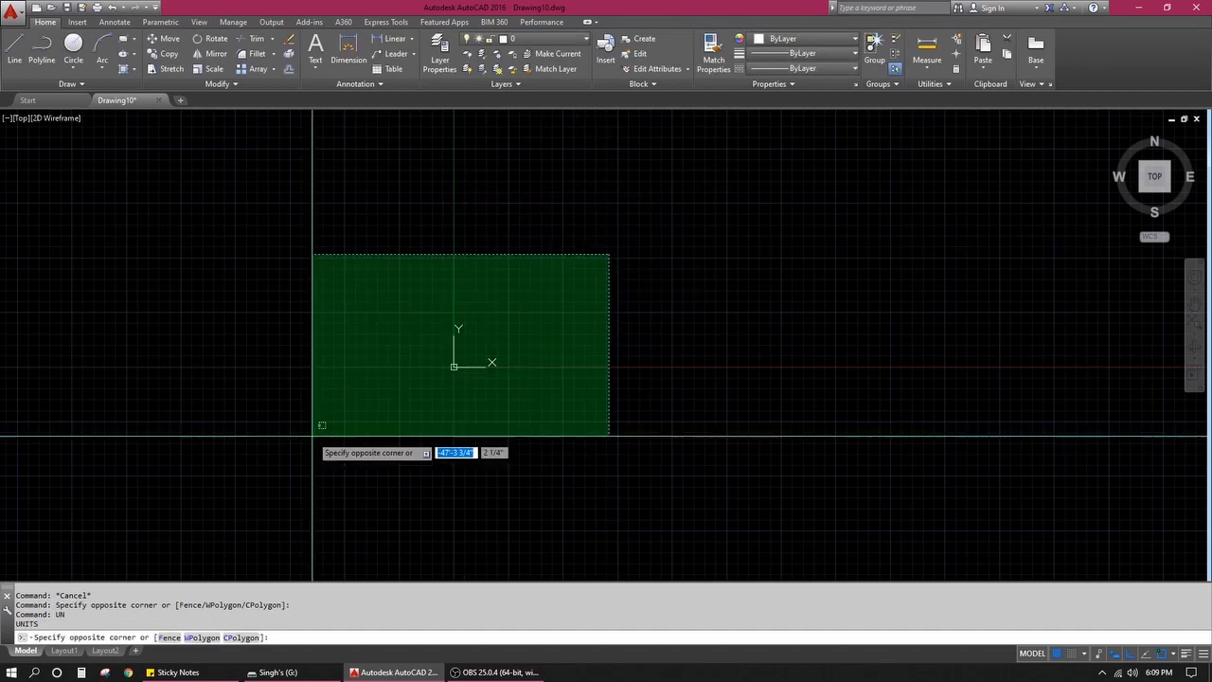
click(227, 492)
click(449, 336)
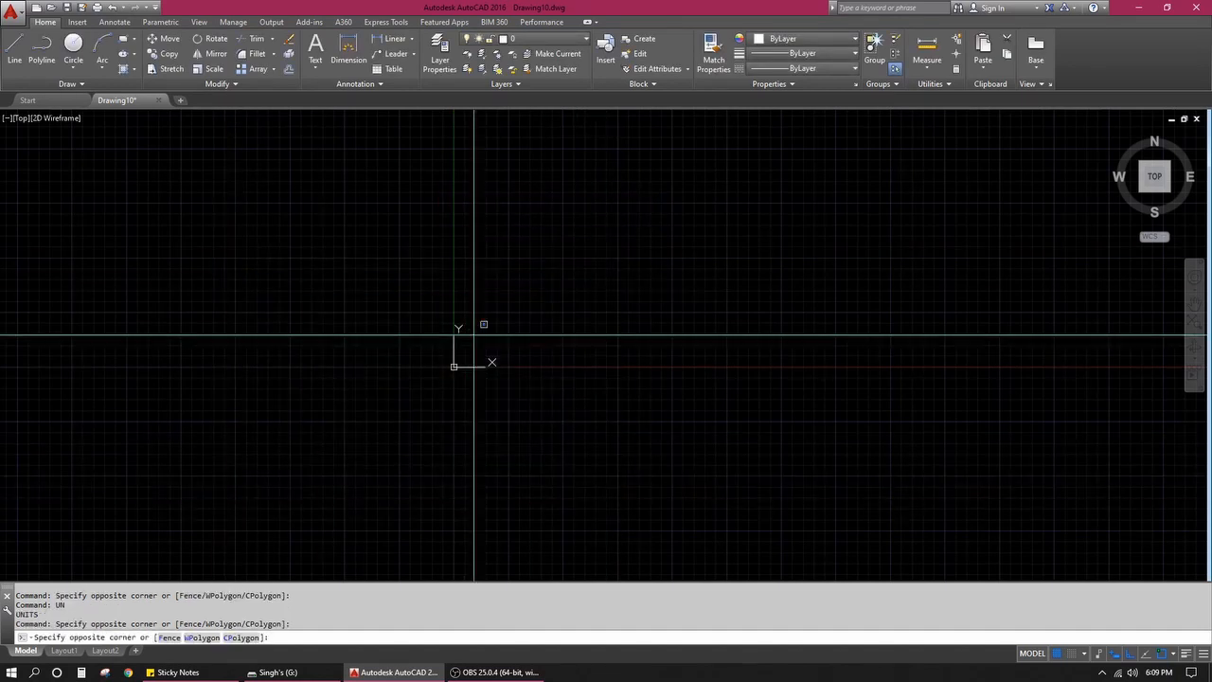
click(449, 370)
key(Escape)
click(88, 480)
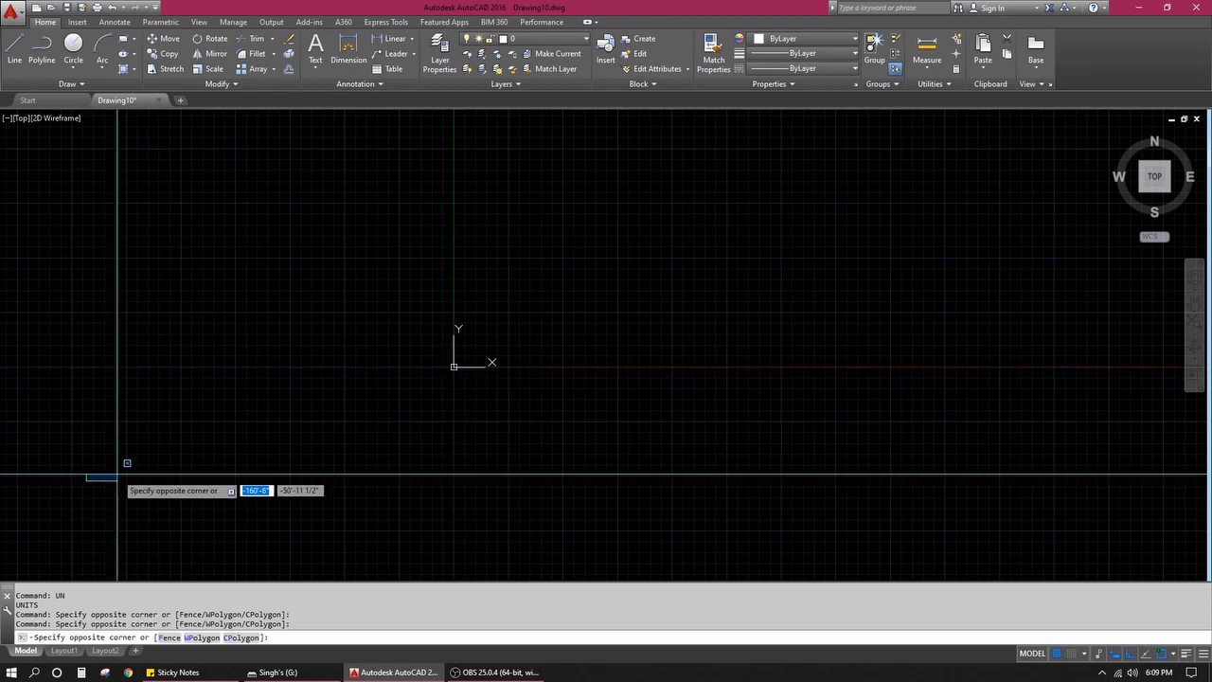
click(116, 472)
click(390, 433)
key(Escape)
Step: Regenerate the model
text(RE)
key(Return)
scroll(421, 432, down, 1)
click(420, 432)
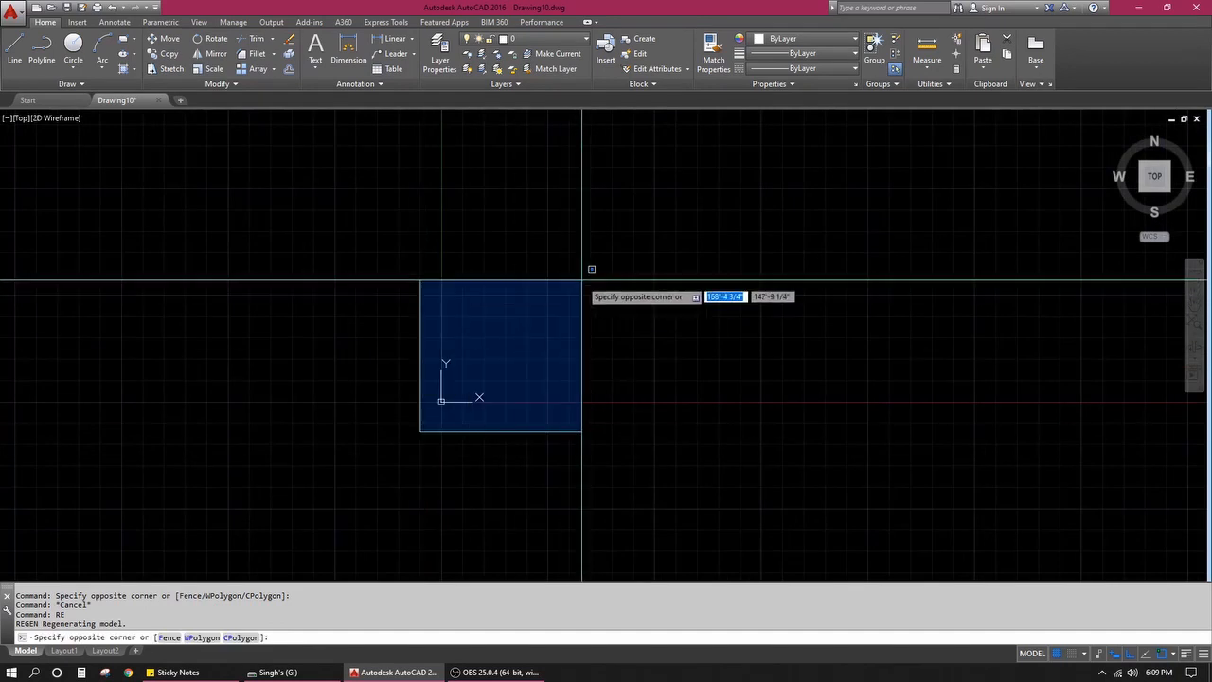
key(Escape)
click(676, 216)
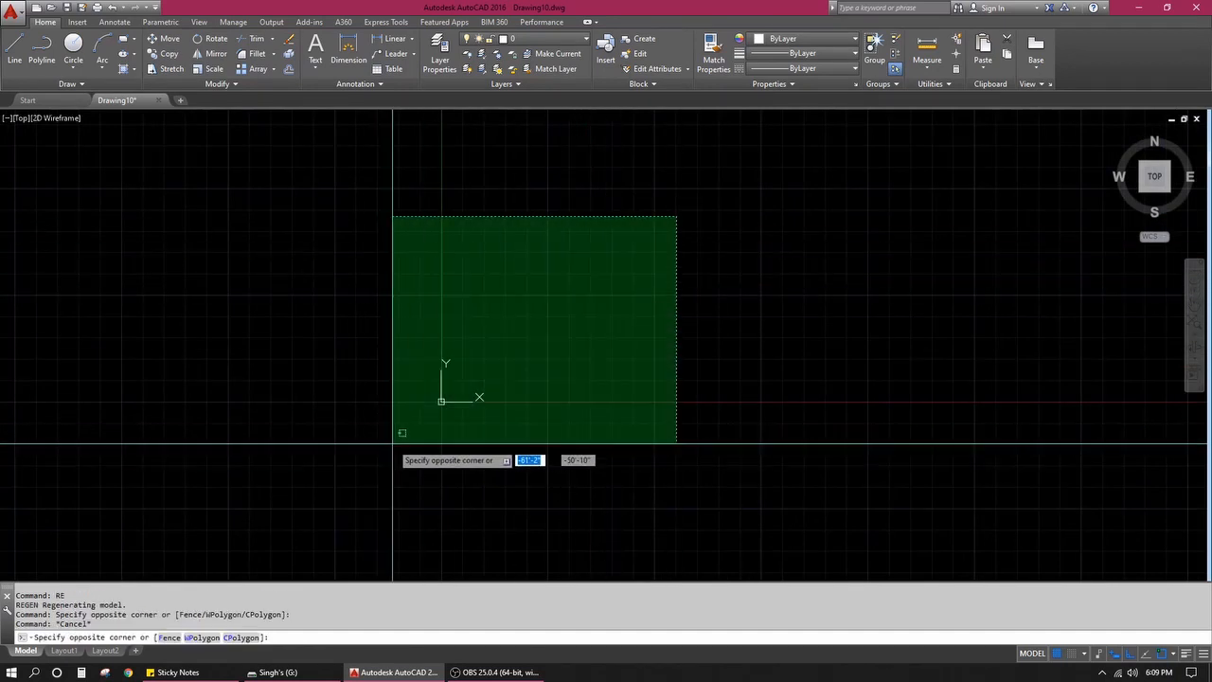
click(406, 442)
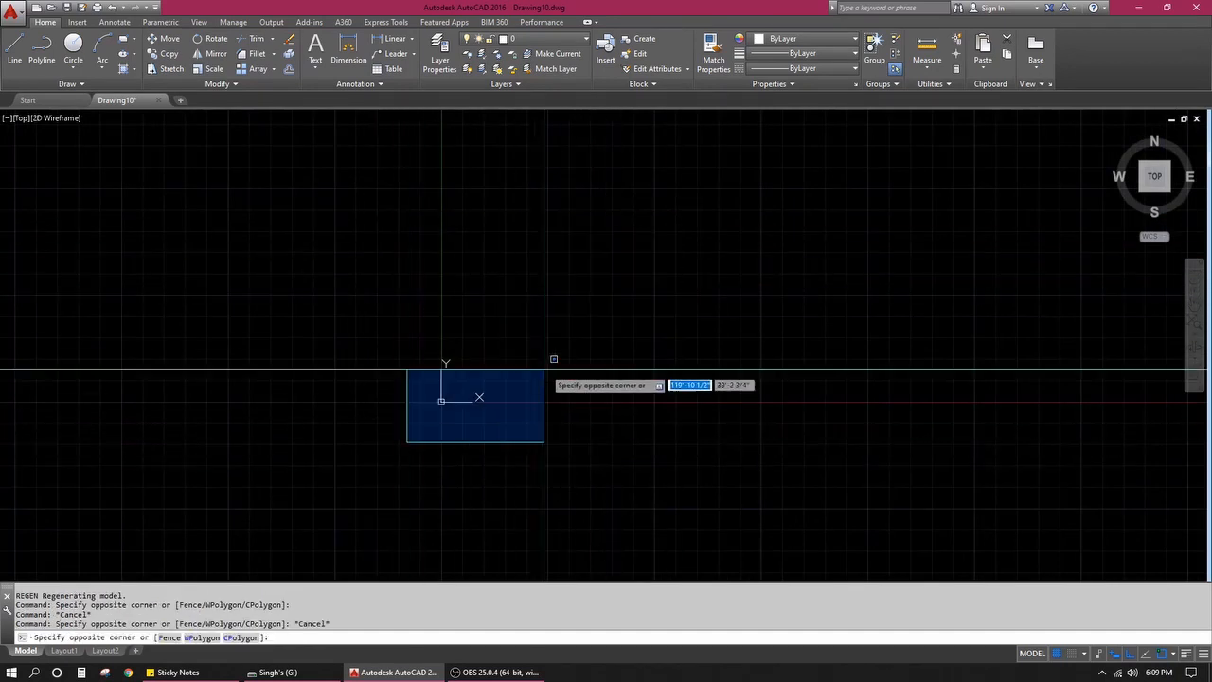
click(600, 315)
click(601, 315)
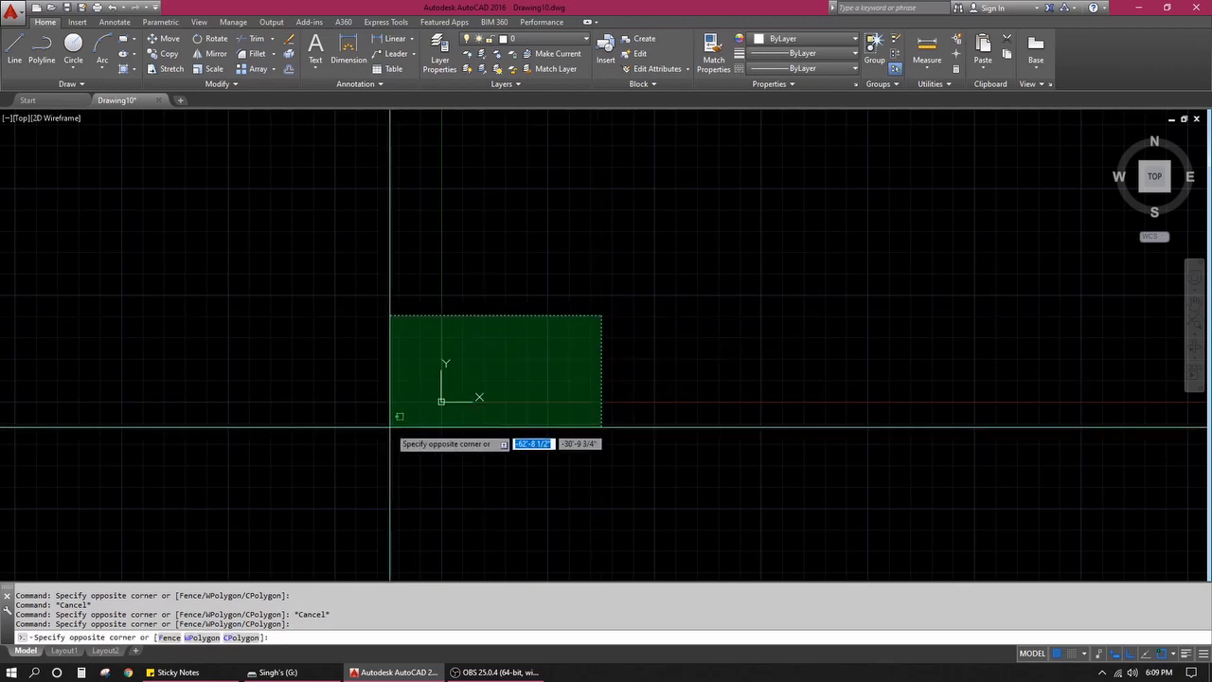
key(Escape)
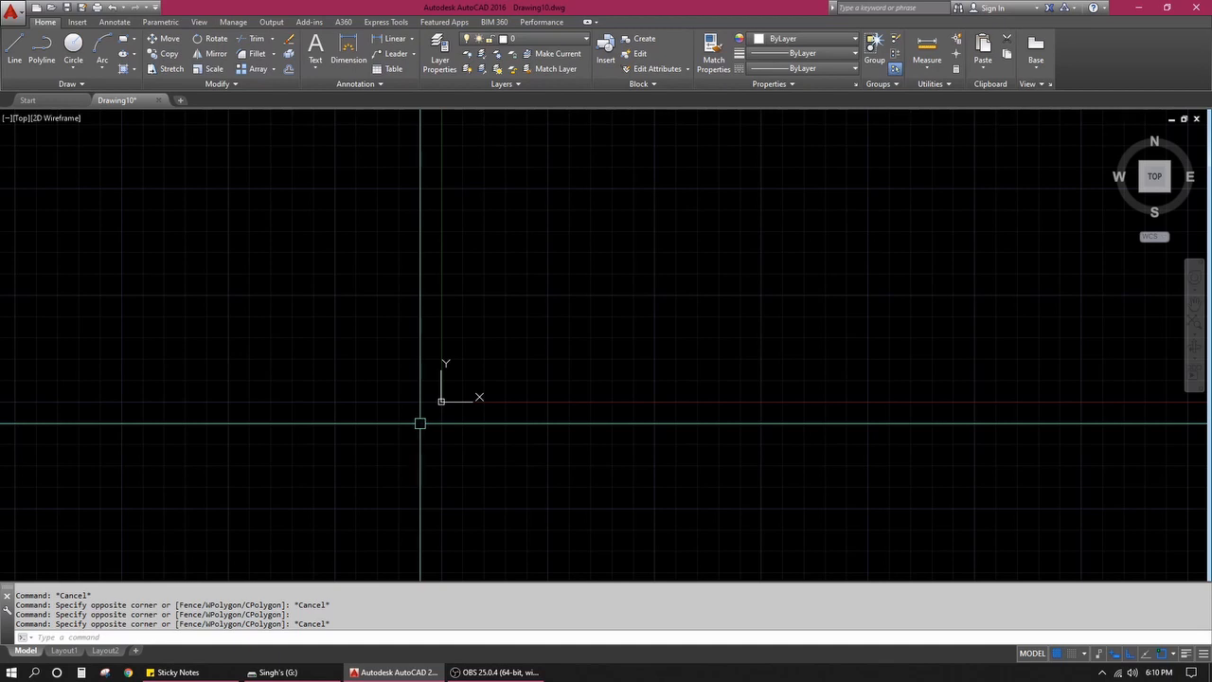
click(421, 423)
click(647, 262)
key(Escape)
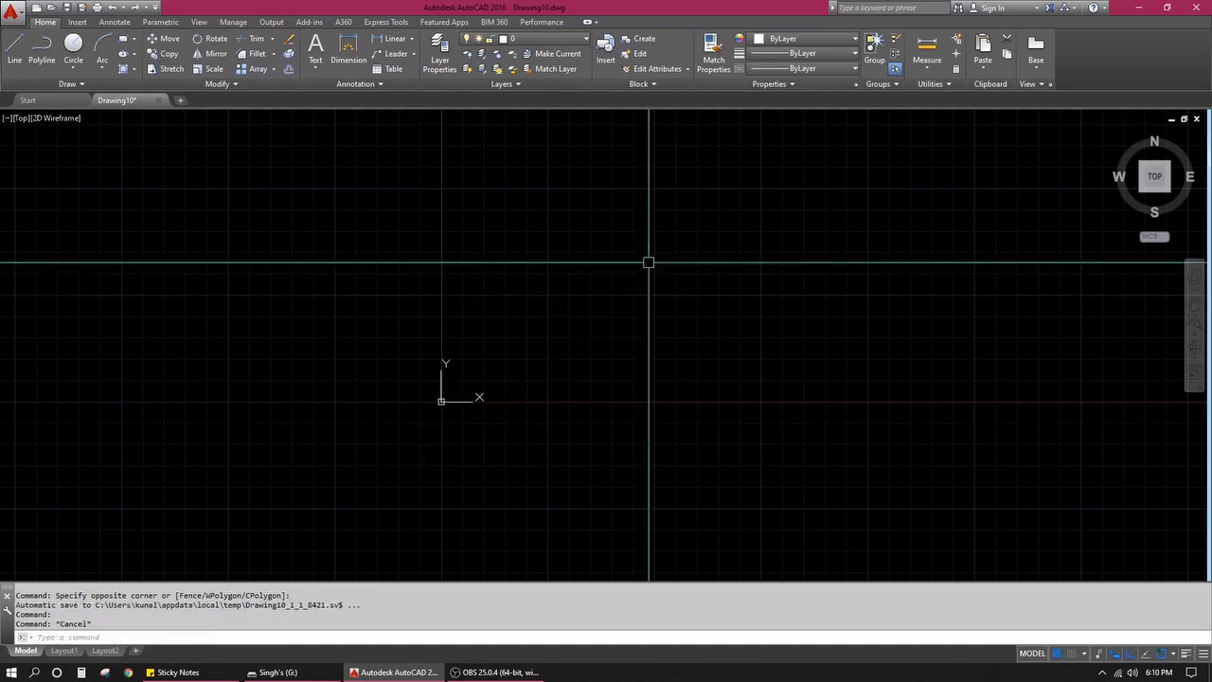
Step: Draw a four-sided polyline to the right of the origin, ending it at its start point with a slanted left side
text(pl)
key(Return)
click(546, 322)
click(717, 322)
click(717, 507)
click(529, 506)
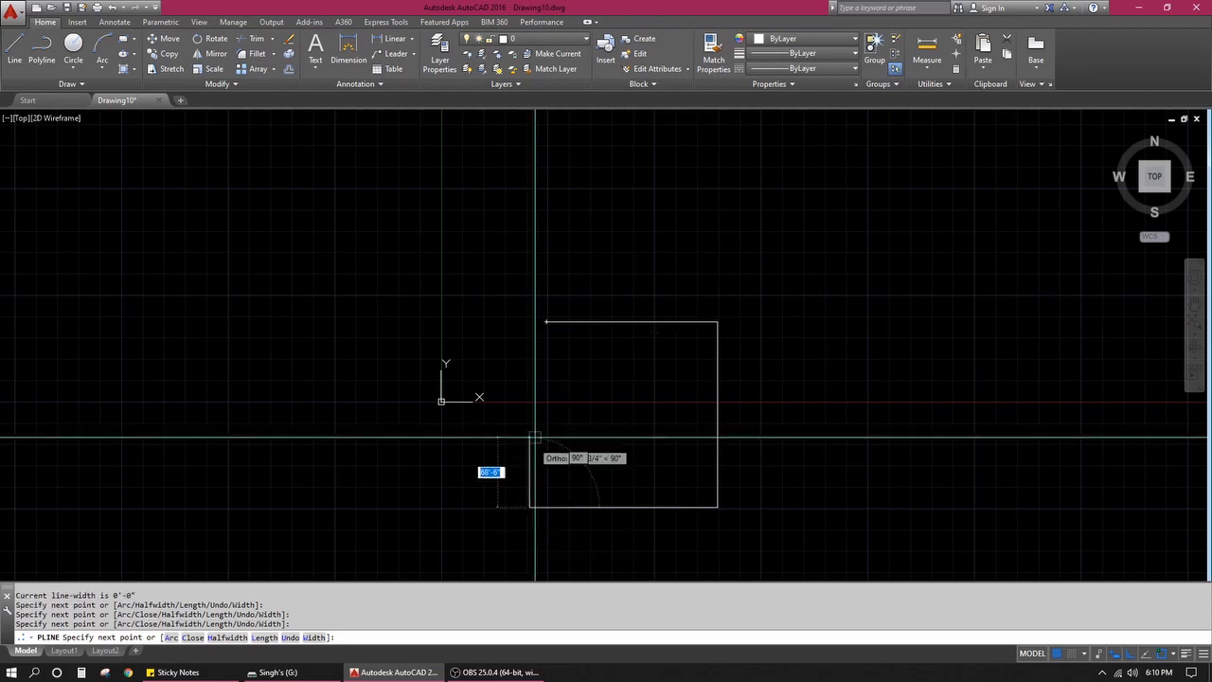
click(546, 322)
key(Escape)
key(Return)
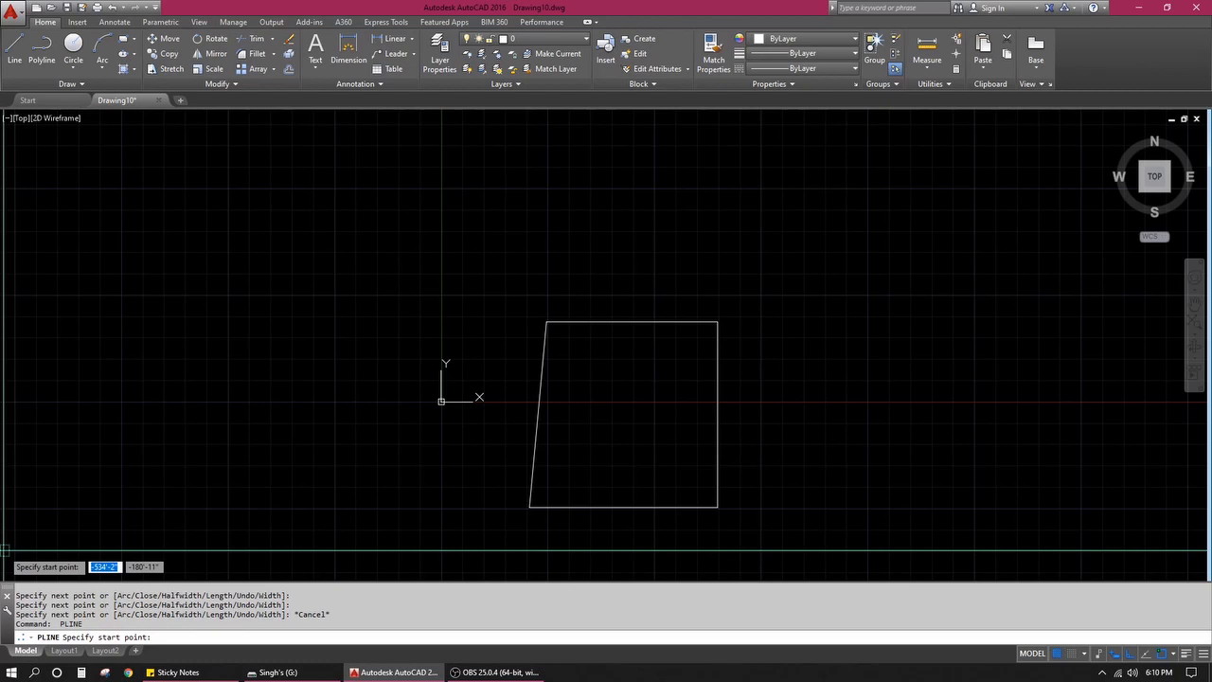
key(Escape)
click(740, 327)
click(652, 357)
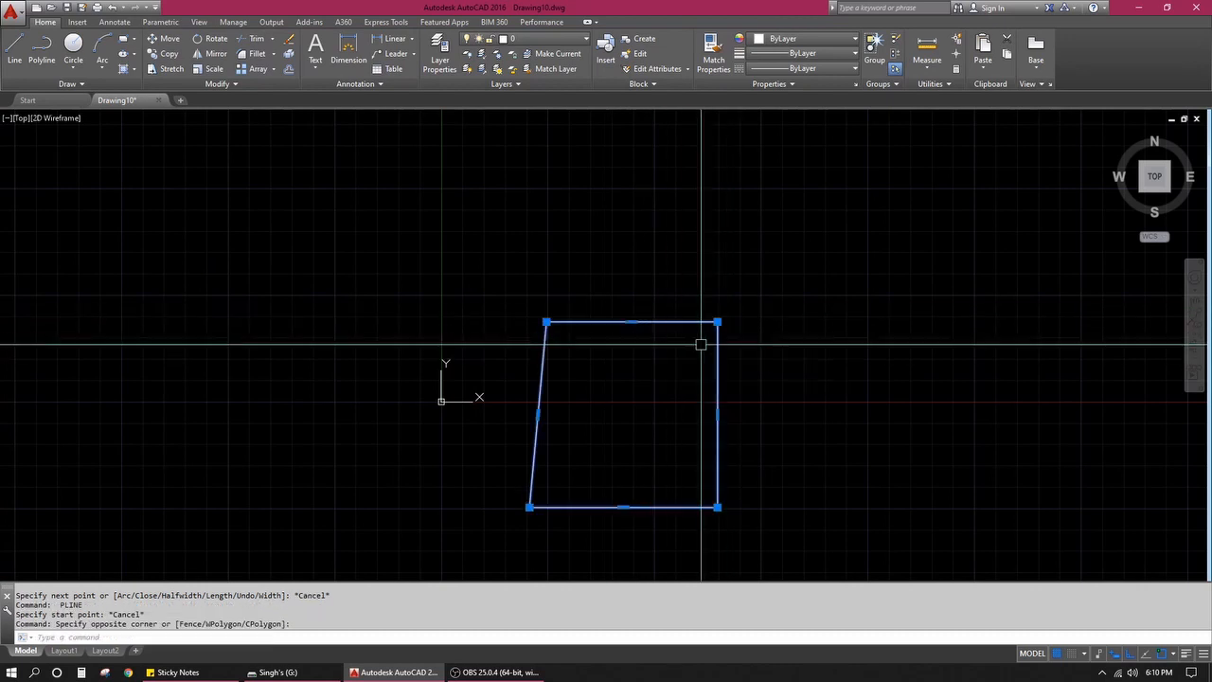
key(Escape)
click(763, 314)
click(658, 349)
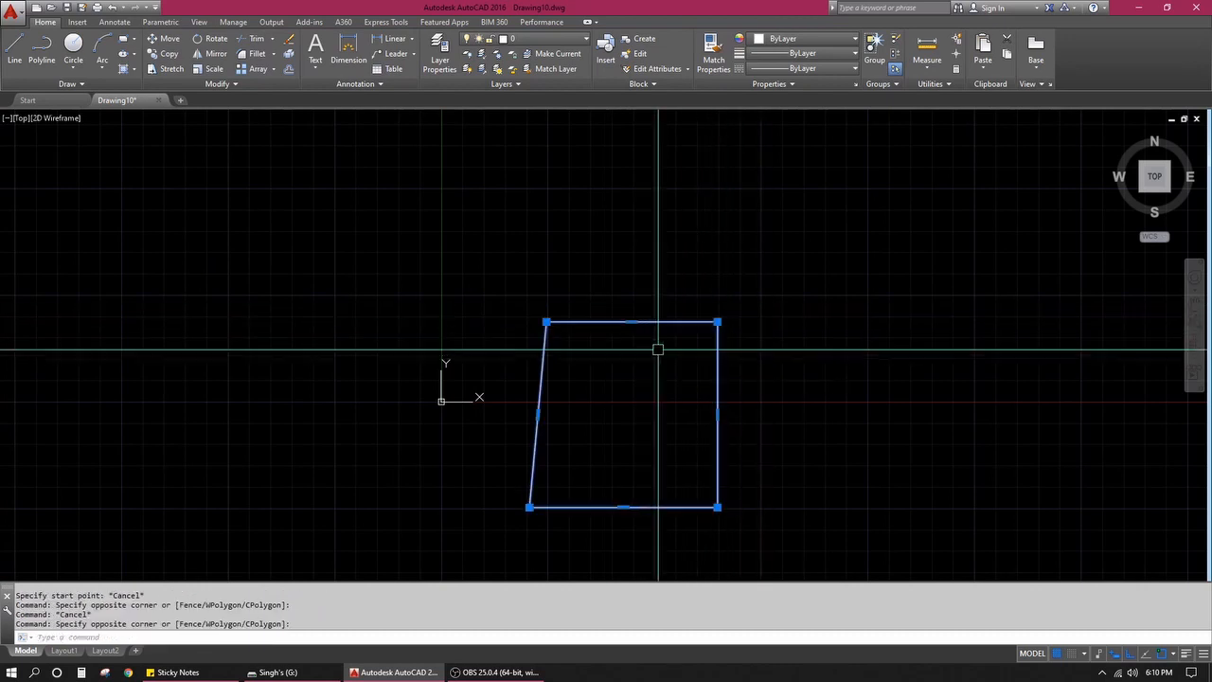
key(Escape)
click(793, 314)
click(624, 344)
key(Escape)
Step: Draw an open L-shaped polyline beyond the four-sided shape, running 20' to the right and 20' down
text(PL)
key(Return)
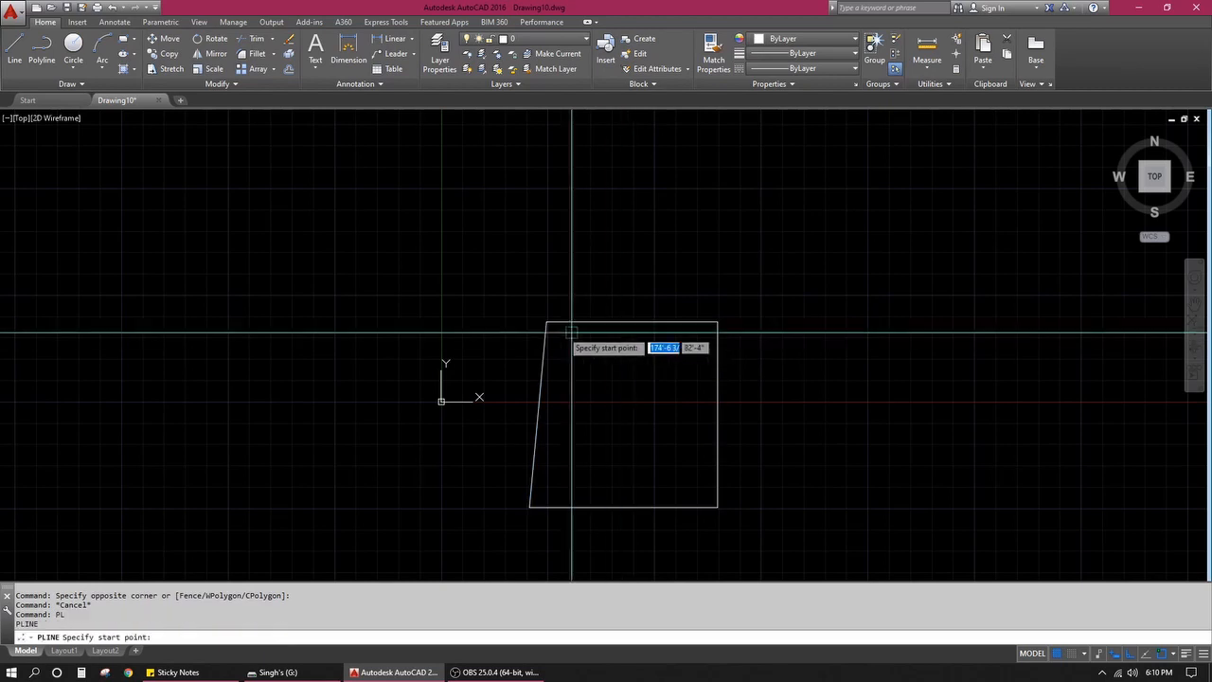
click(812, 247)
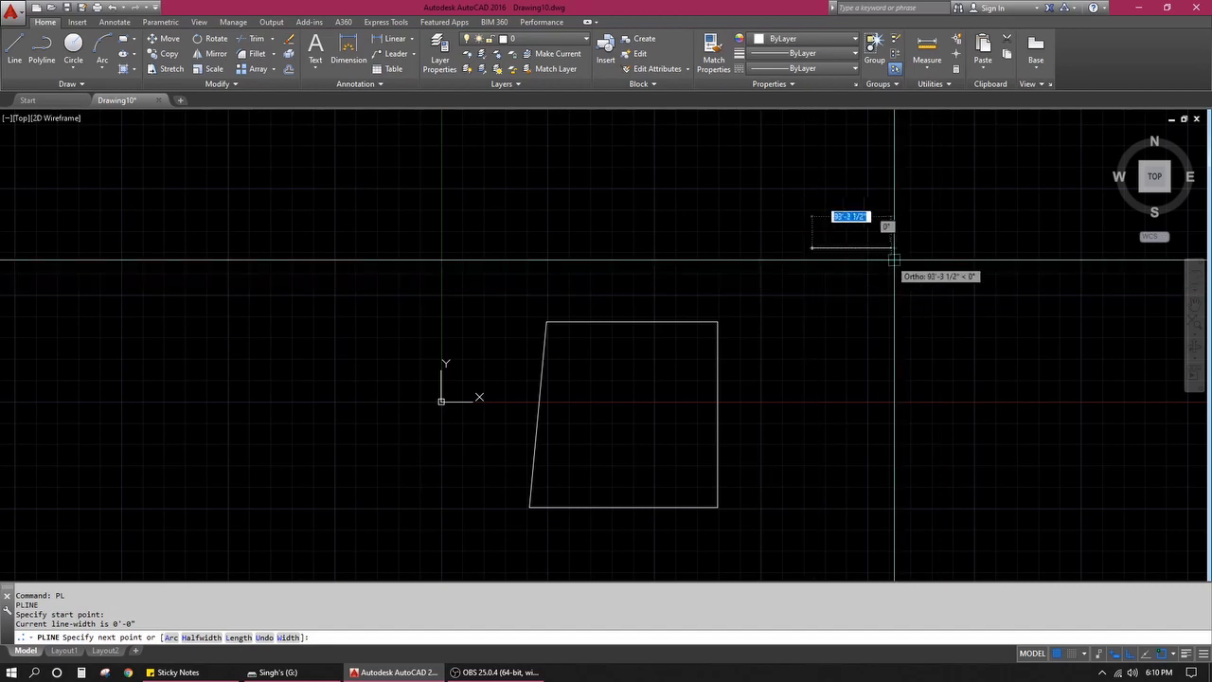
text(20')
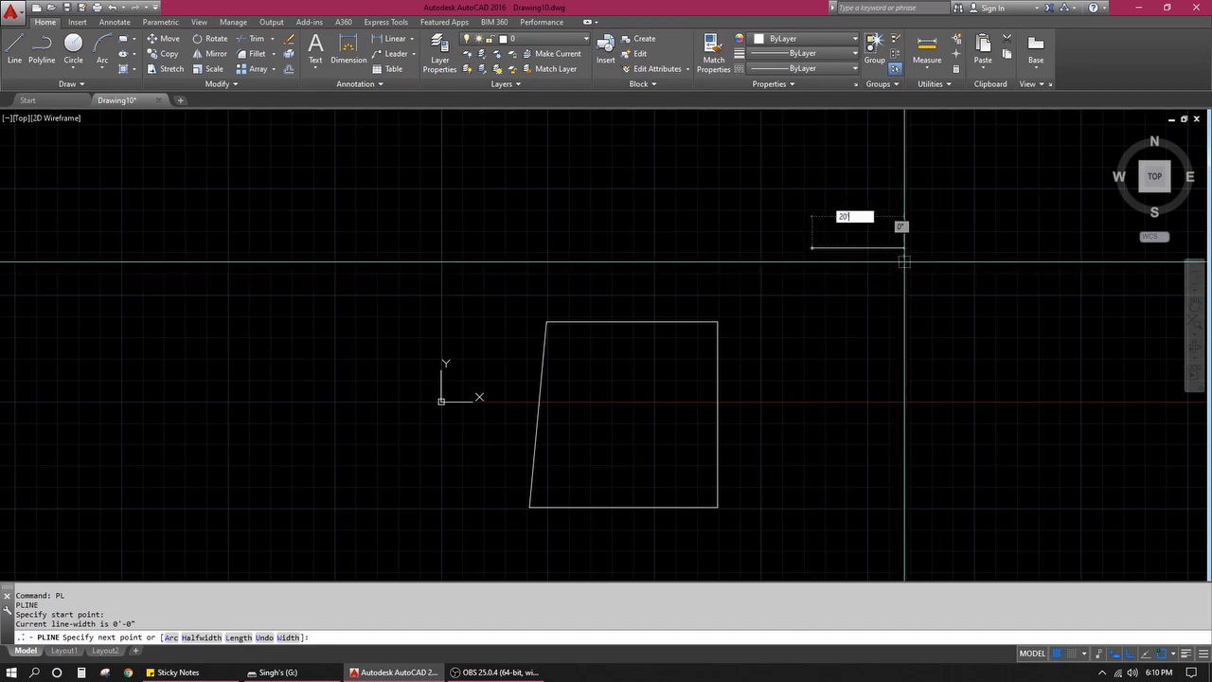
key(Return)
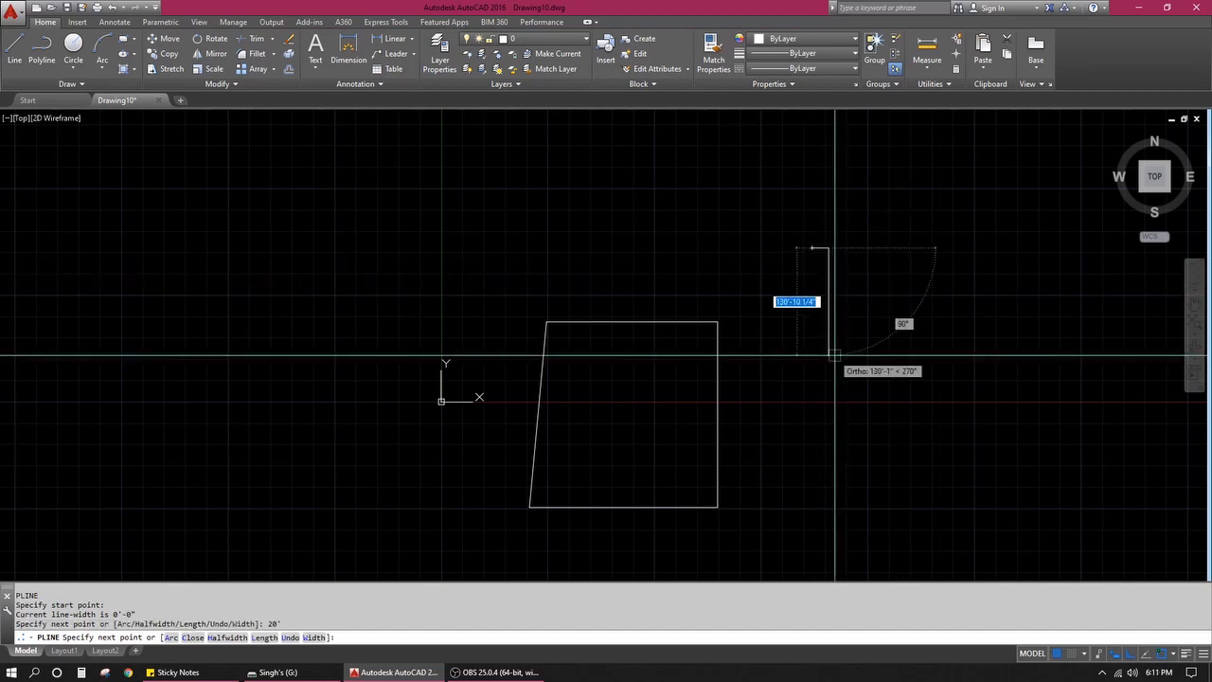
text(20')
key(Return)
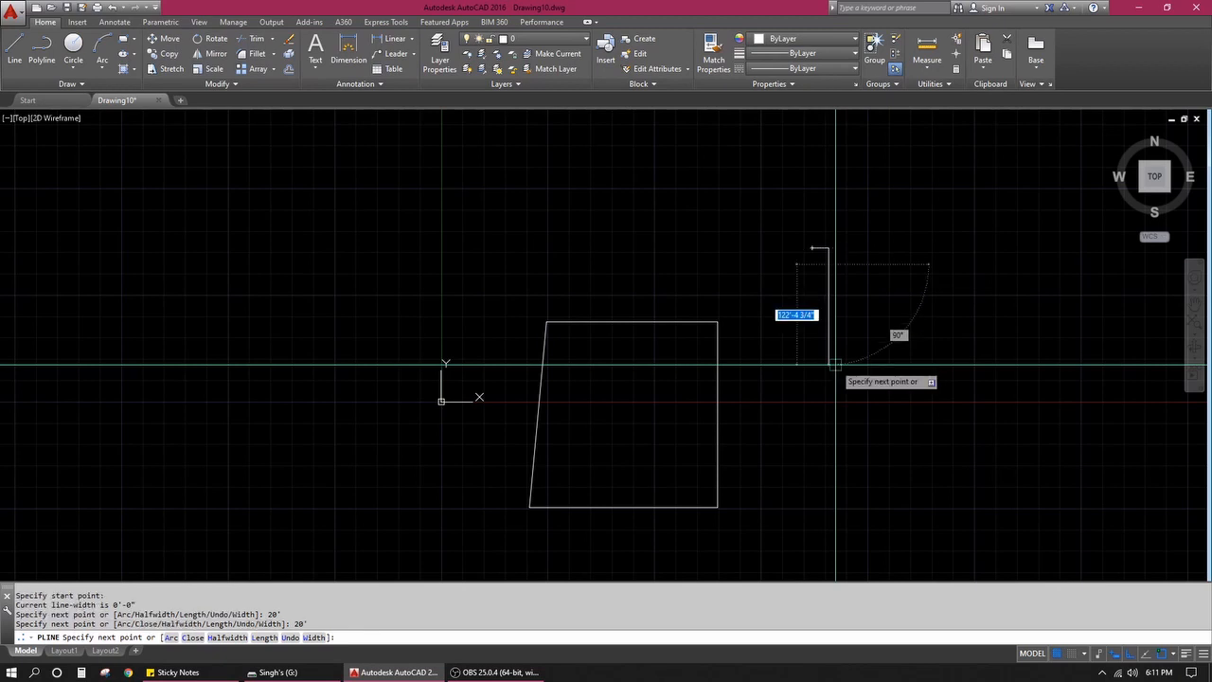
key(Return)
Step: Select the L-shaped polyline and stretch its corner vertex down and to the left
scroll(838, 248, up, 5)
click(768, 305)
click(729, 289)
scroll(875, 269, up, 5)
scroll(650, 261, down, 2)
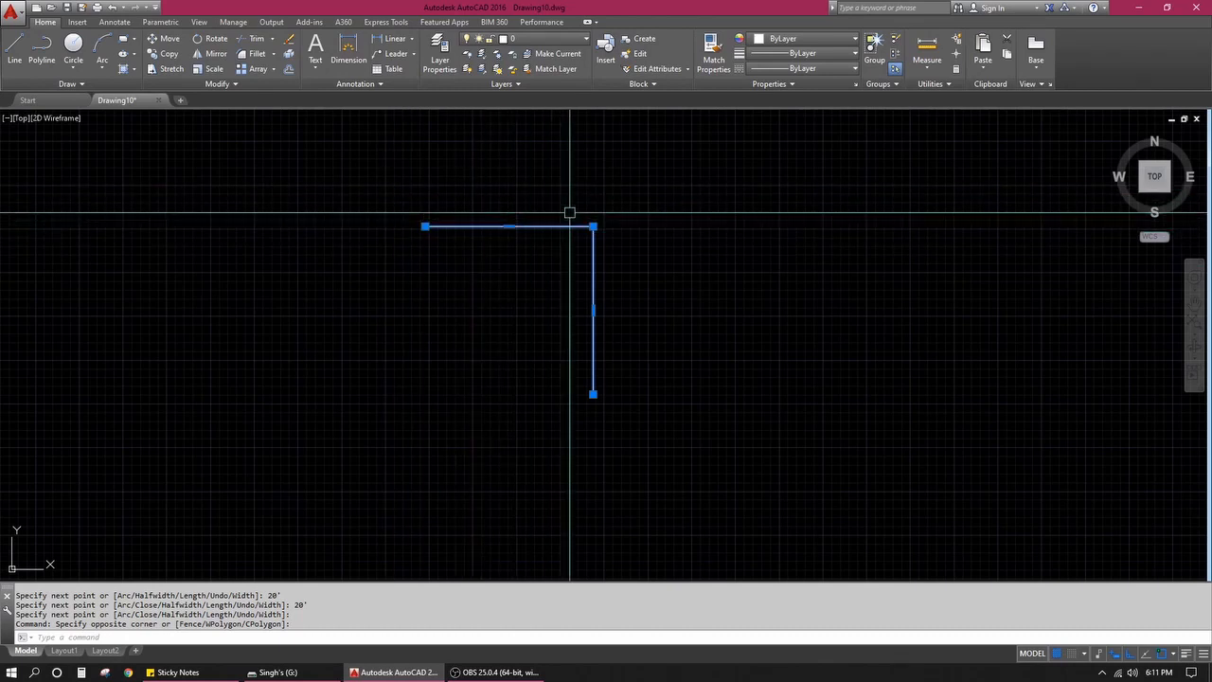
click(505, 259)
key(Escape)
click(641, 252)
click(534, 333)
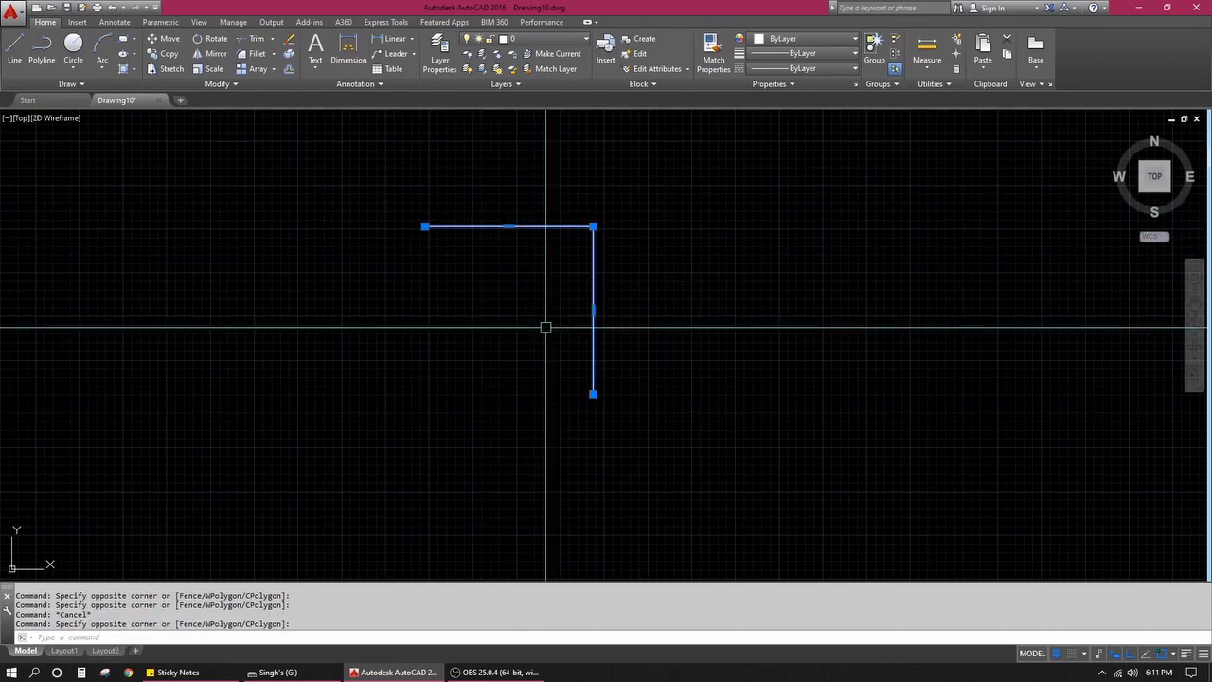
click(593, 227)
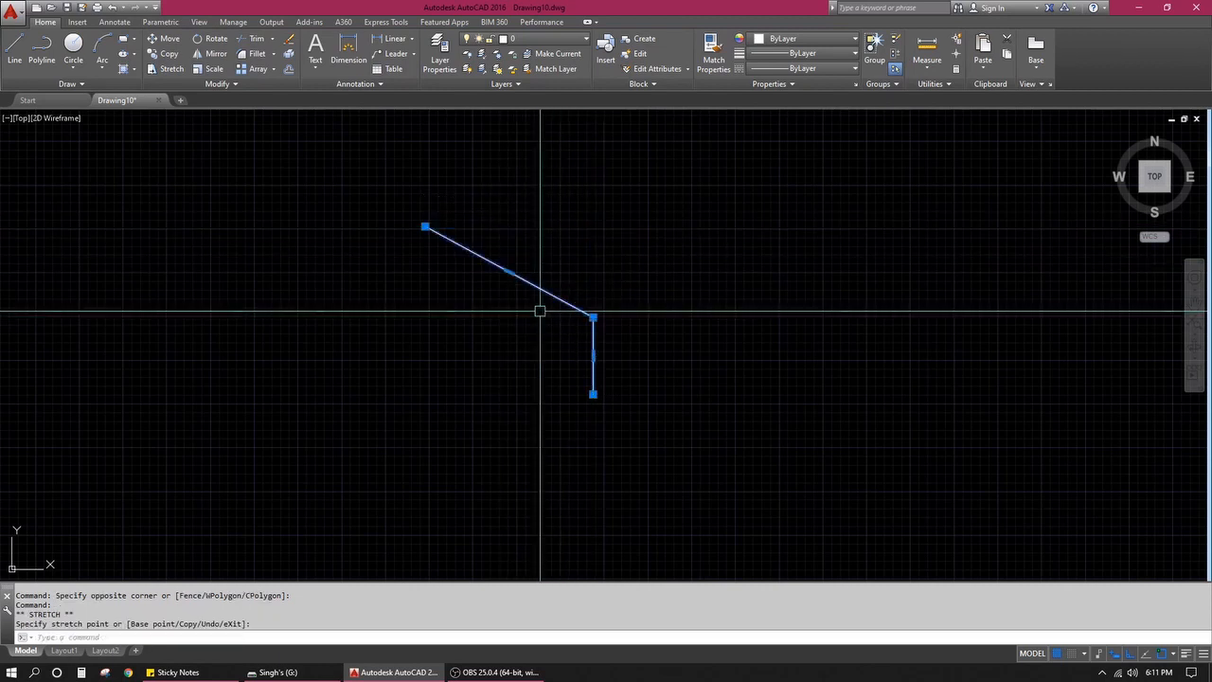
click(593, 317)
click(593, 317)
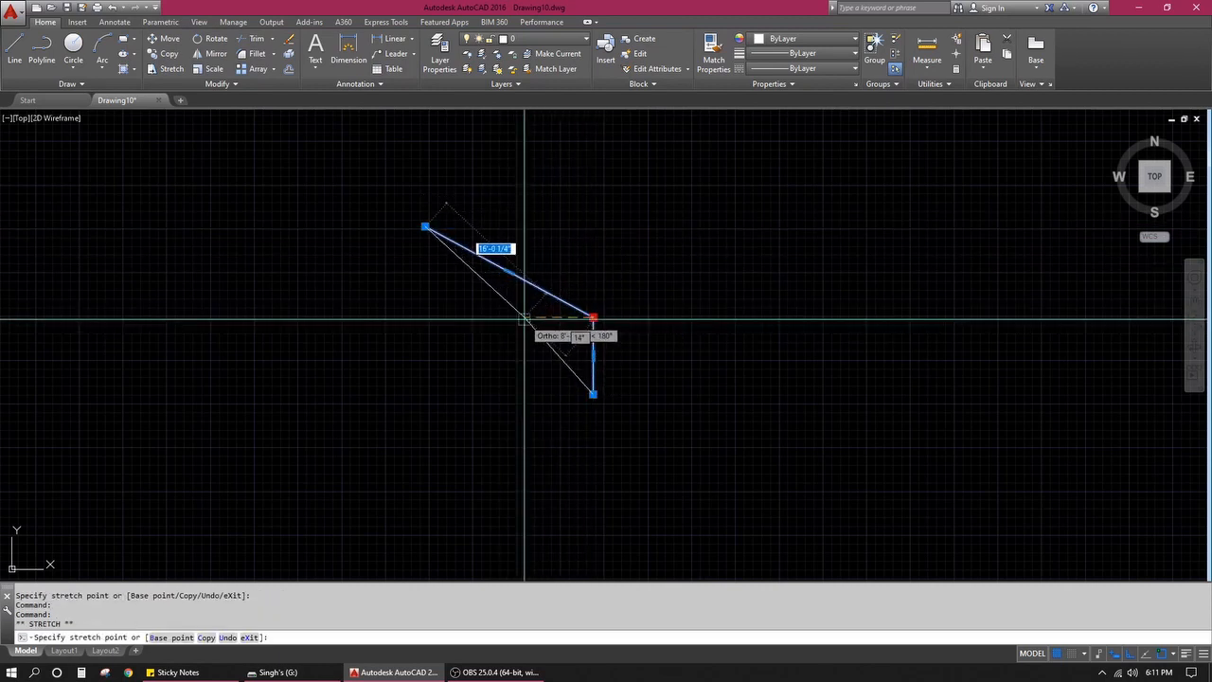
click(501, 315)
key(Escape)
Step: Erase both polylines from the drawing and regenerate the model
click(579, 292)
click(421, 336)
key(Escape)
click(628, 252)
click(373, 360)
scroll(563, 297, down, 6)
click(620, 281)
click(419, 376)
key(Delete)
key(Escape)
text(RE)
key(Return)
Step: Turn Ortho off and move the UCS origin to the lower-left corner of the drawing area
click(653, 301)
click(238, 442)
key(Escape)
click(354, 384)
click(350, 383)
click(540, 344)
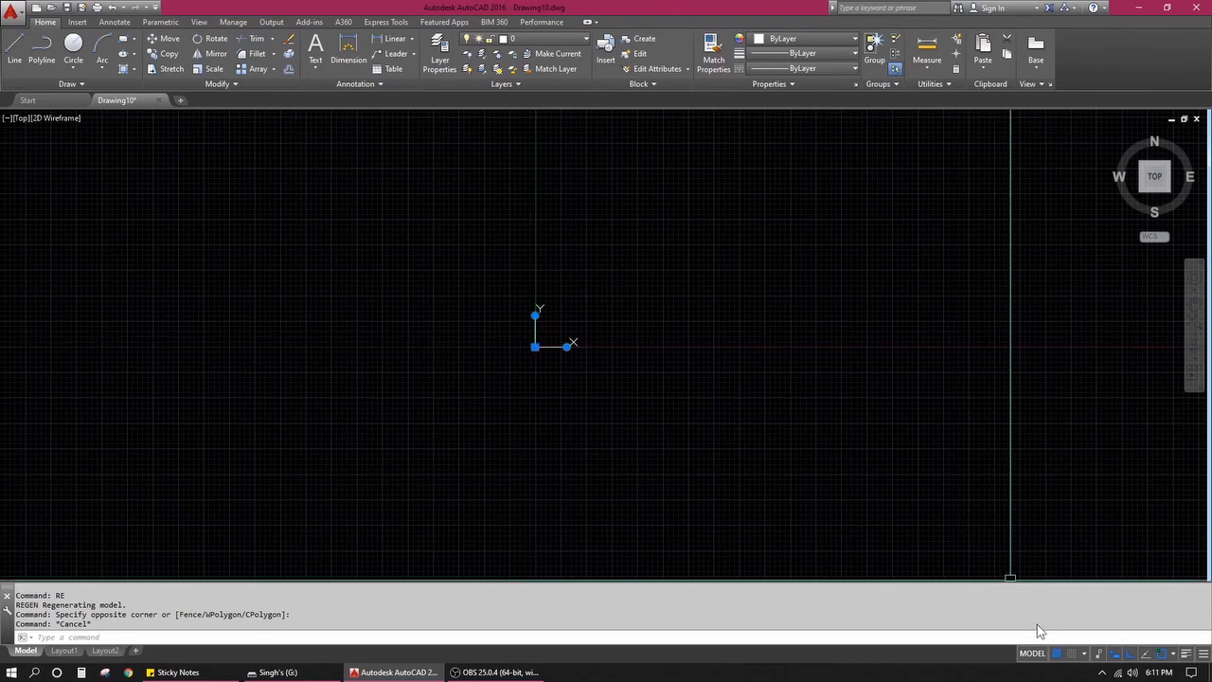
key(F8)
click(535, 346)
click(16, 560)
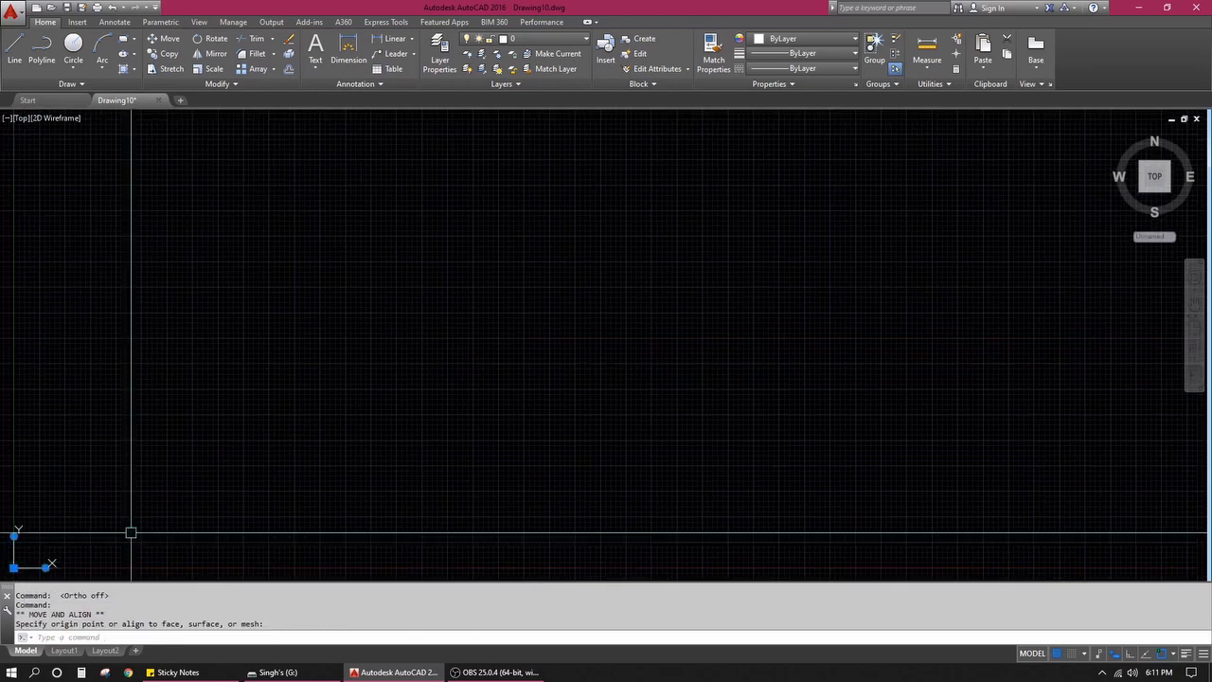
key(Escape)
Step: Zoom to the drawing extents and check the relocated UCS icon
middle_click(558, 420)
middle_click(558, 419)
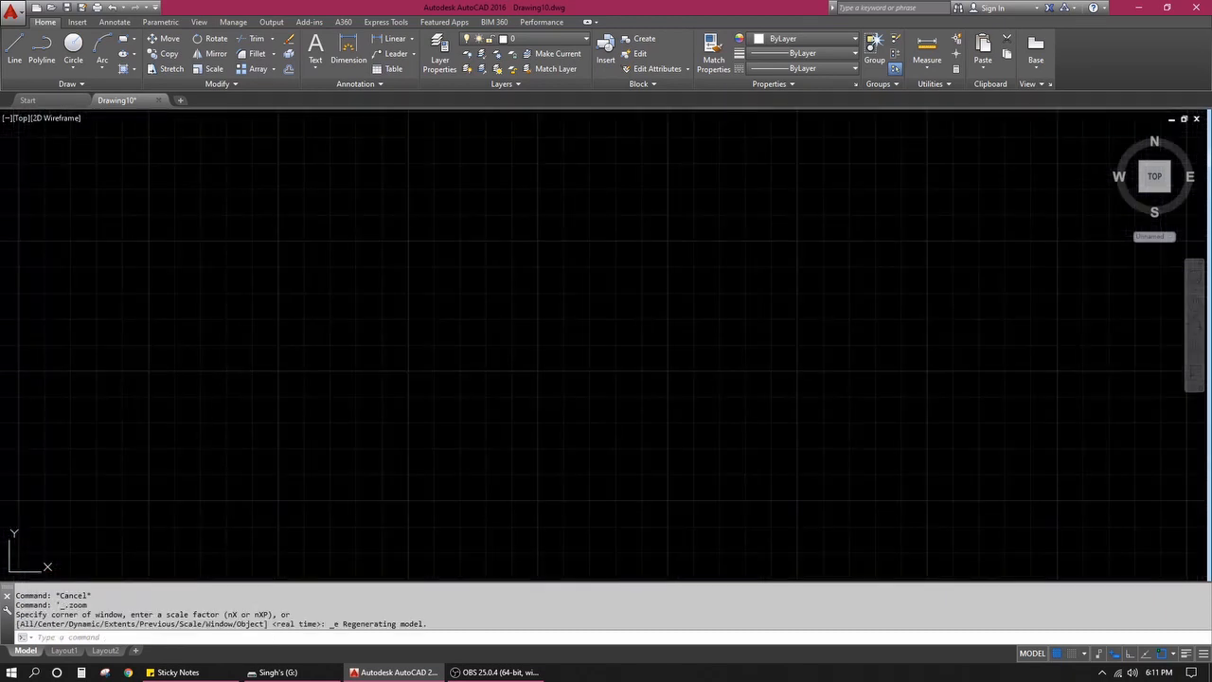
click(12, 549)
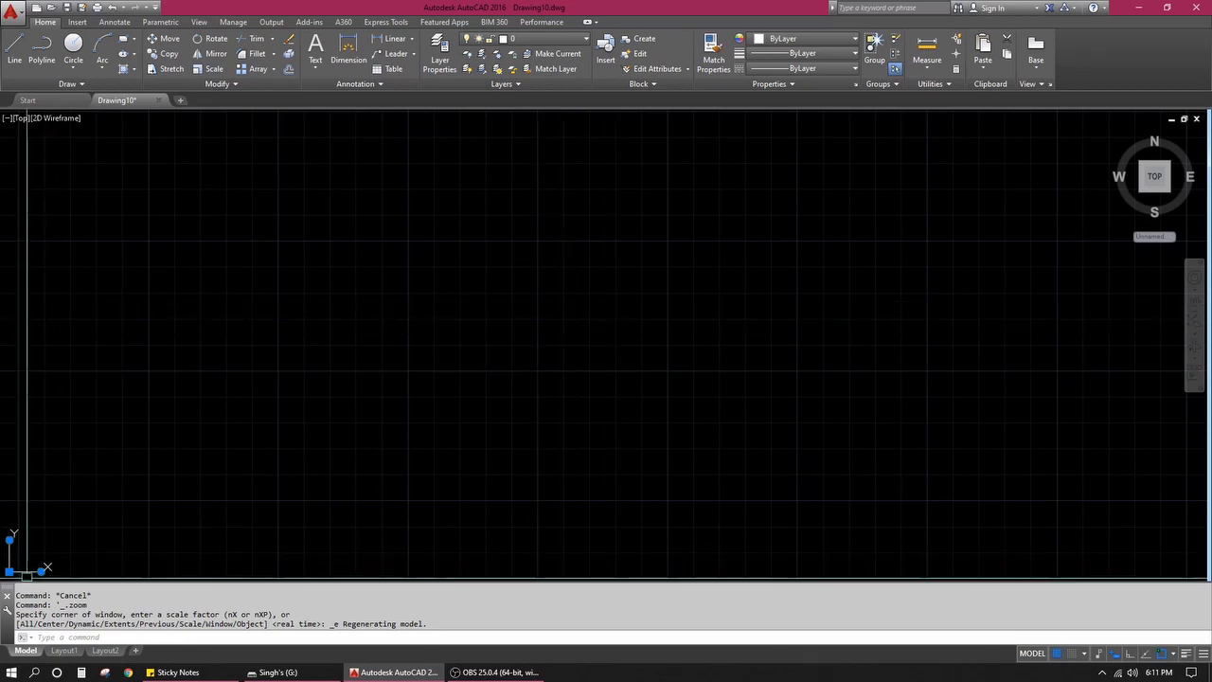
key(Escape)
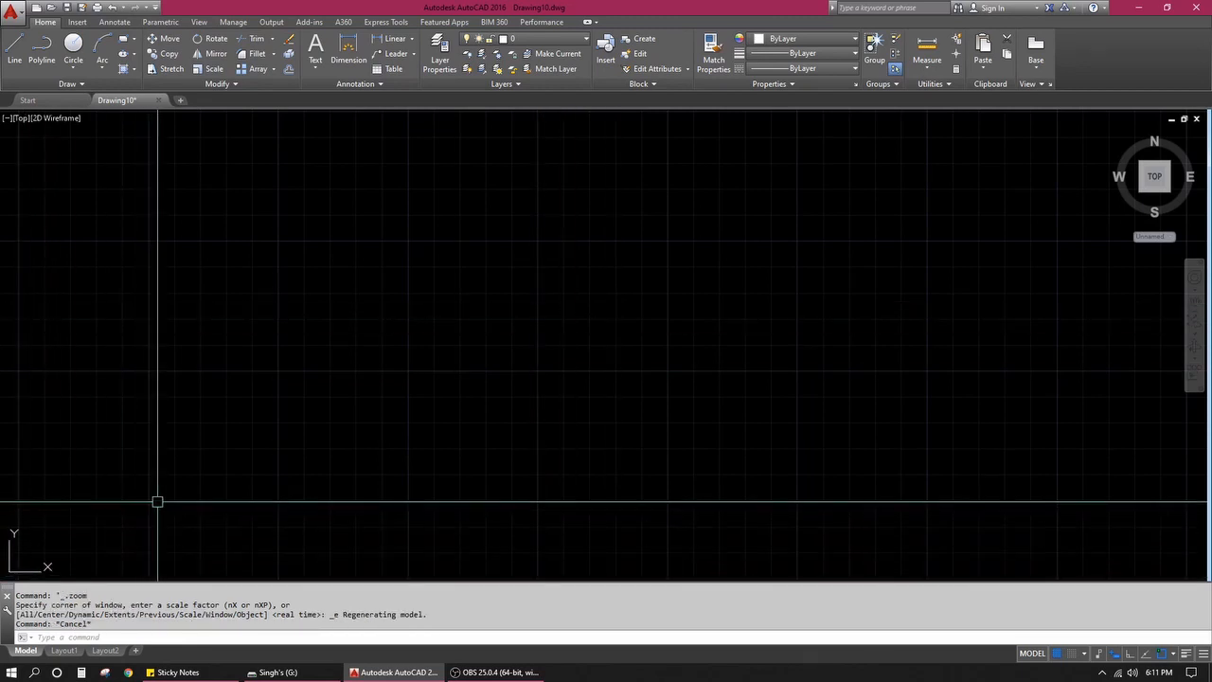
key(Escape)
scroll(354, 378, down, 1)
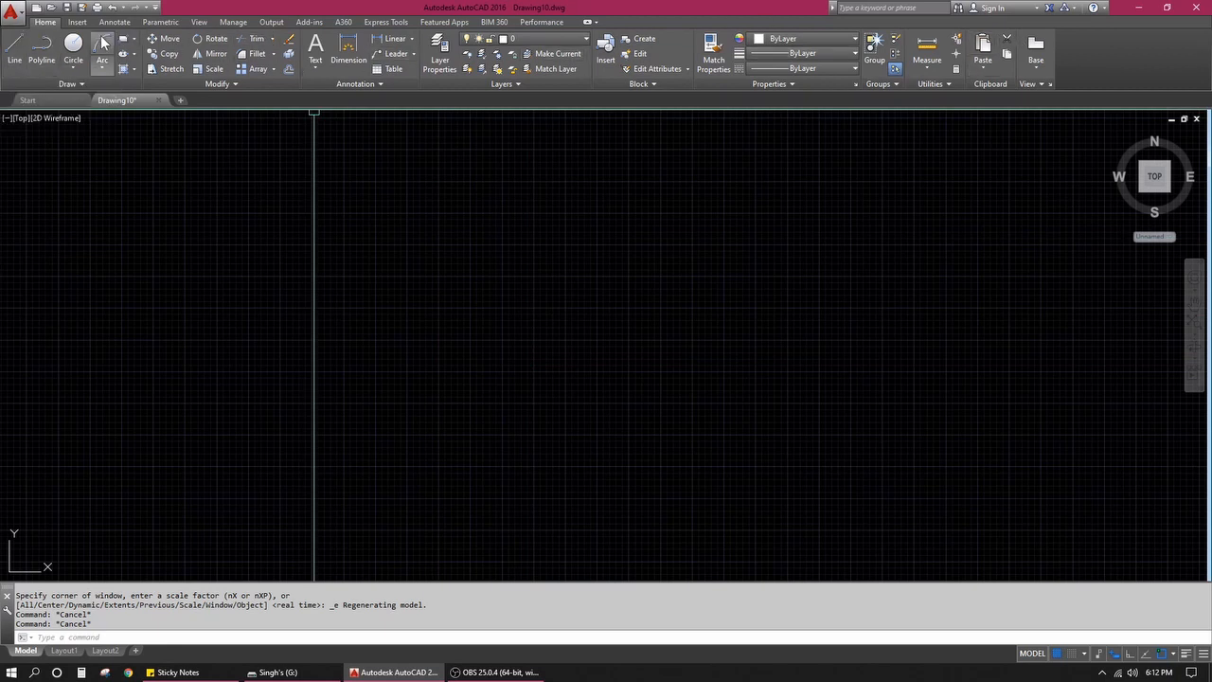
click(620, 211)
click(331, 440)
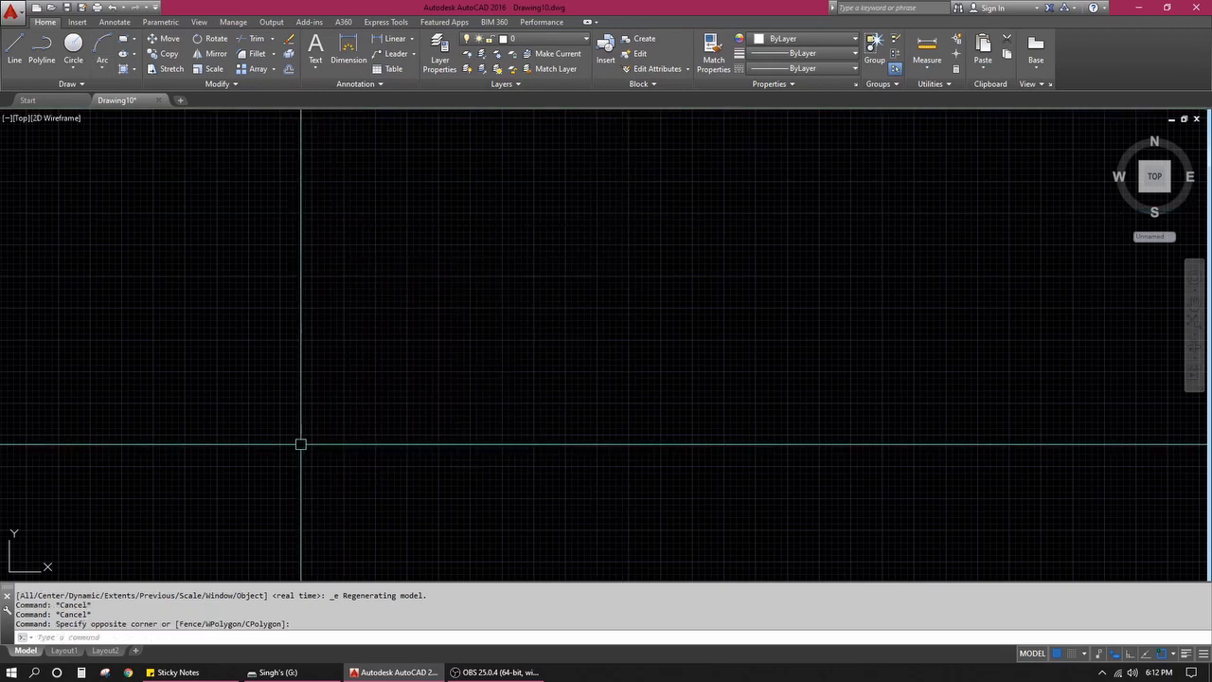
Step: Open Layout1 and dismiss its page setup without changing any settings
click(67, 652)
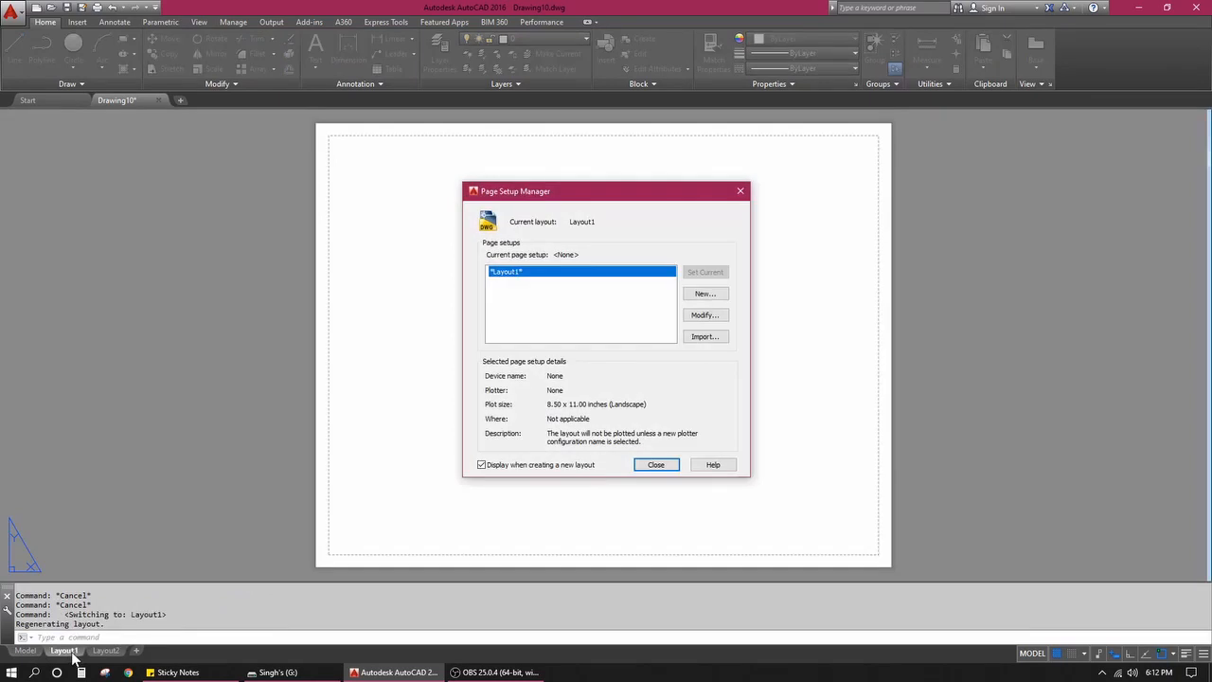
click(713, 464)
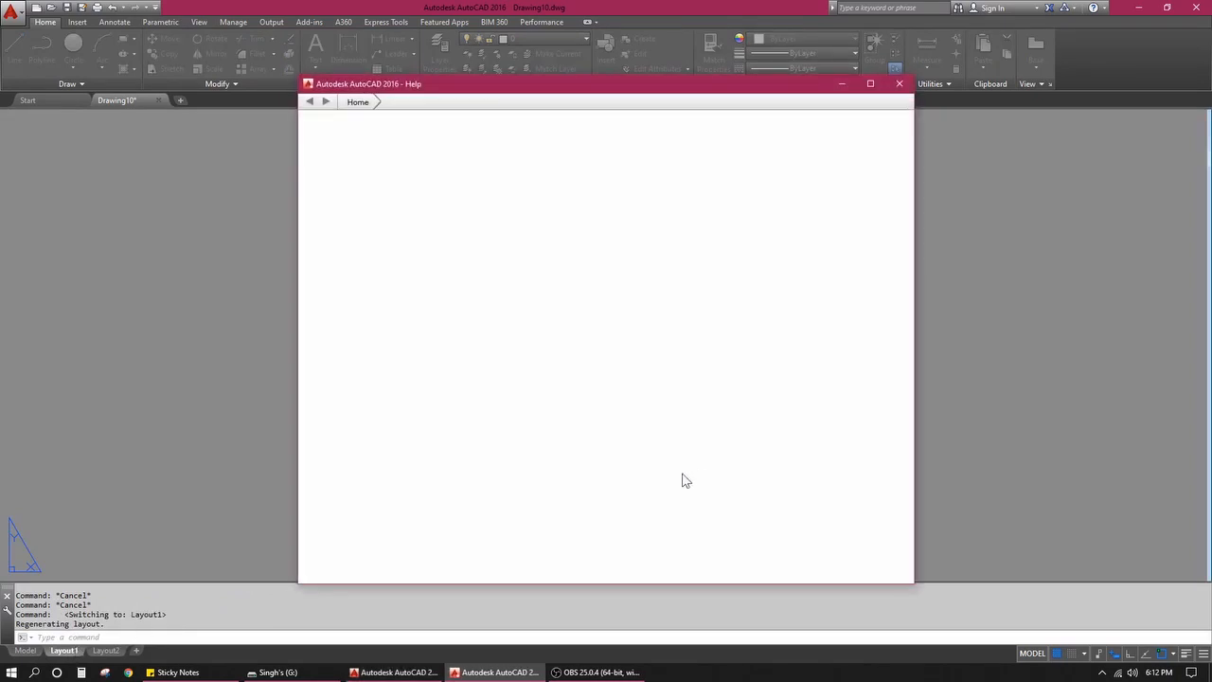
click(900, 84)
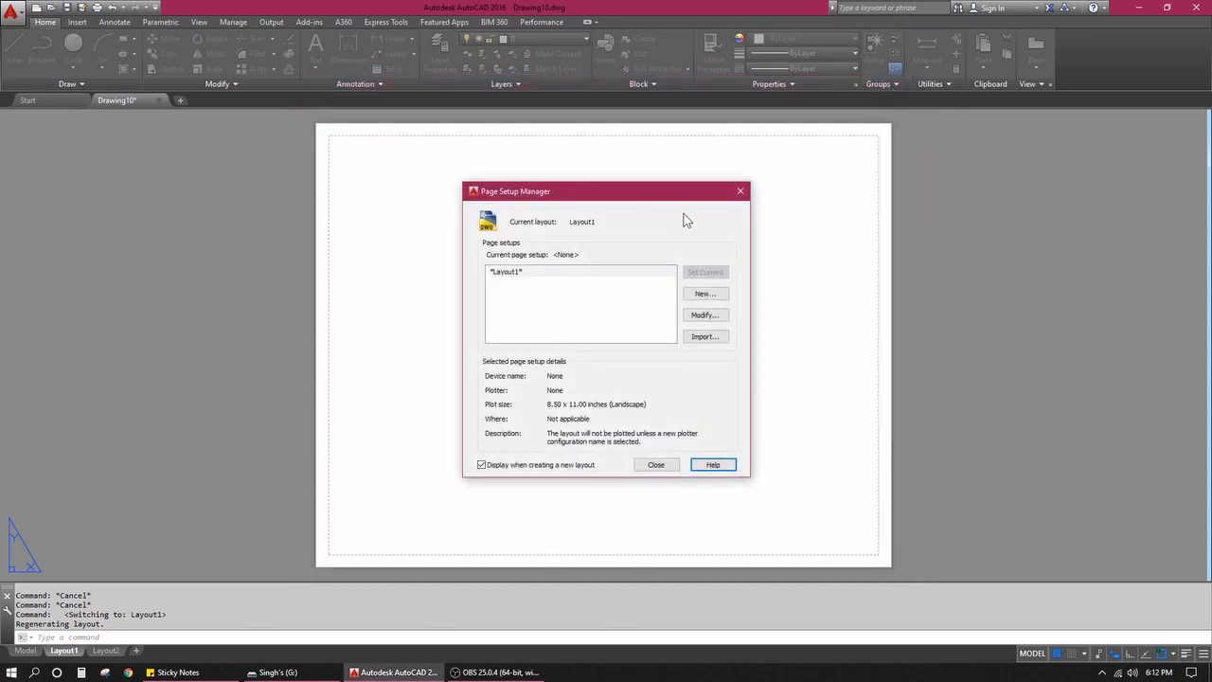
click(656, 464)
Step: Erase the viewport from the Layout1 sheet and zoom to the sheet's extents
click(900, 225)
click(465, 333)
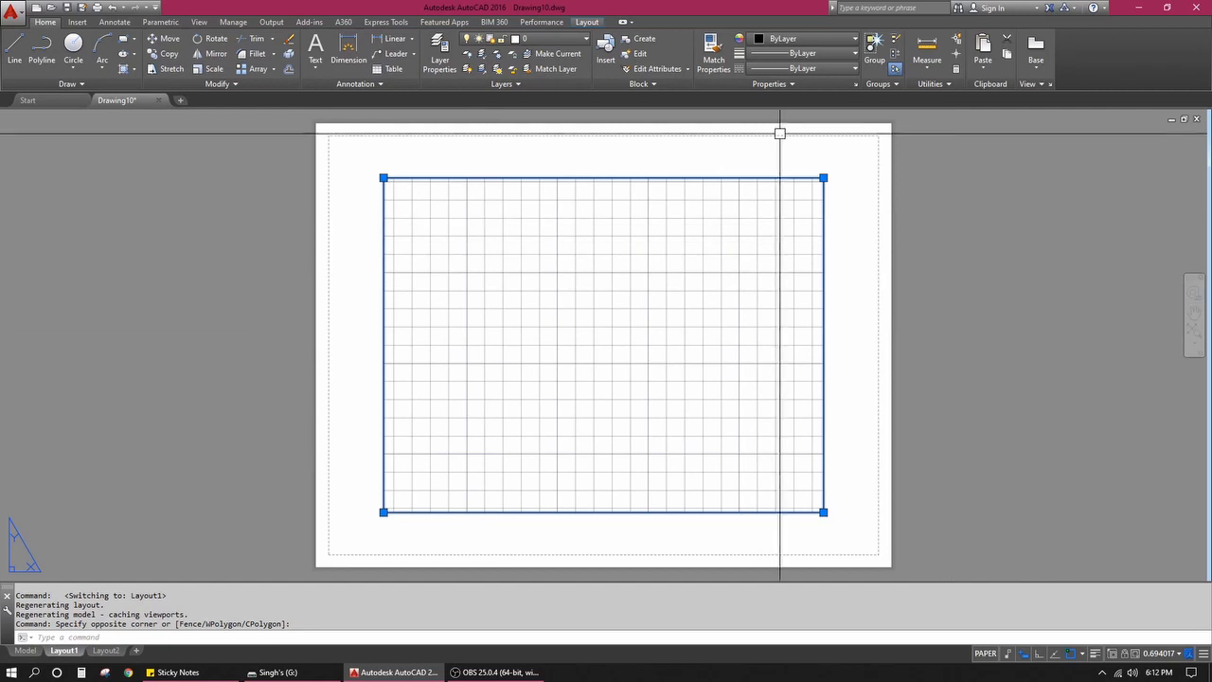
key(Escape)
click(820, 152)
click(776, 222)
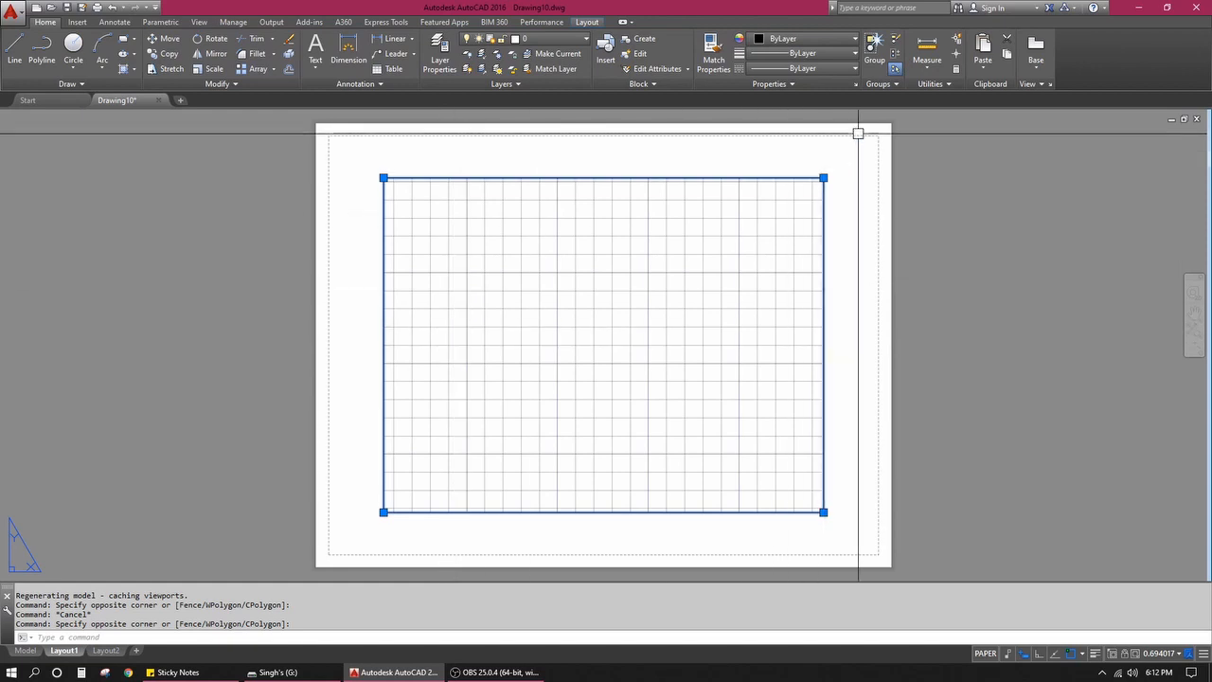
scroll(963, 113, up, 5)
scroll(697, 200, down, 7)
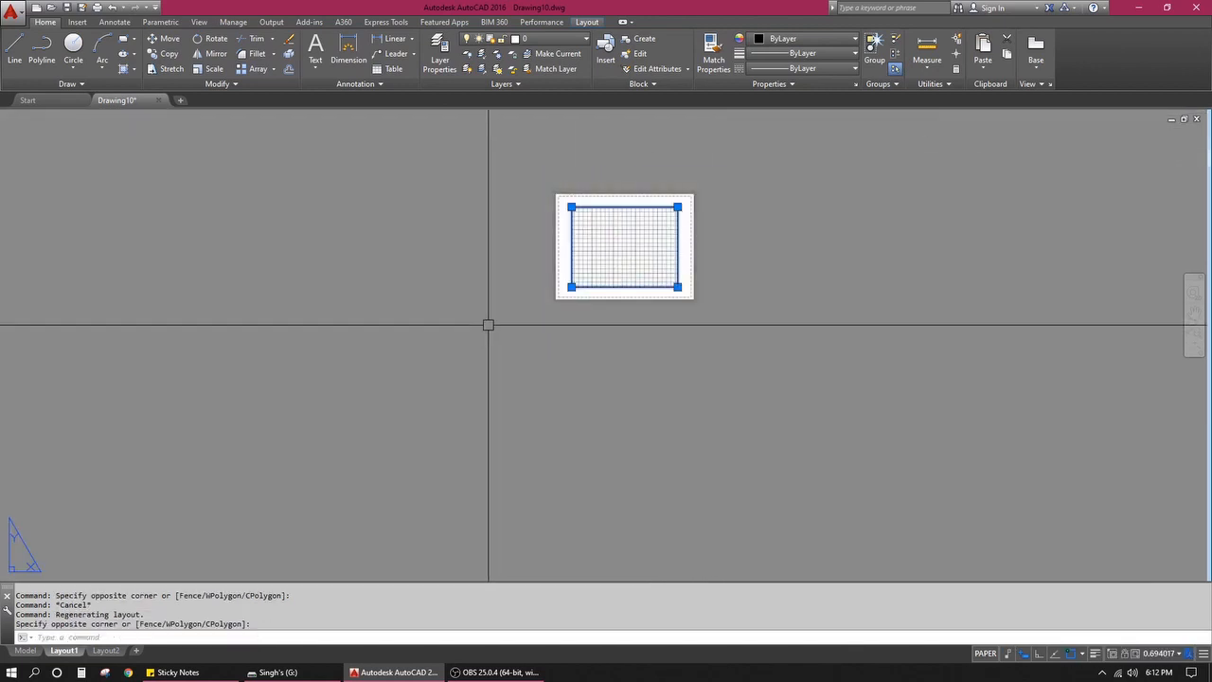
text(E)
key(Return)
scroll(674, 237, up, 2)
scroll(530, 401, up, 2)
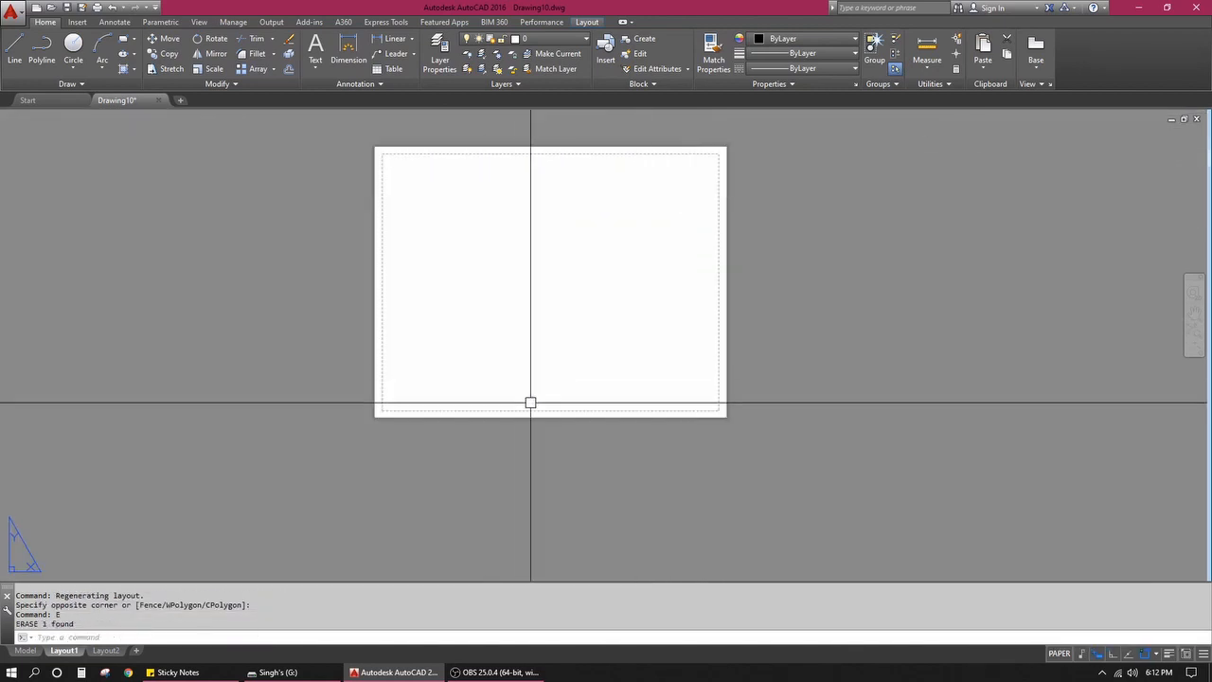
scroll(464, 461, down, 2)
middle_click(575, 339)
middle_click(575, 339)
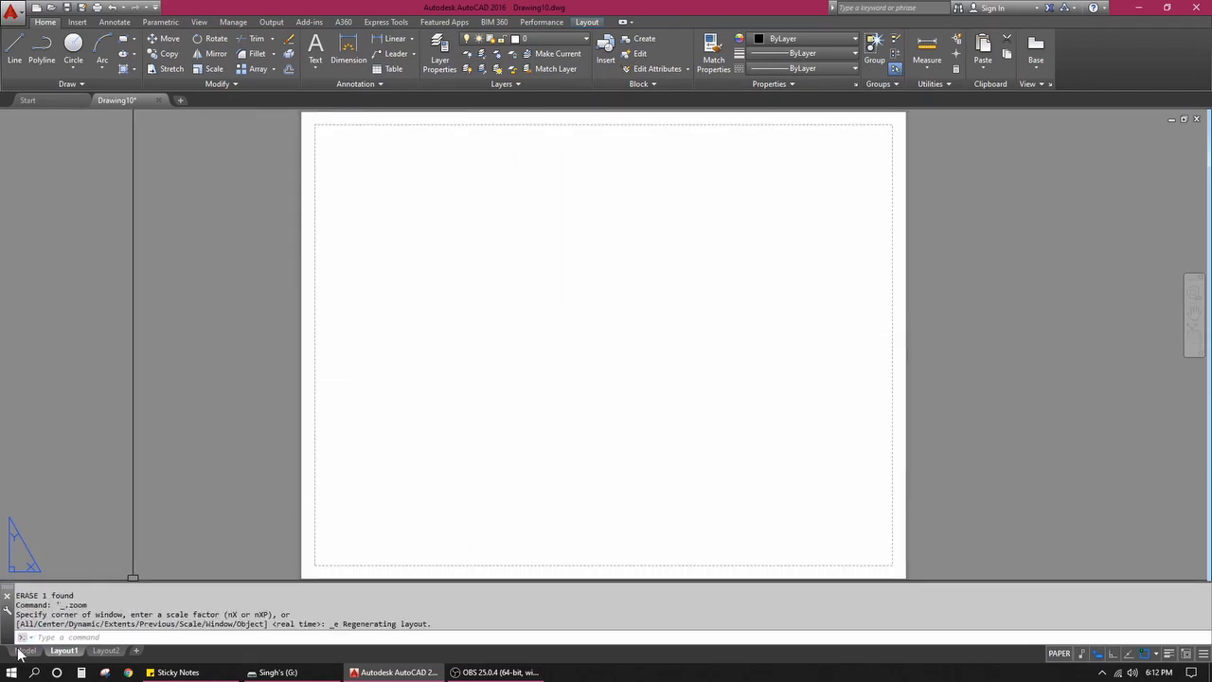
Step: Open Layout2, keeping its page setup unchanged, and add a new layout after it
click(108, 652)
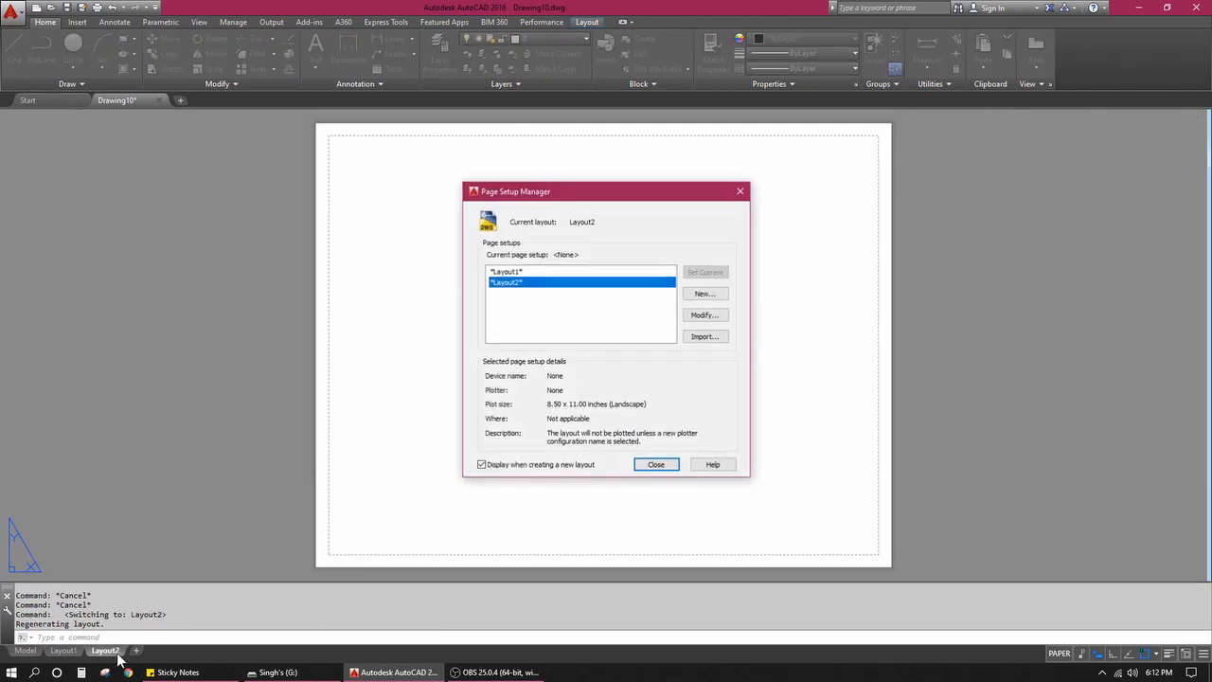
key(Escape)
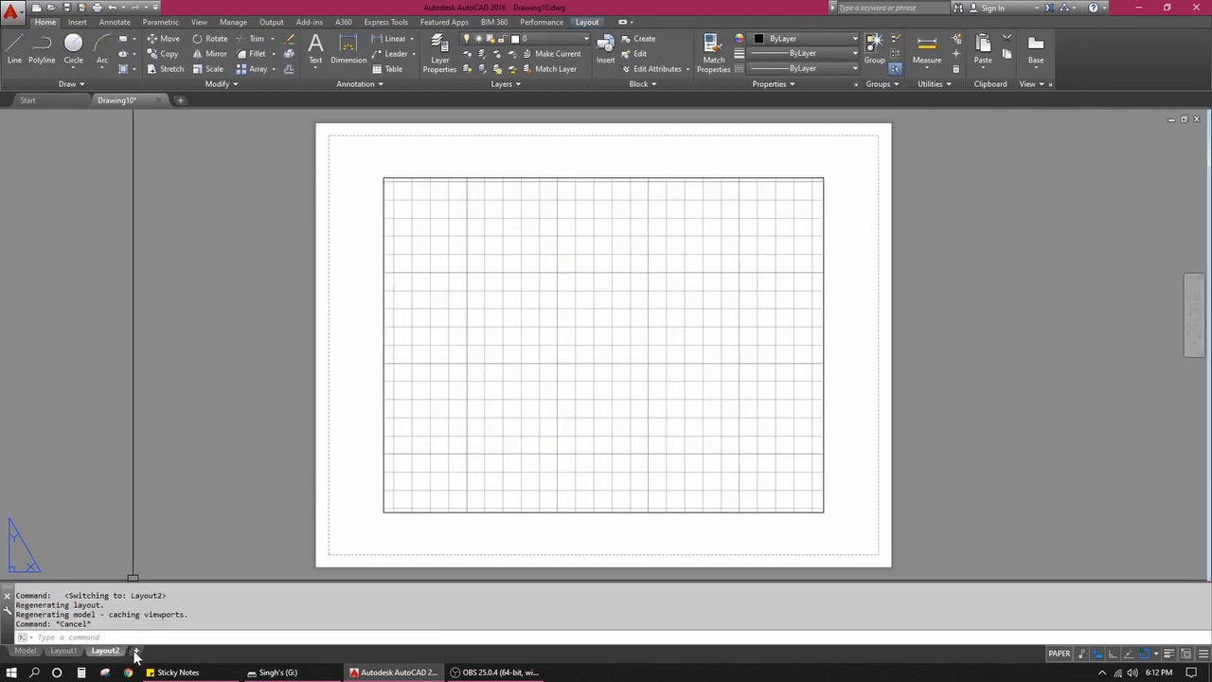
click(133, 651)
Step: Return to model space and sweep selection windows over the empty drawing area
click(26, 651)
click(236, 472)
click(573, 290)
click(799, 215)
click(108, 464)
key(Escape)
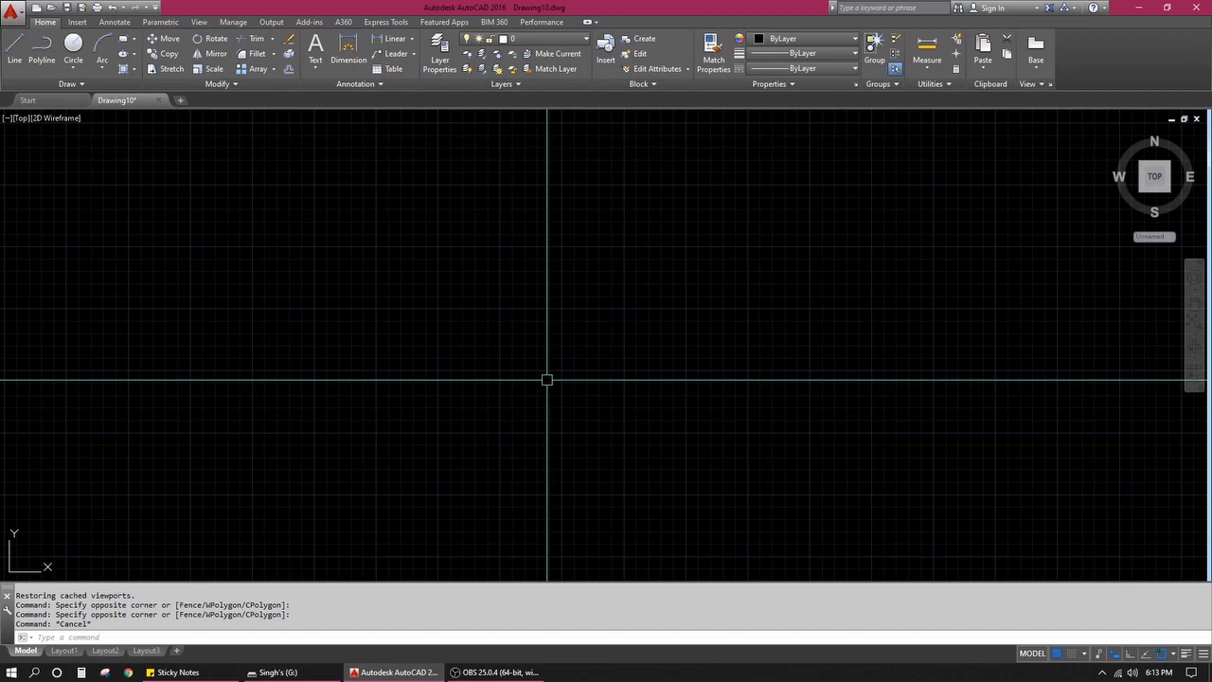
Step: View the Layout1 and Layout3 sheets, dismissing Layout3's page setup without changes
click(63, 651)
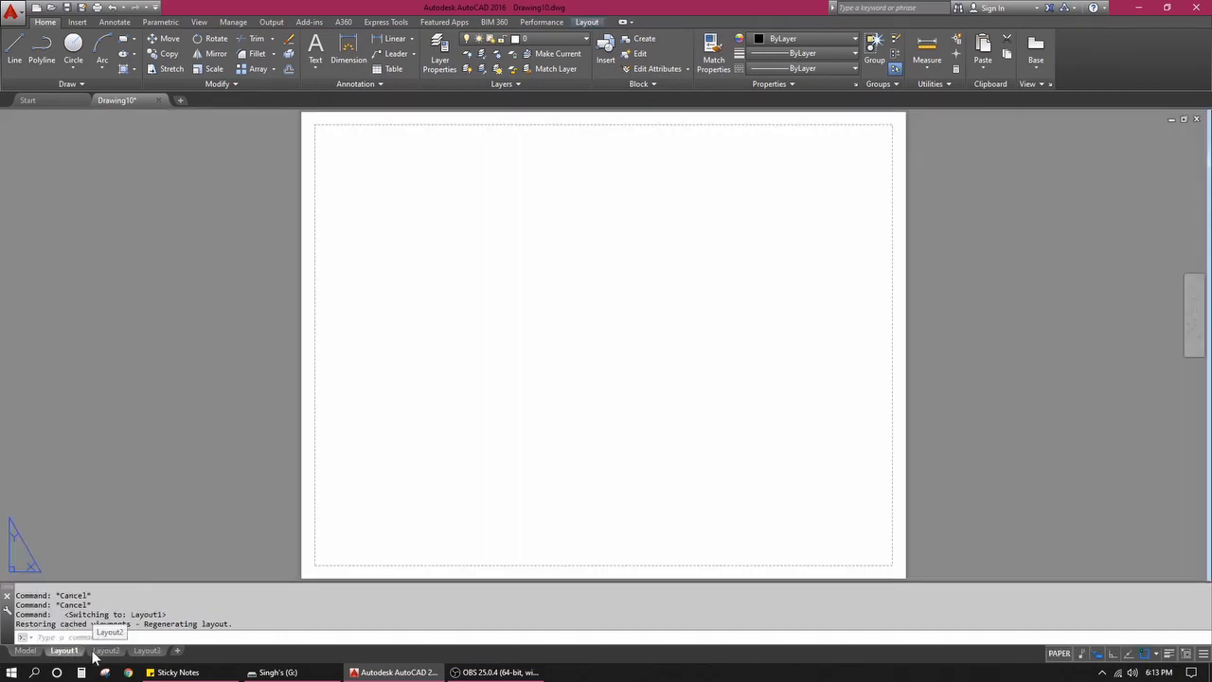
click(154, 651)
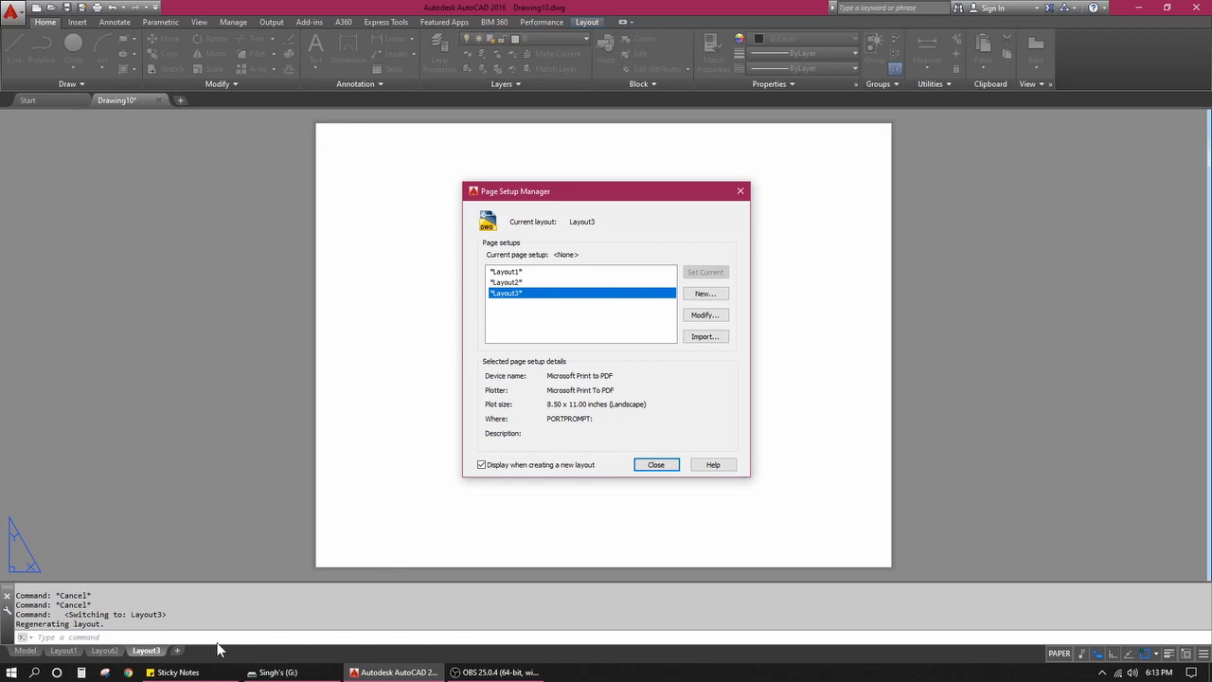
key(Escape)
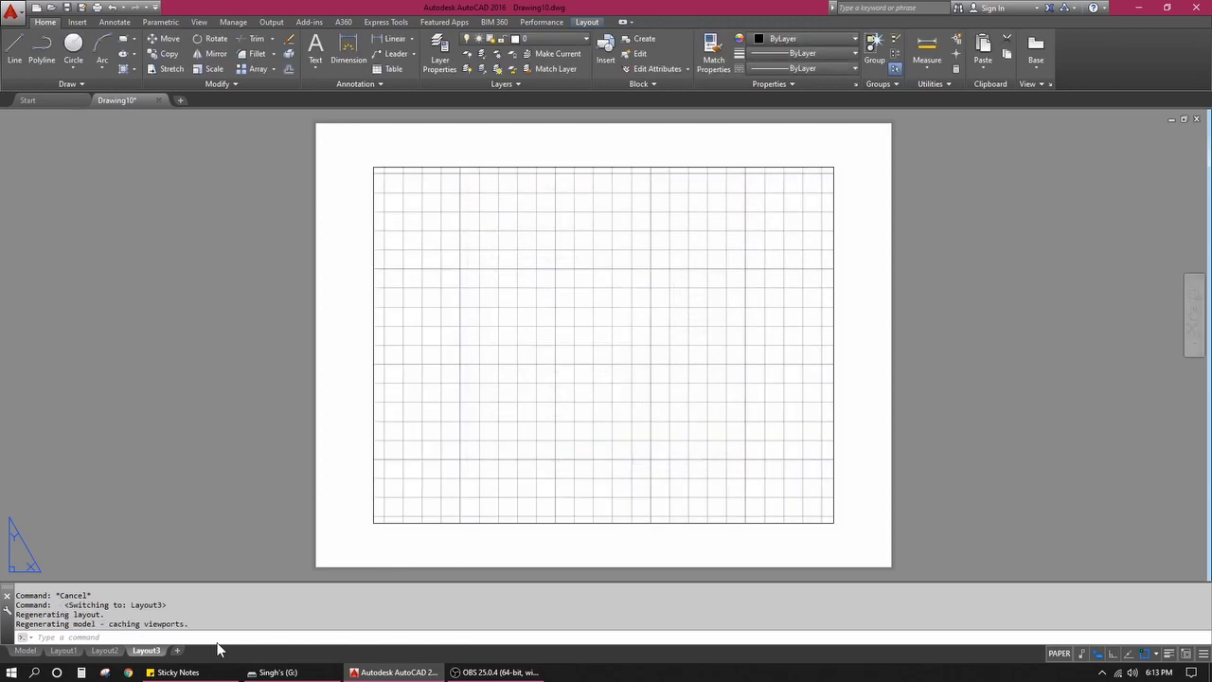
click(373, 492)
click(330, 505)
key(Escape)
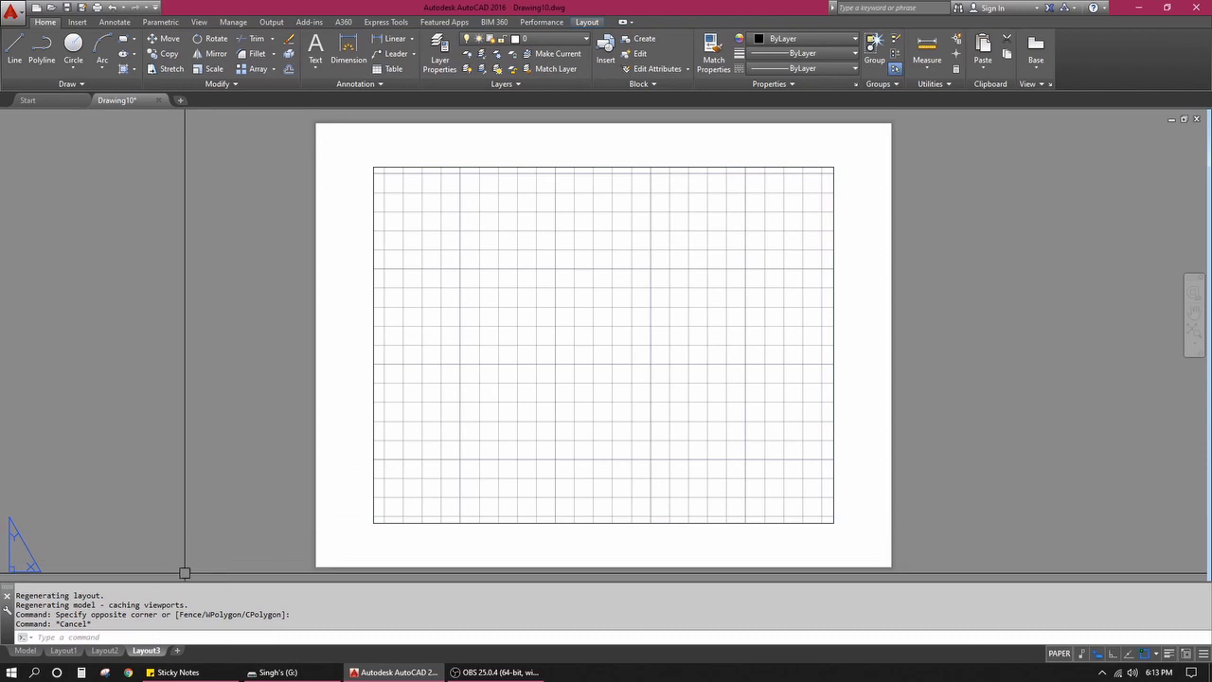
Step: Switch back to model space and demonstrate window and crossing selections in the empty drawing area
click(24, 650)
click(654, 286)
click(442, 420)
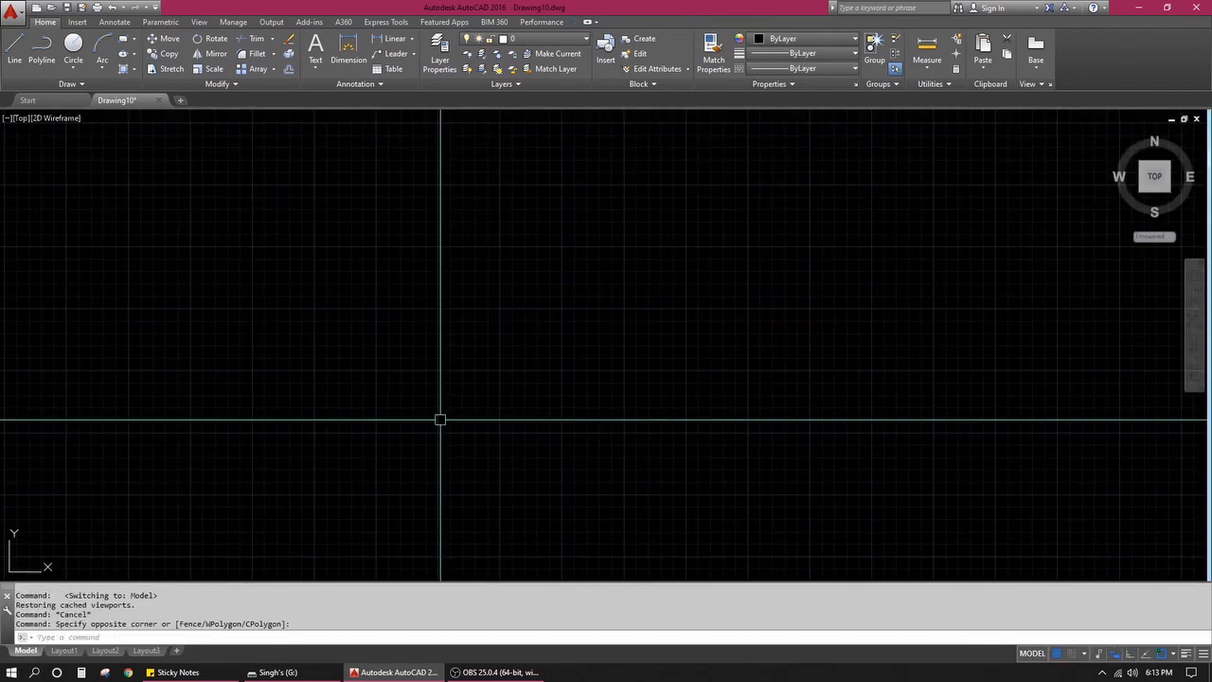
click(433, 437)
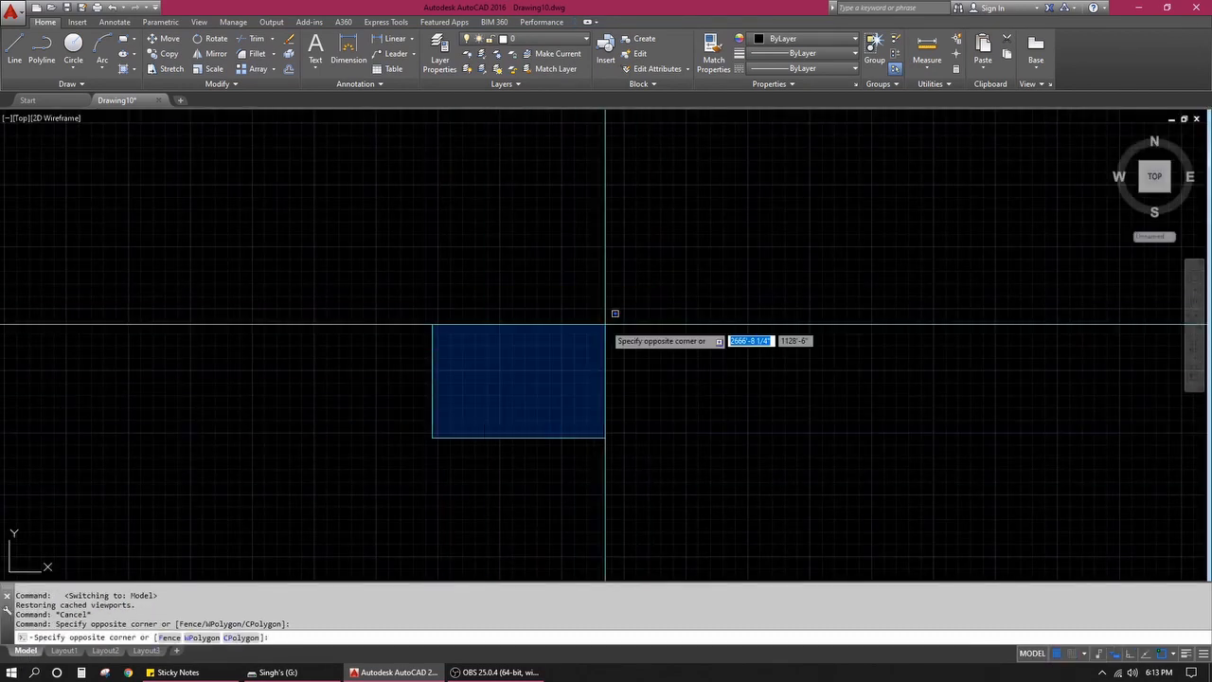
click(726, 240)
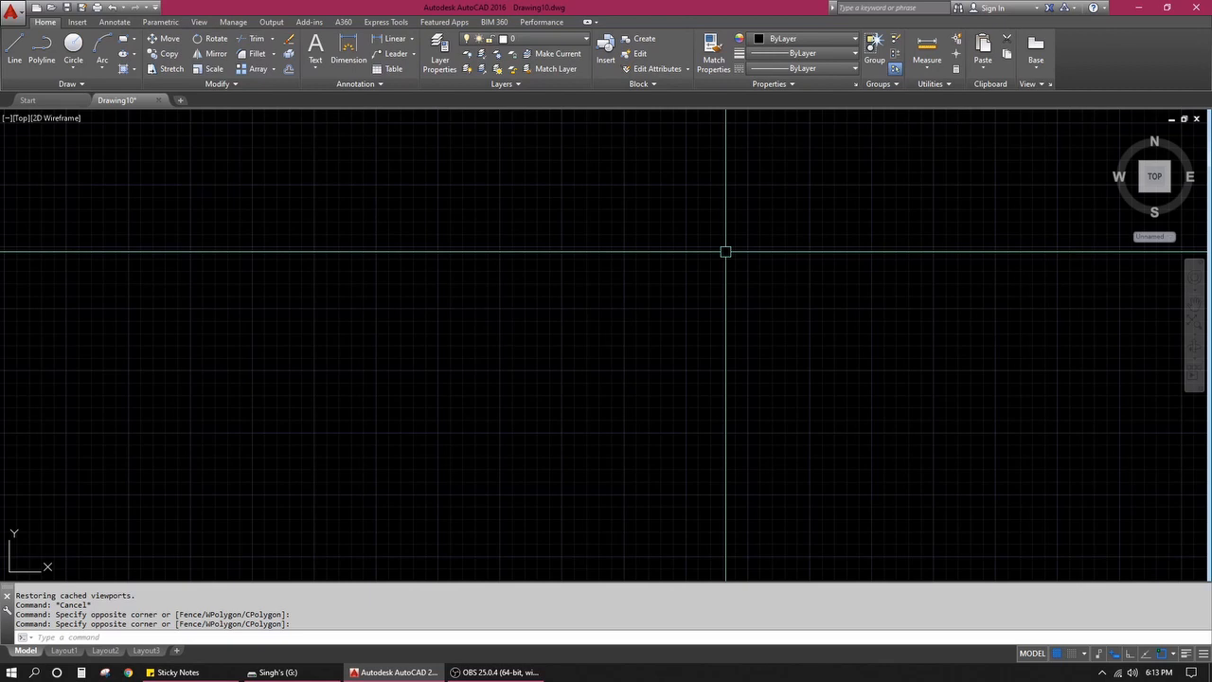
click(751, 222)
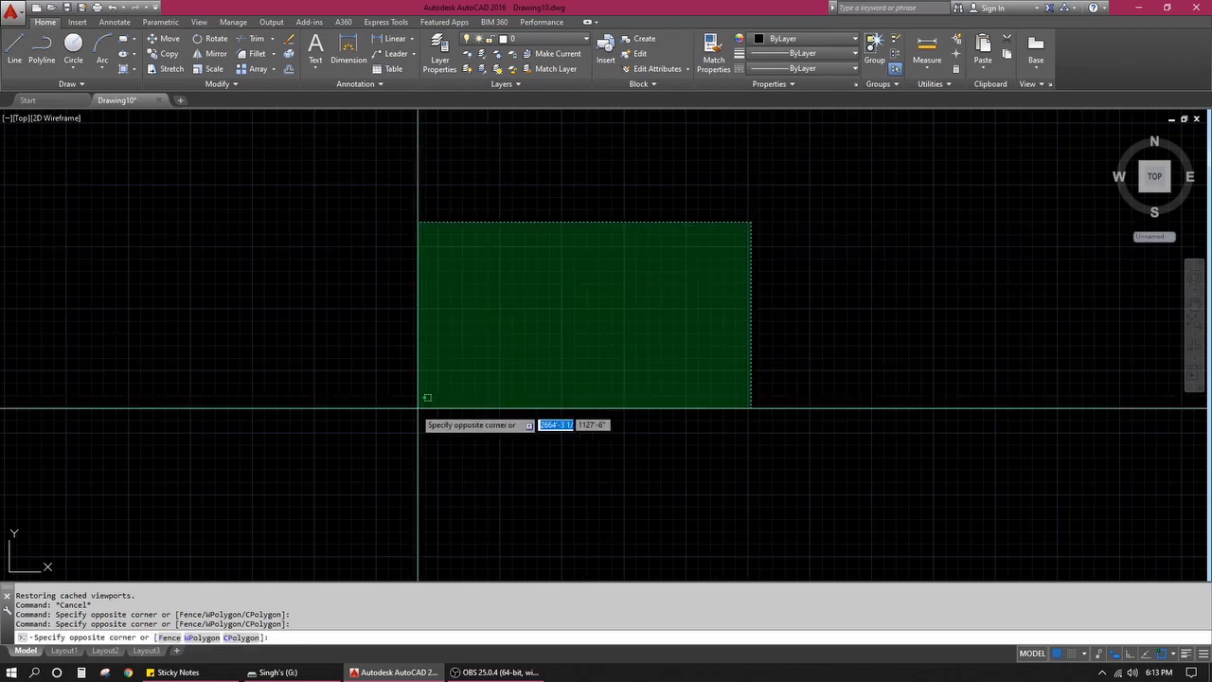
click(303, 511)
click(264, 534)
click(915, 200)
key(Escape)
key(Escape)
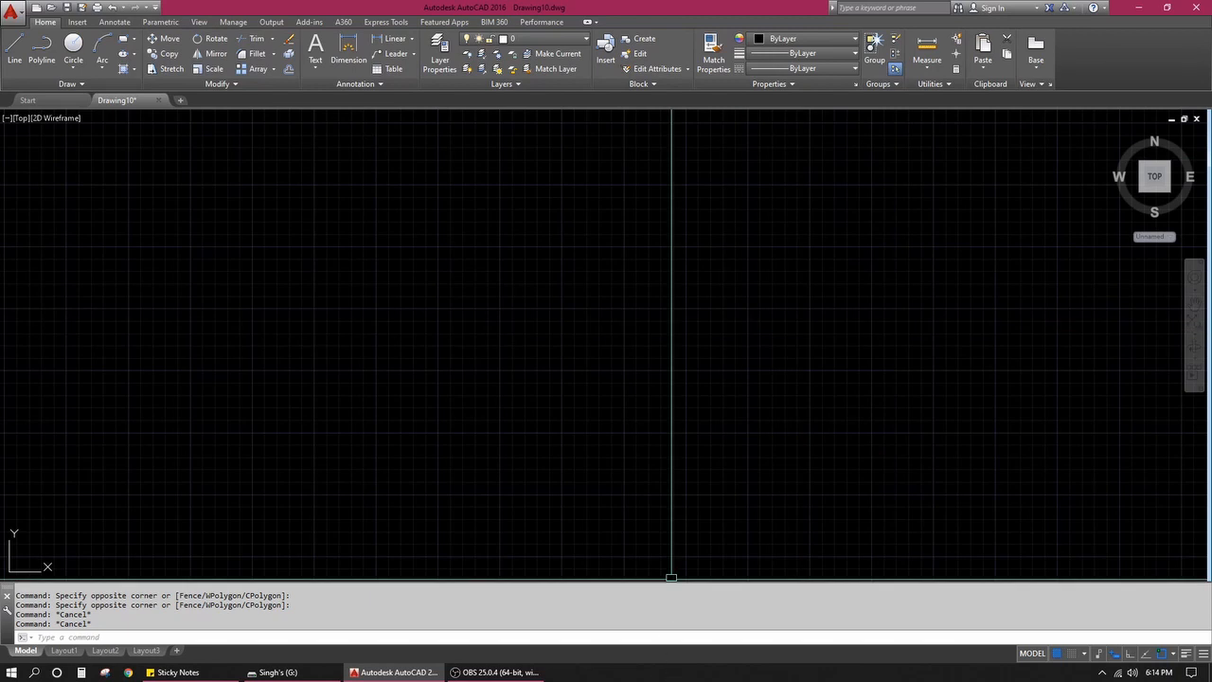
click(492, 673)
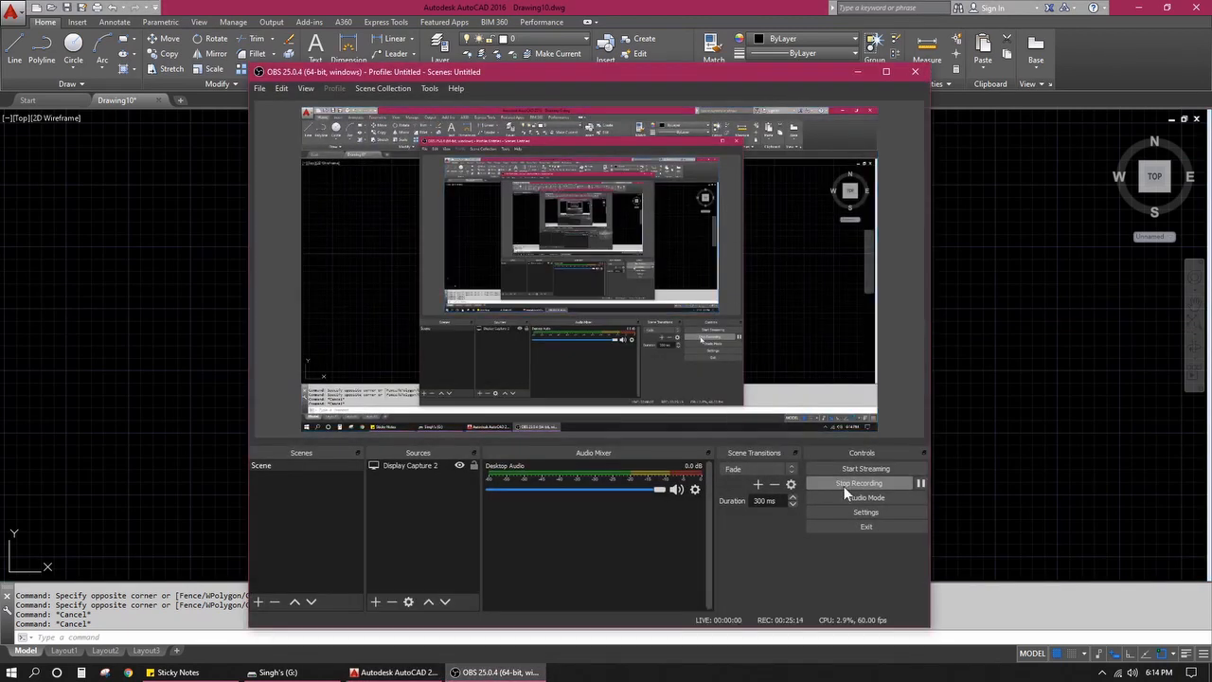